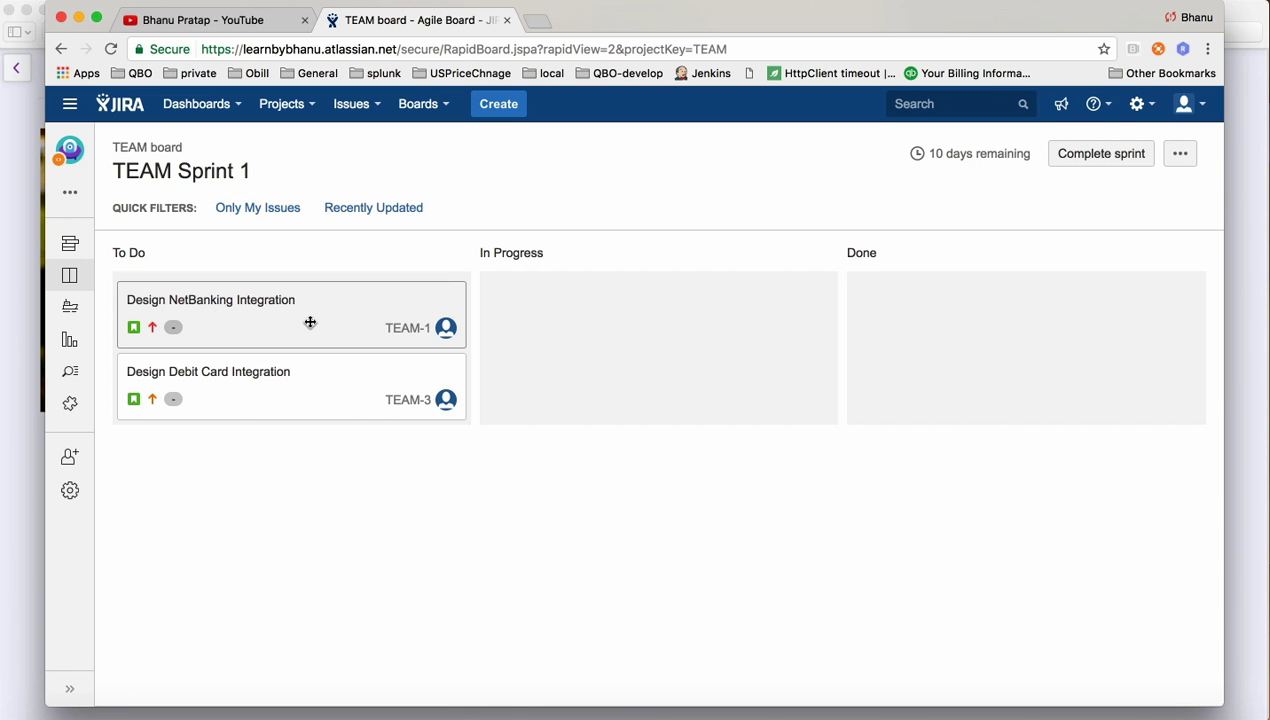
# Open the TEAM board and review the details of the Design NetBanking Integration issue
pyautogui.click(447, 111)
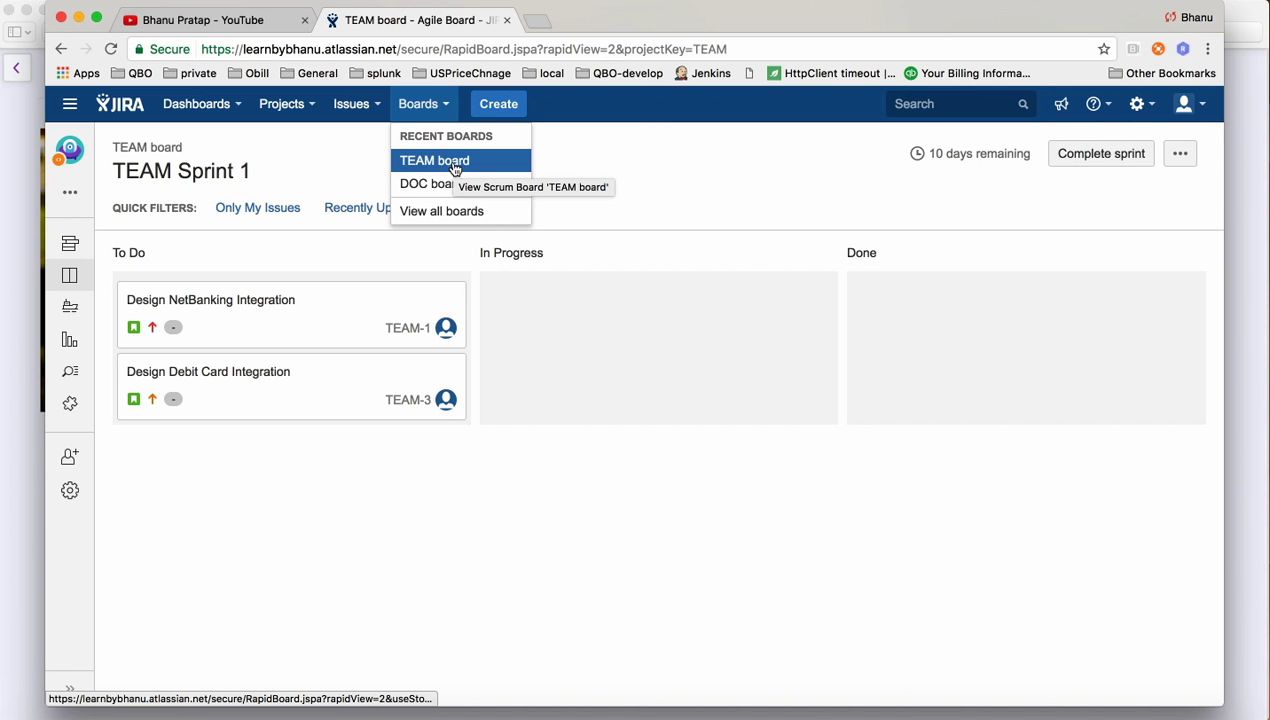
pyautogui.click(455, 161)
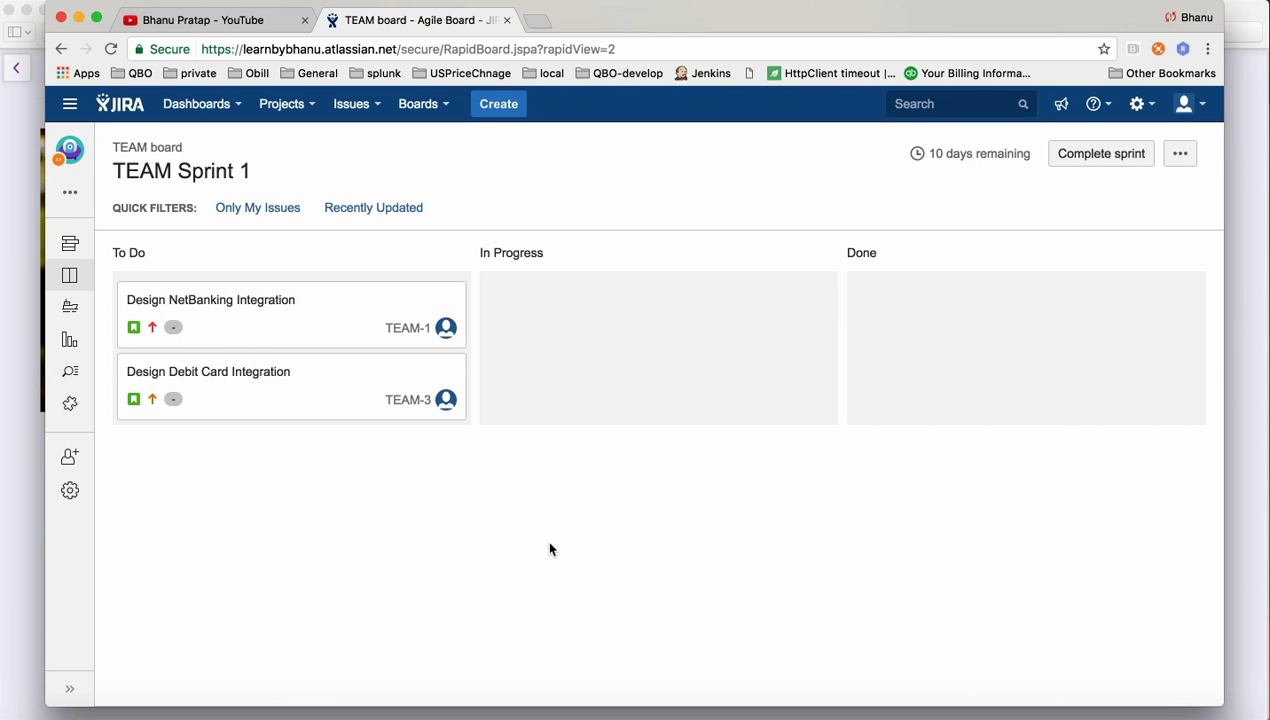
pyautogui.click(243, 312)
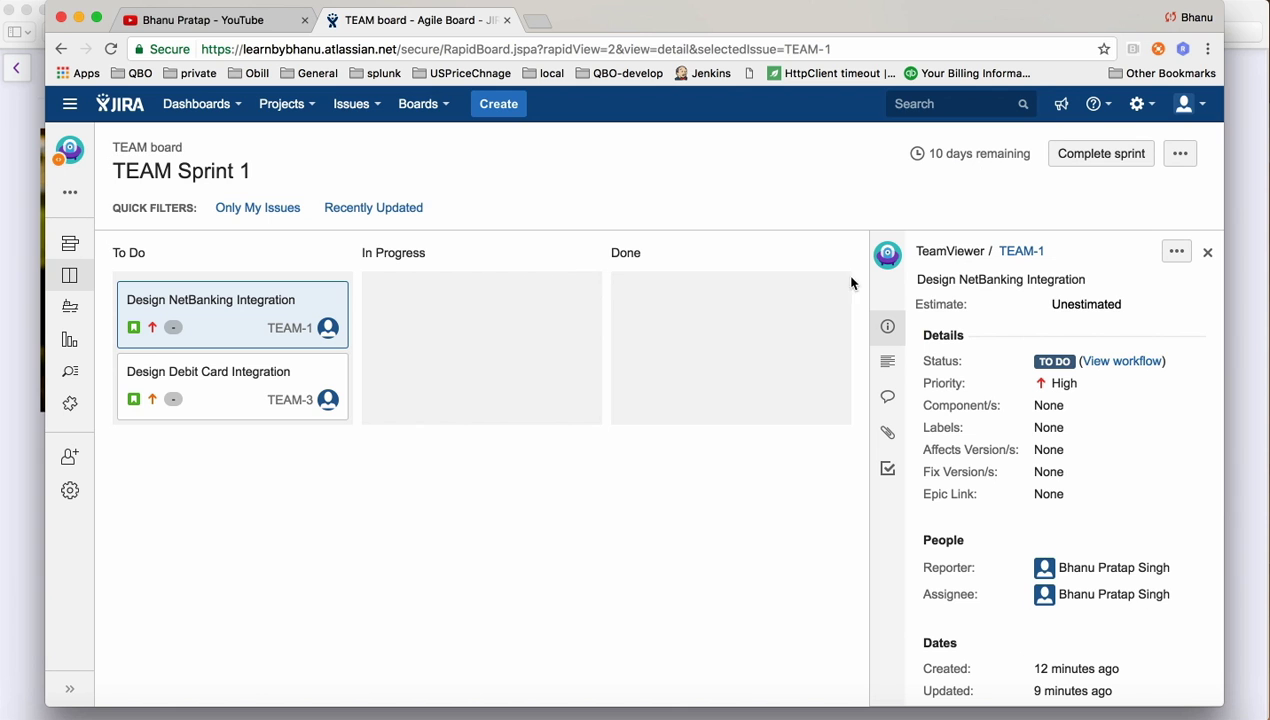
pyautogui.scroll(-3, 1096, 488)
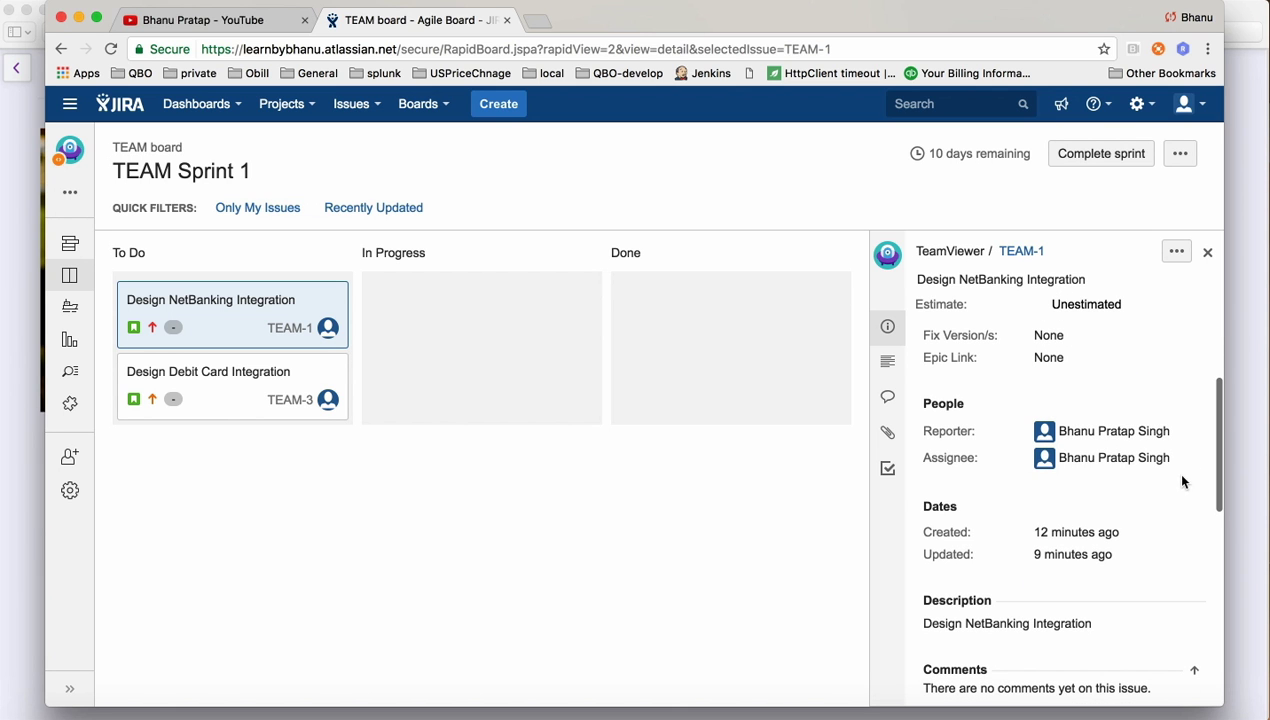
pyautogui.scroll(2, 1140, 410)
pyautogui.scroll(1, 1140, 407)
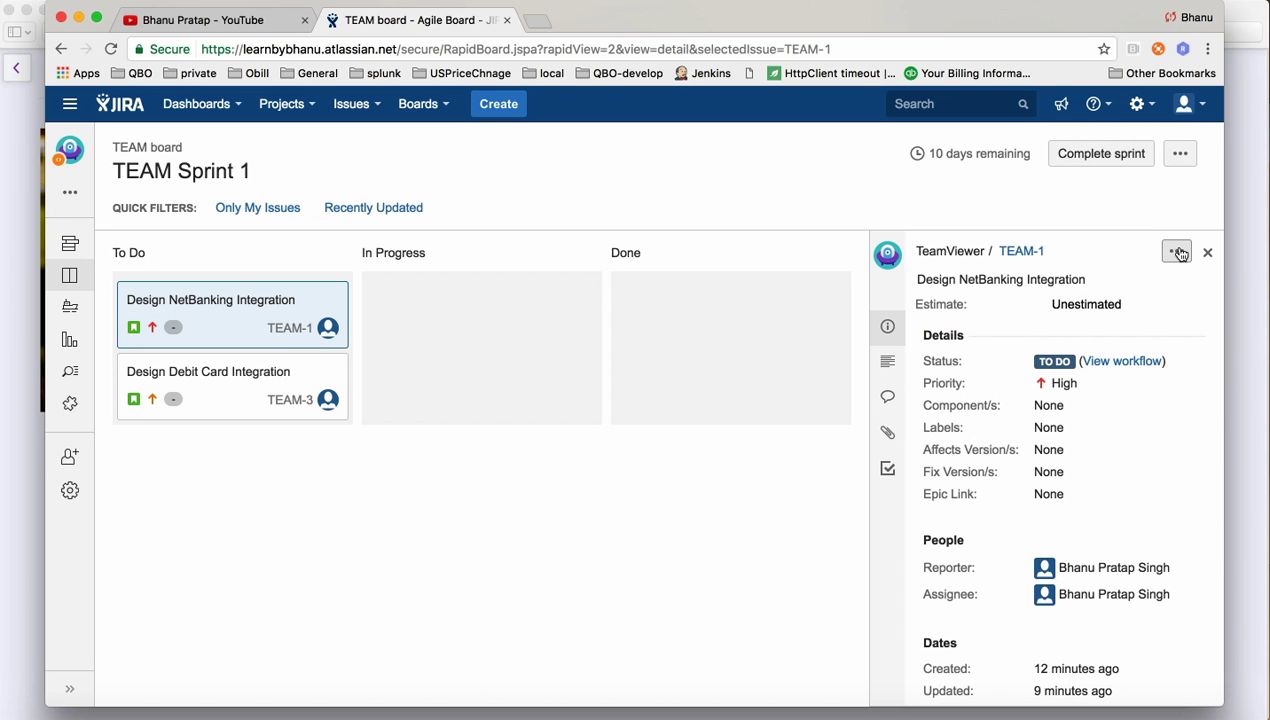
pyautogui.scroll(-5, 1140, 494)
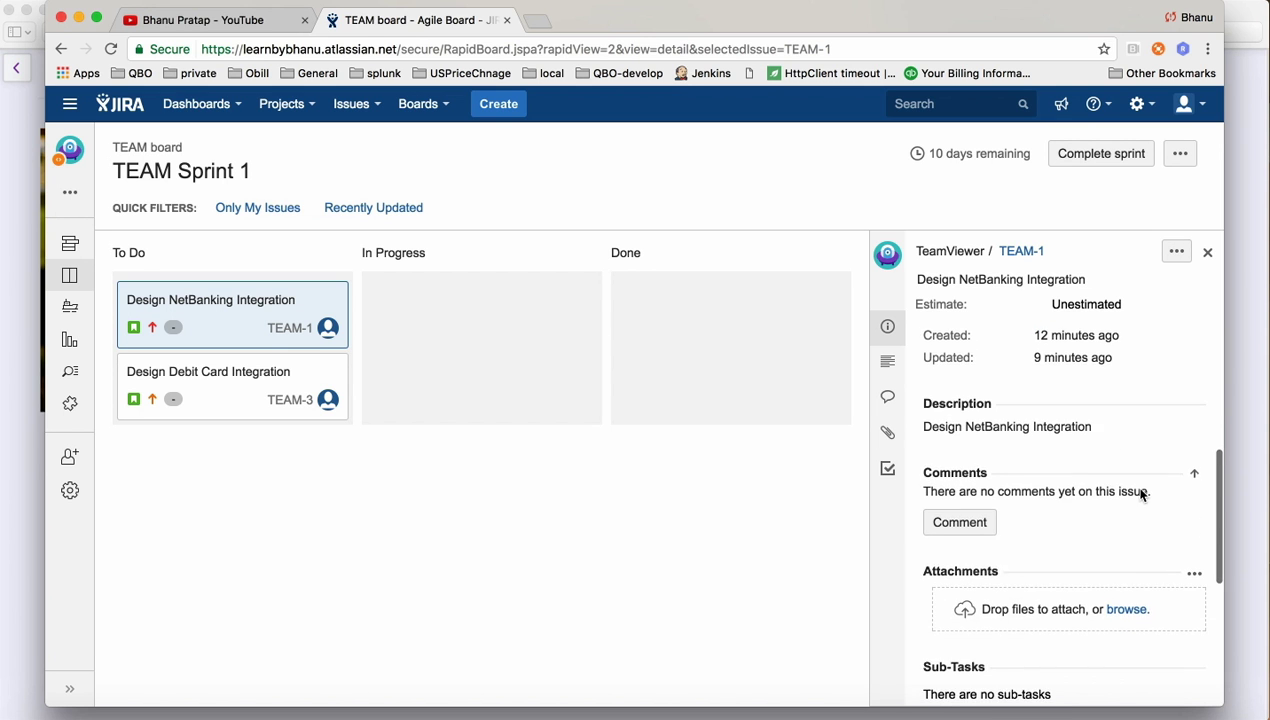
pyautogui.scroll(5, 1141, 494)
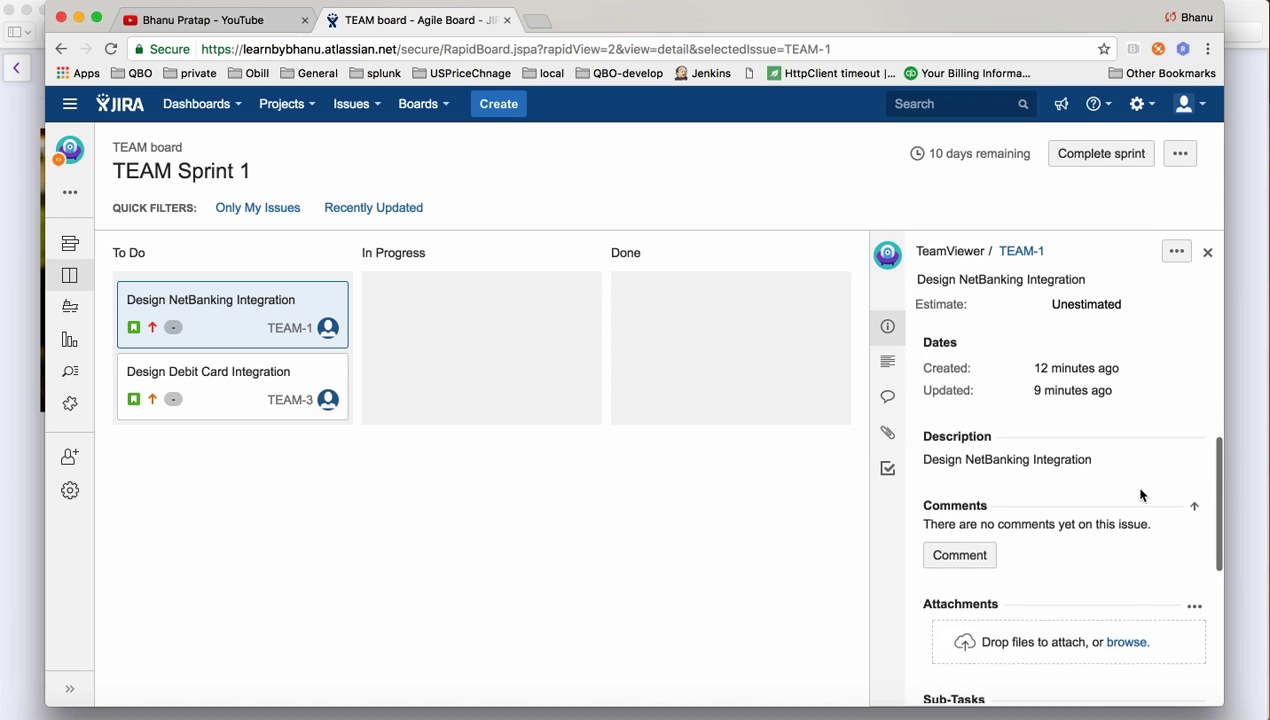
# Change the workflow status of the Design NetBanking Integration issue to In Progress
pyautogui.click(1177, 253)
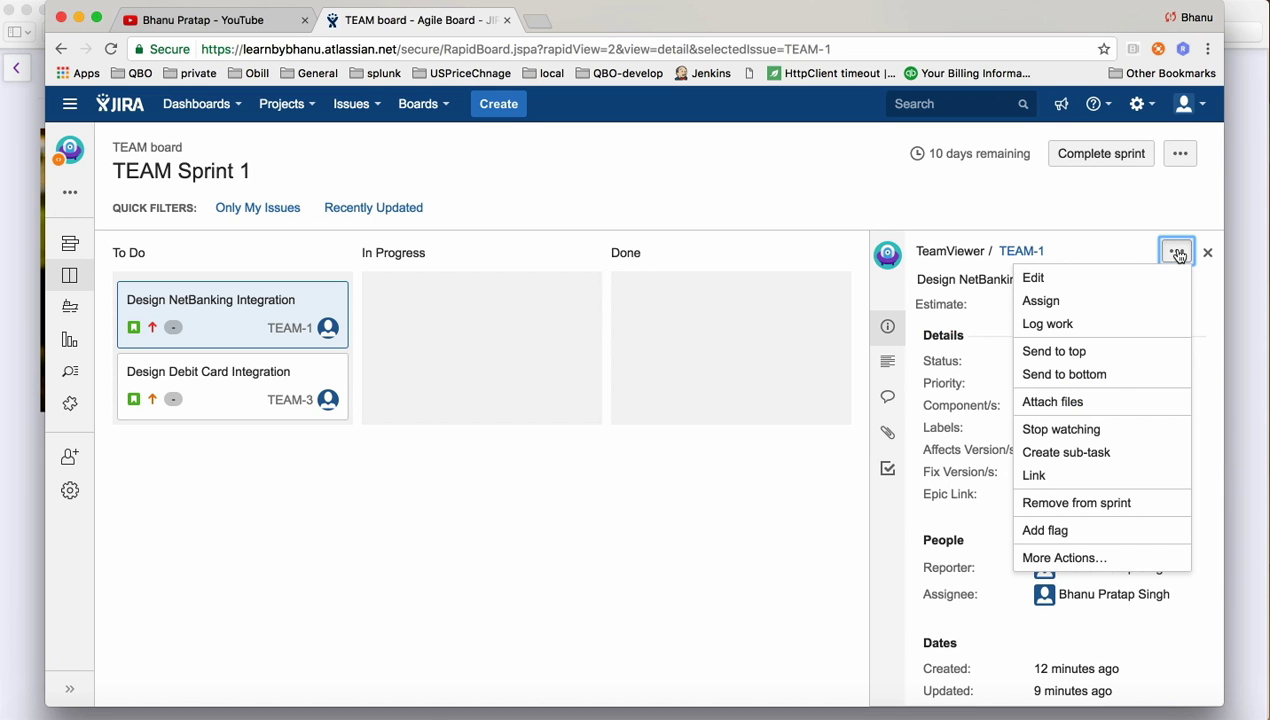
pyautogui.click(1097, 560)
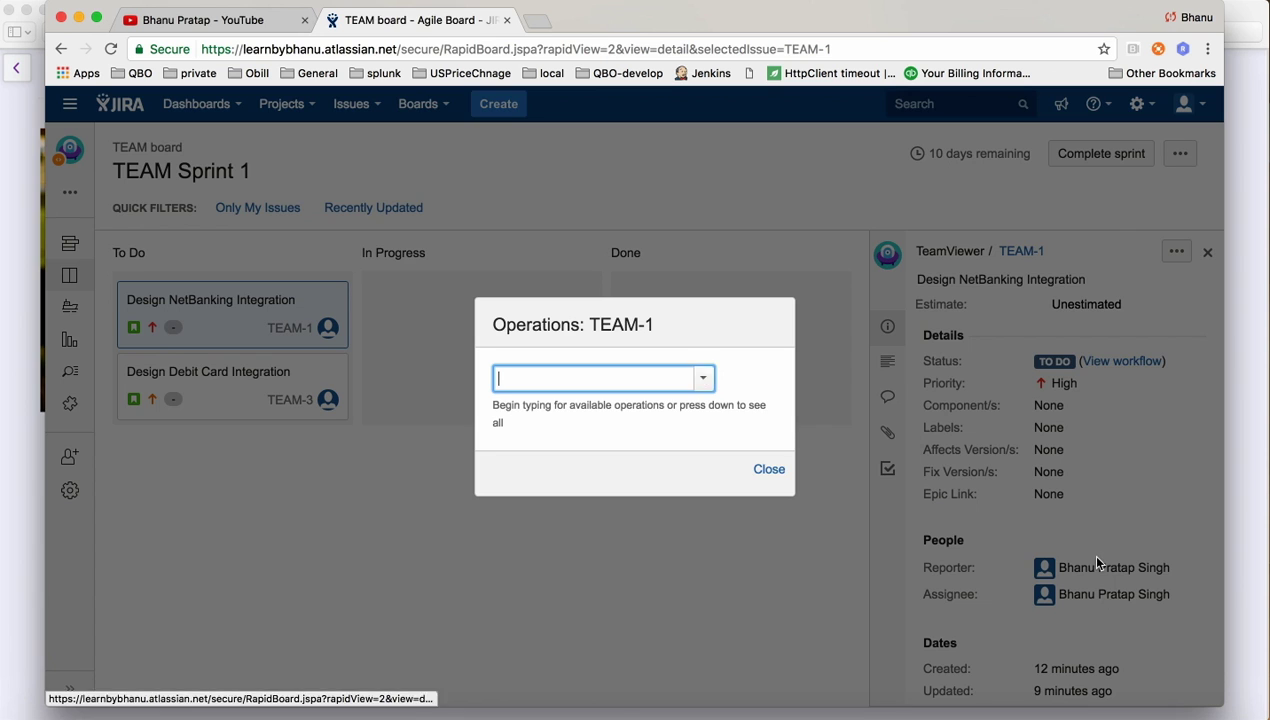
pyautogui.click(704, 379)
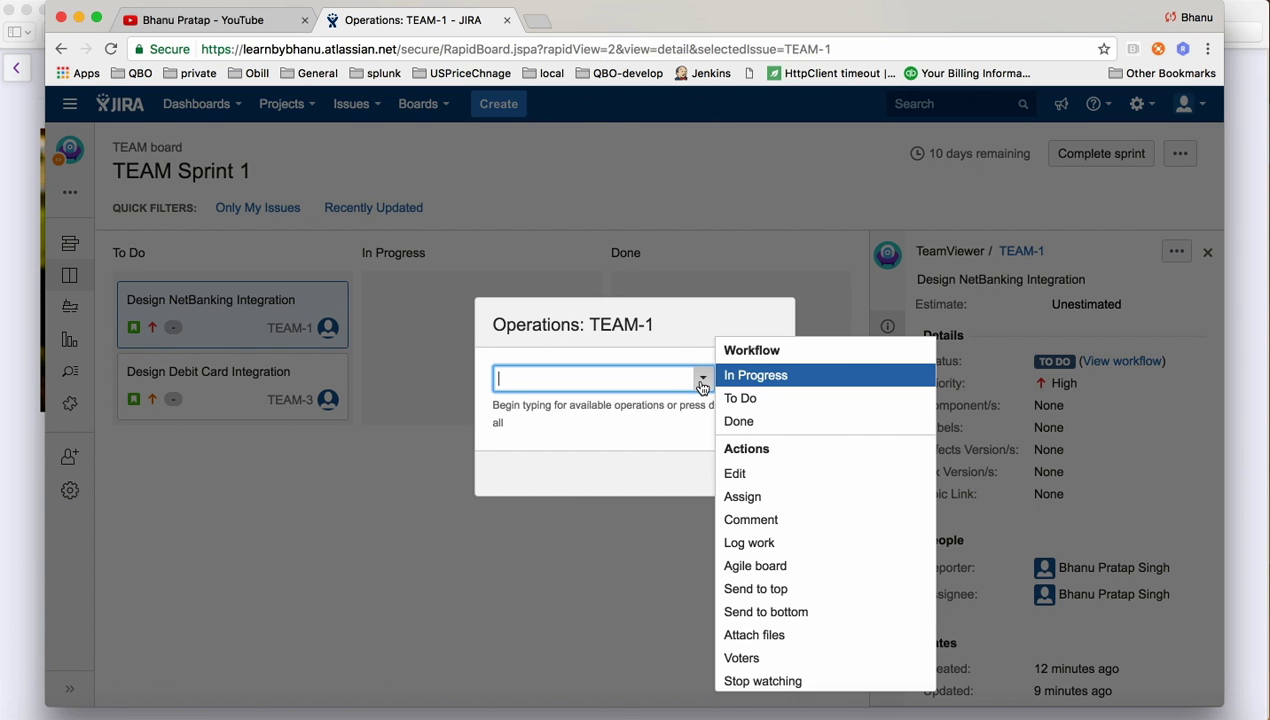
pyautogui.click(753, 384)
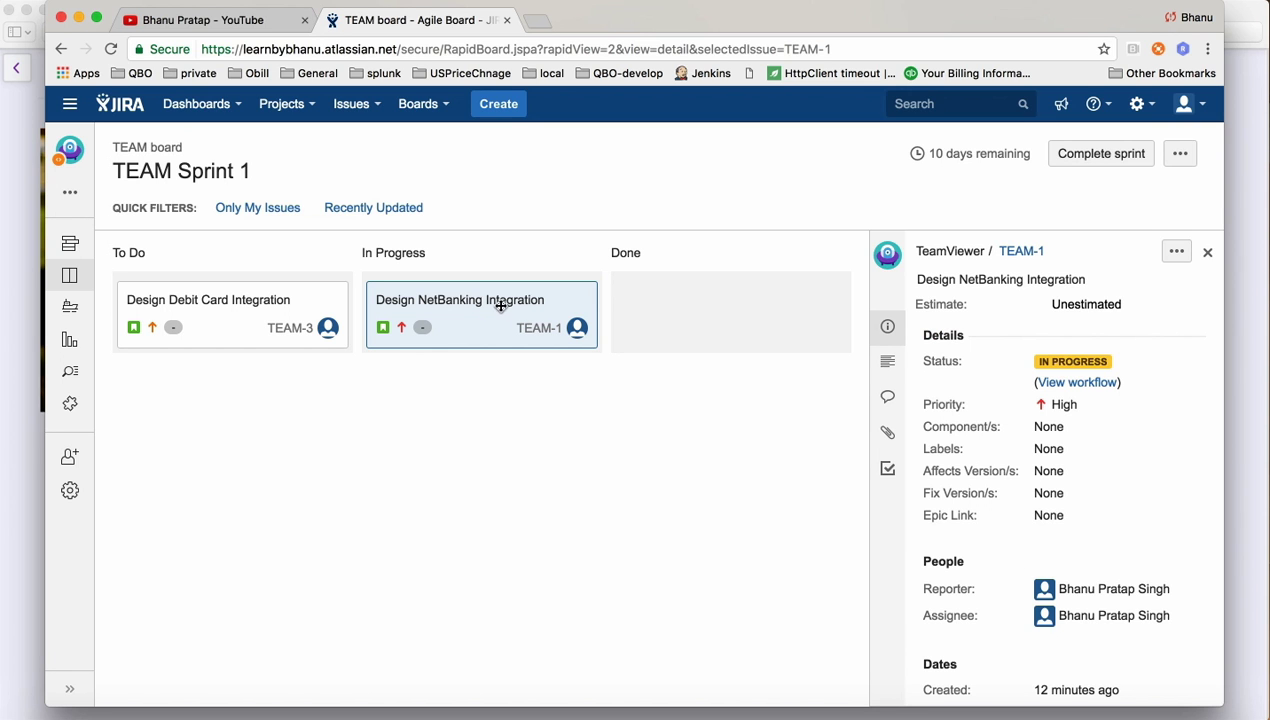
# Change the workflow status of the Design NetBanking Integration issue to Done
pyautogui.click(545, 294)
pyautogui.click(1175, 253)
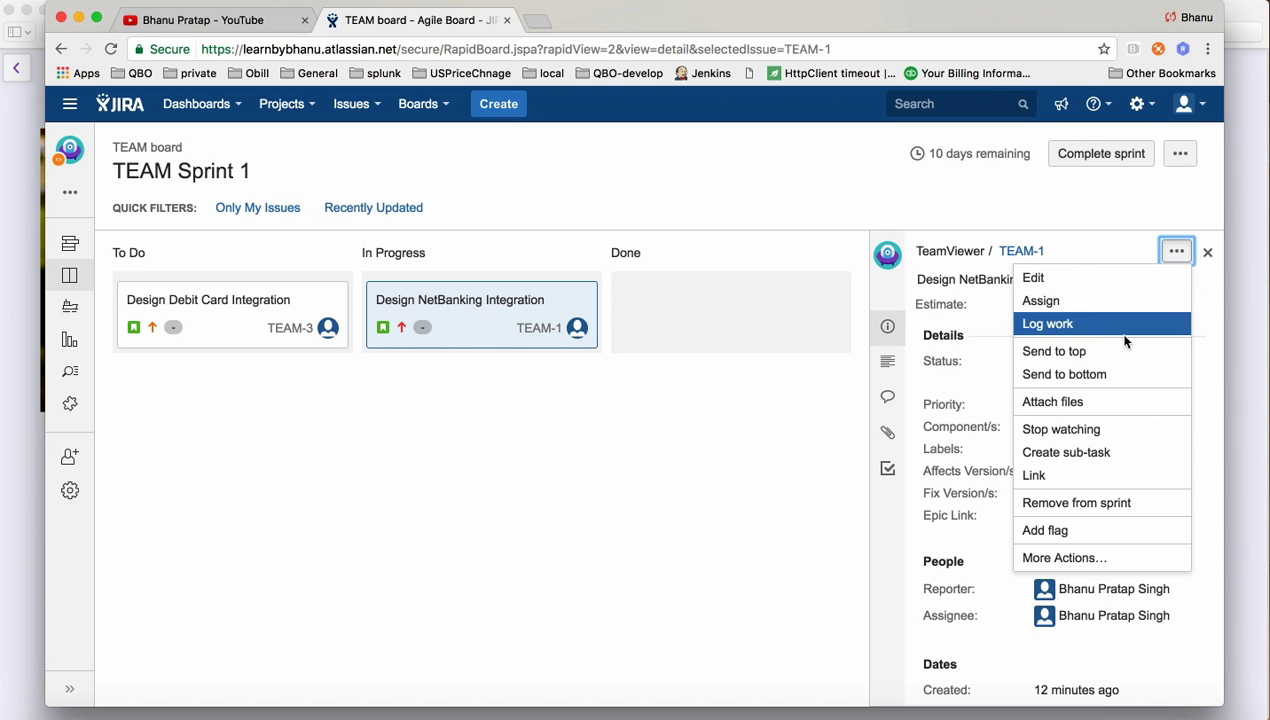
pyautogui.click(1072, 557)
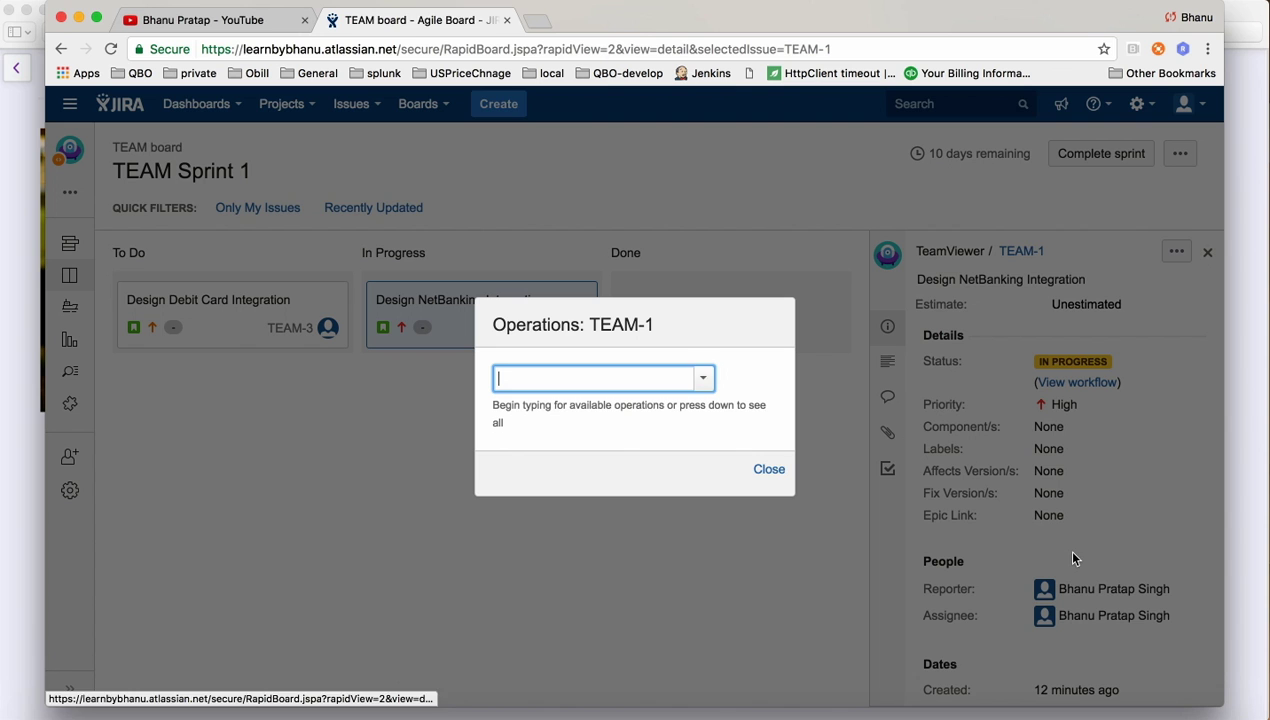
pyautogui.click(703, 378)
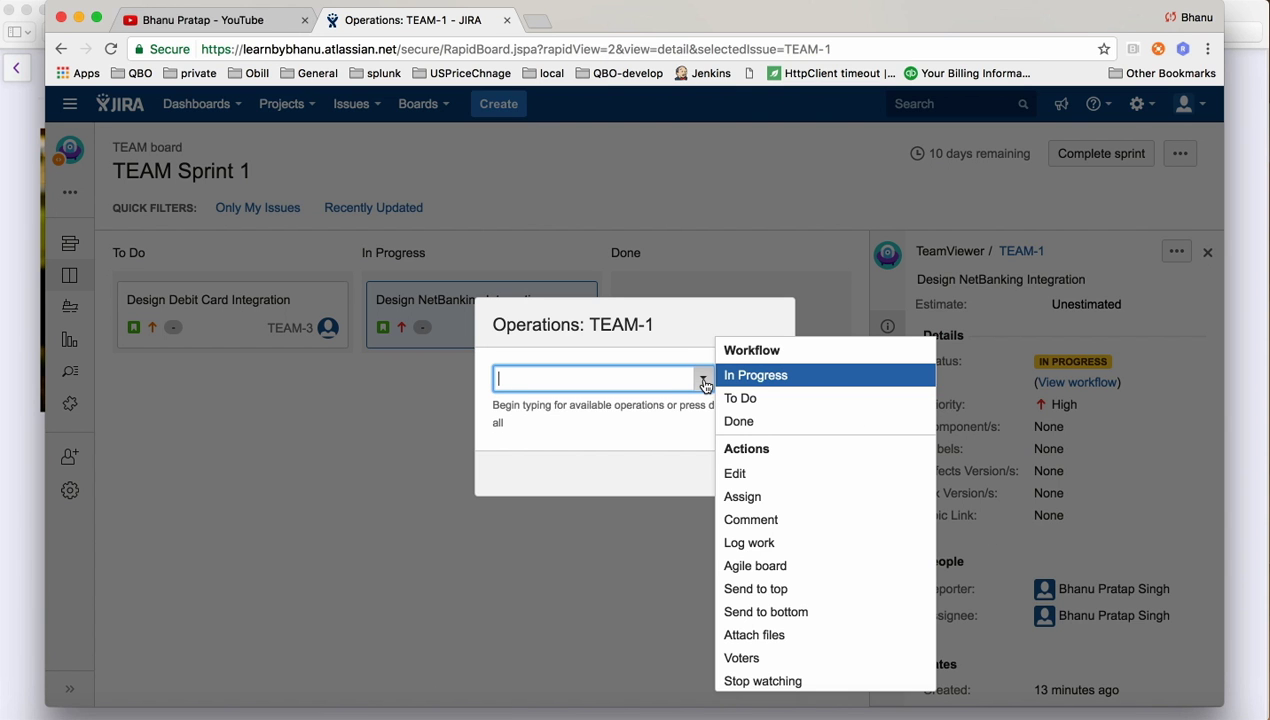
pyautogui.click(768, 428)
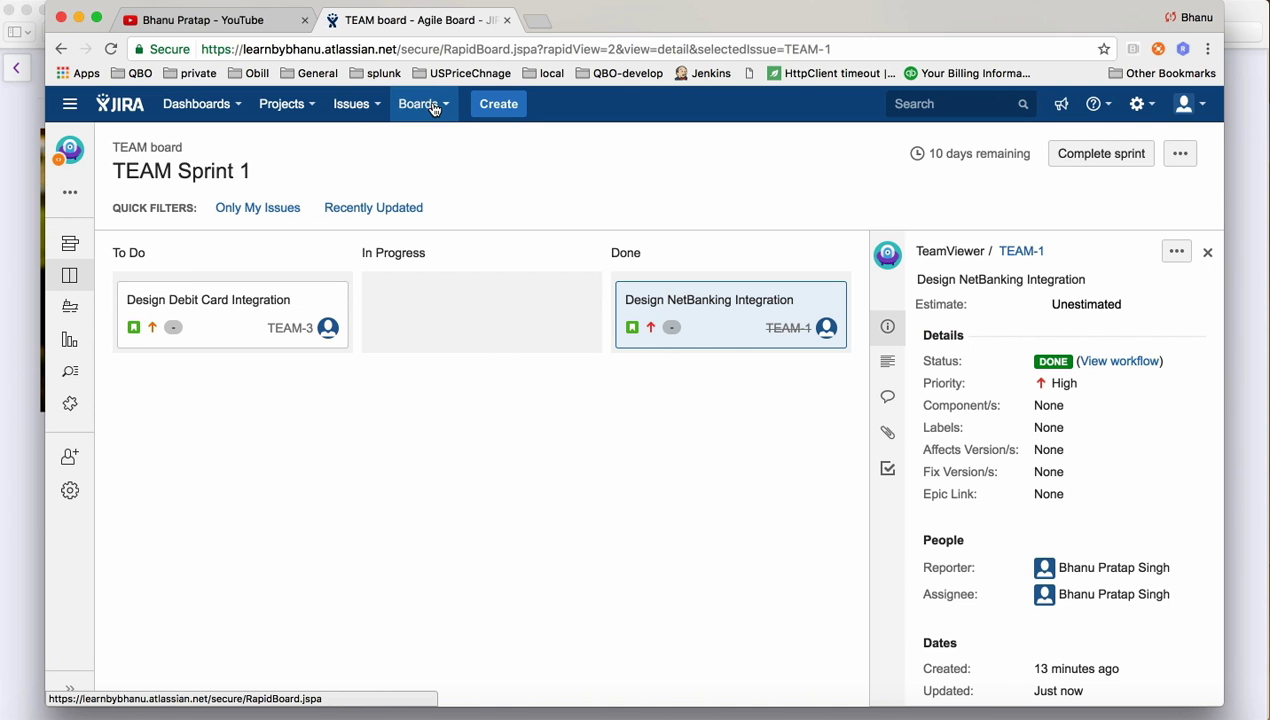
# Go to the TEAM board's backlog and open a new sub-task form for the Design Debit Card Integration issue
pyautogui.click(70, 247)
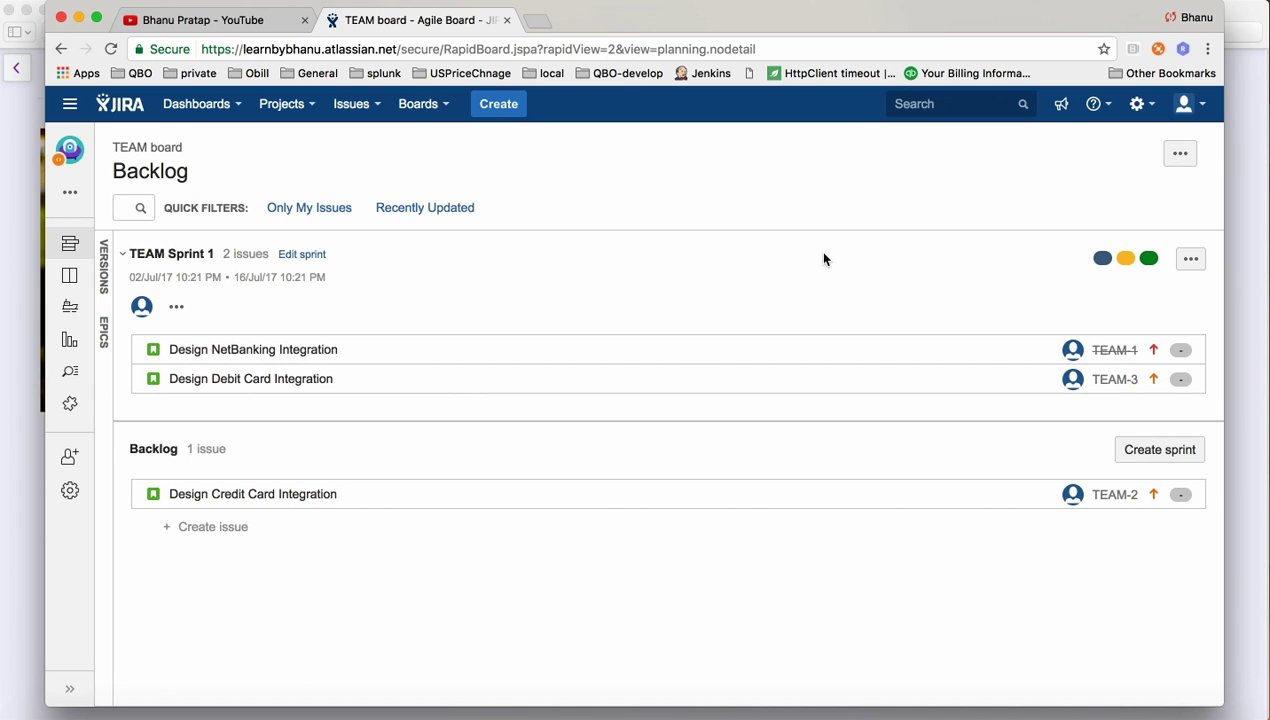
pyautogui.click(249, 381)
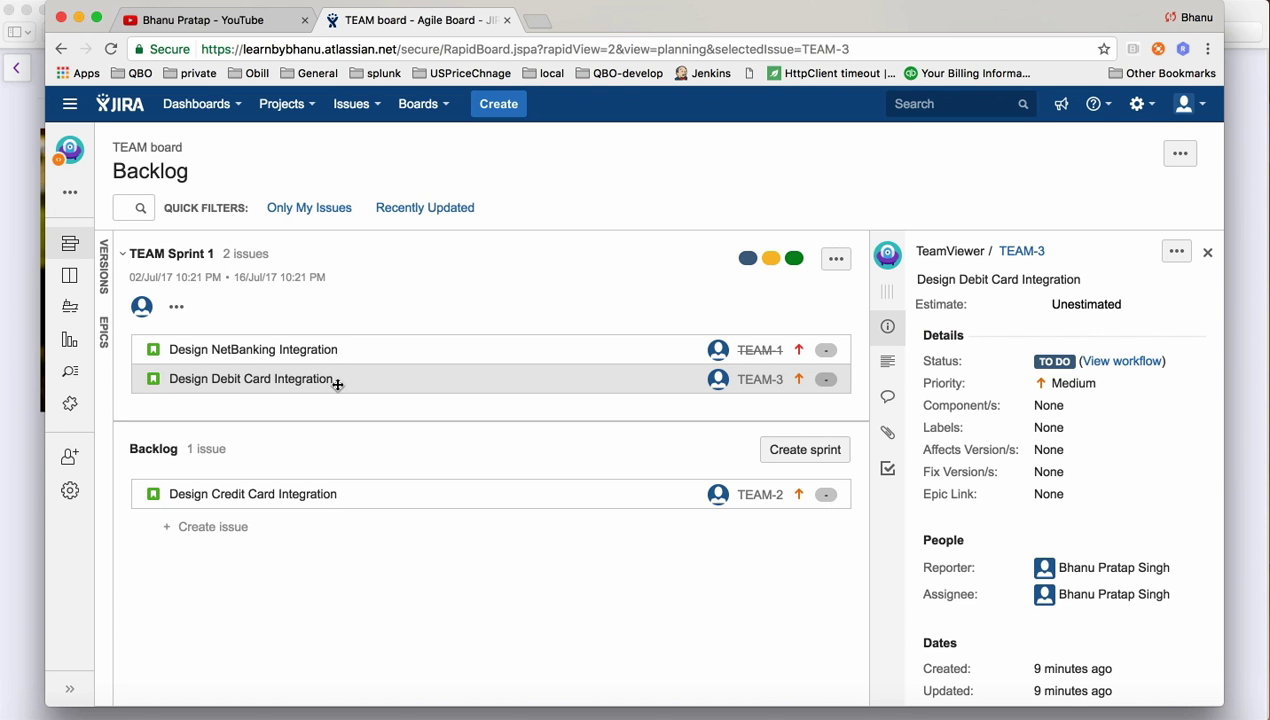
pyautogui.click(1176, 253)
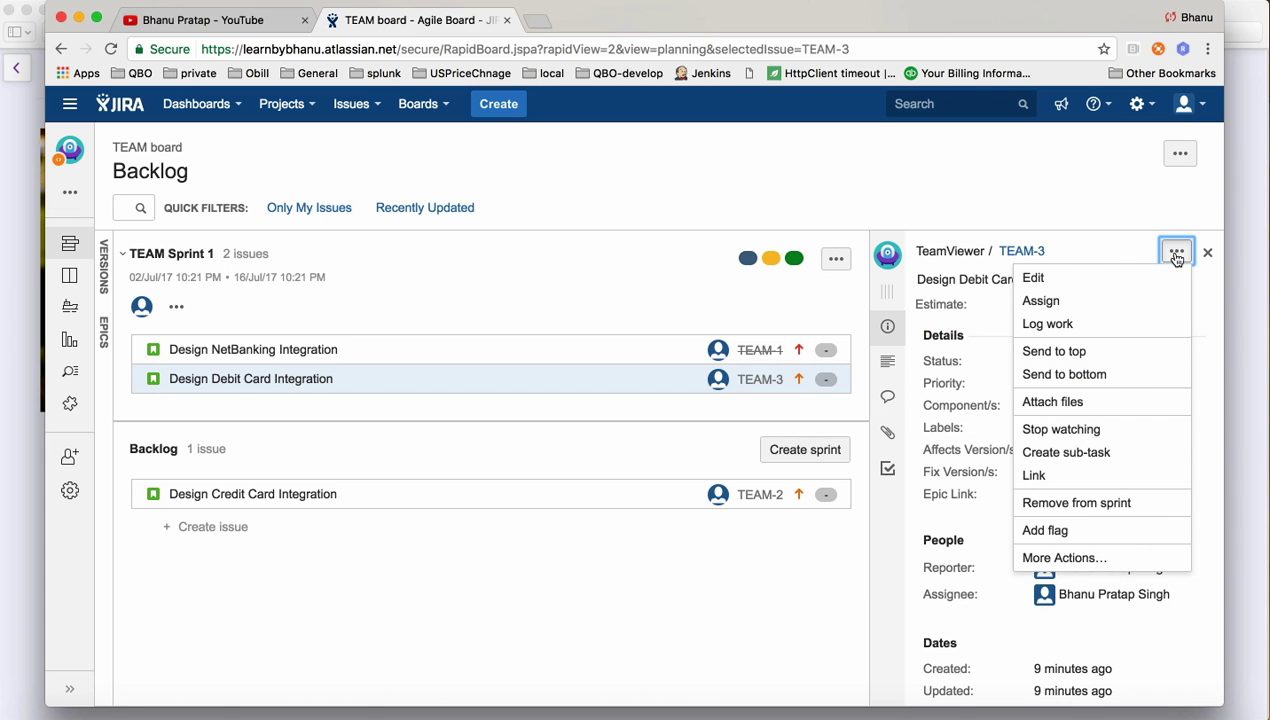
pyautogui.click(1111, 453)
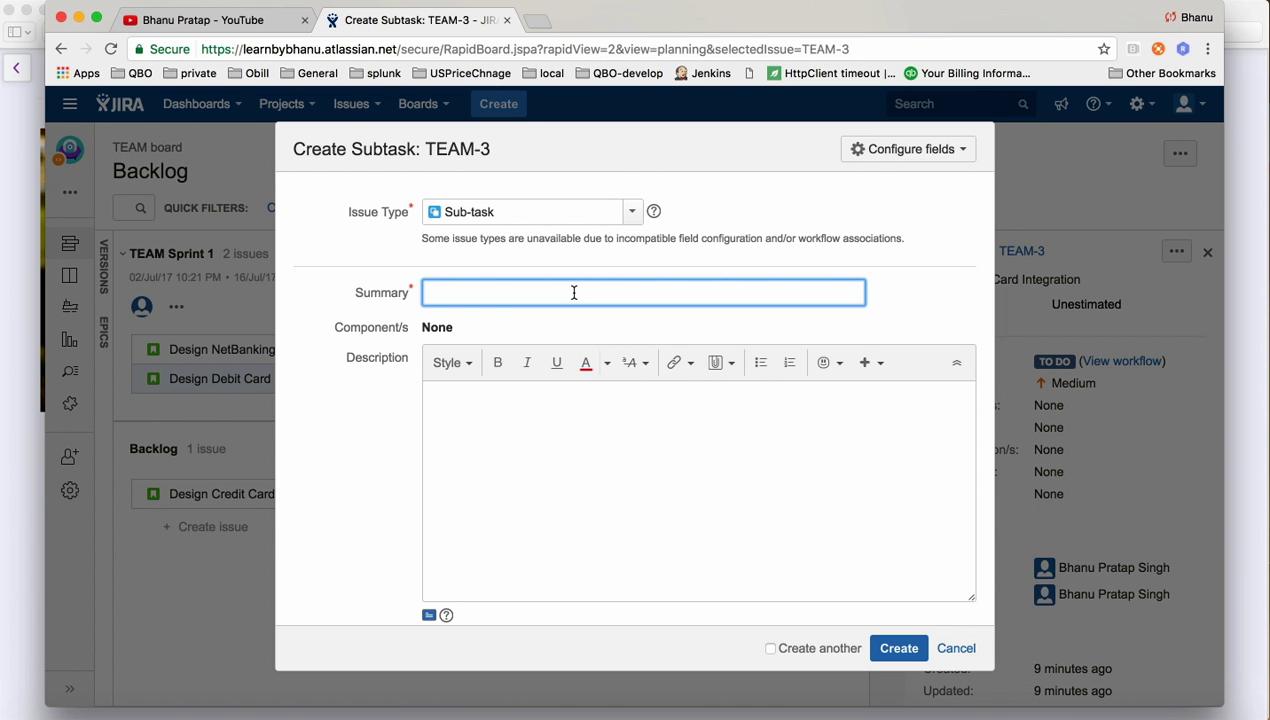
# Enter "Design Debit Card For HDFC" as the sub-task's summary
pyautogui.write('Design Credit Card Integration')
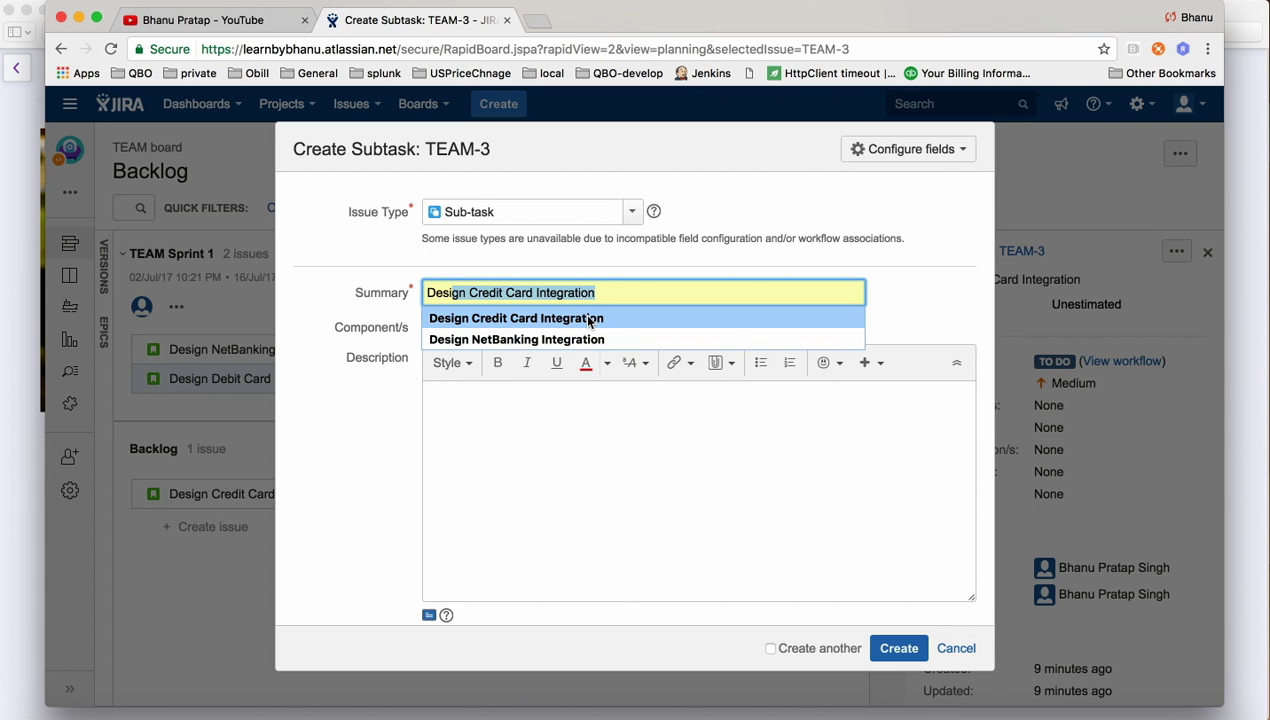
pyautogui.click(589, 319)
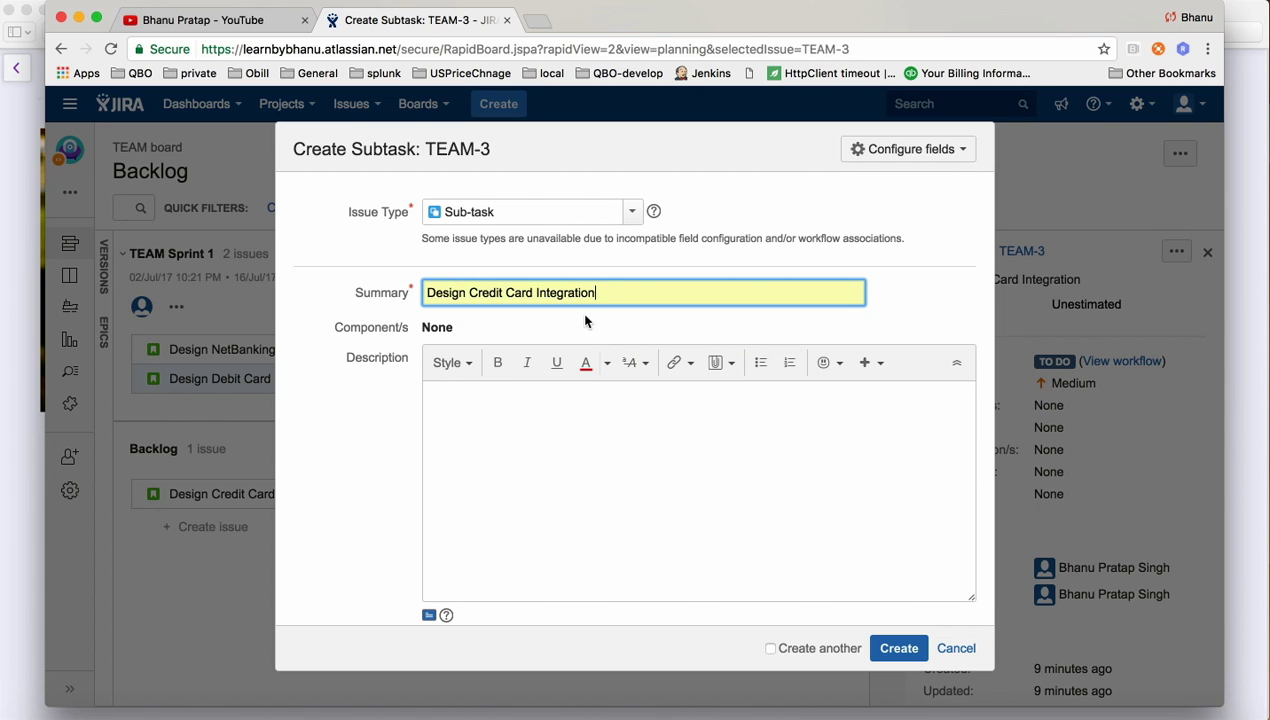
pyautogui.click(504, 292)
pyautogui.press('BackSpace')
pyautogui.press('BackSpace')
pyautogui.press('BackSpace')
pyautogui.press('BackSpace')
pyautogui.press('BackSpace')
pyautogui.press('BackSpace')
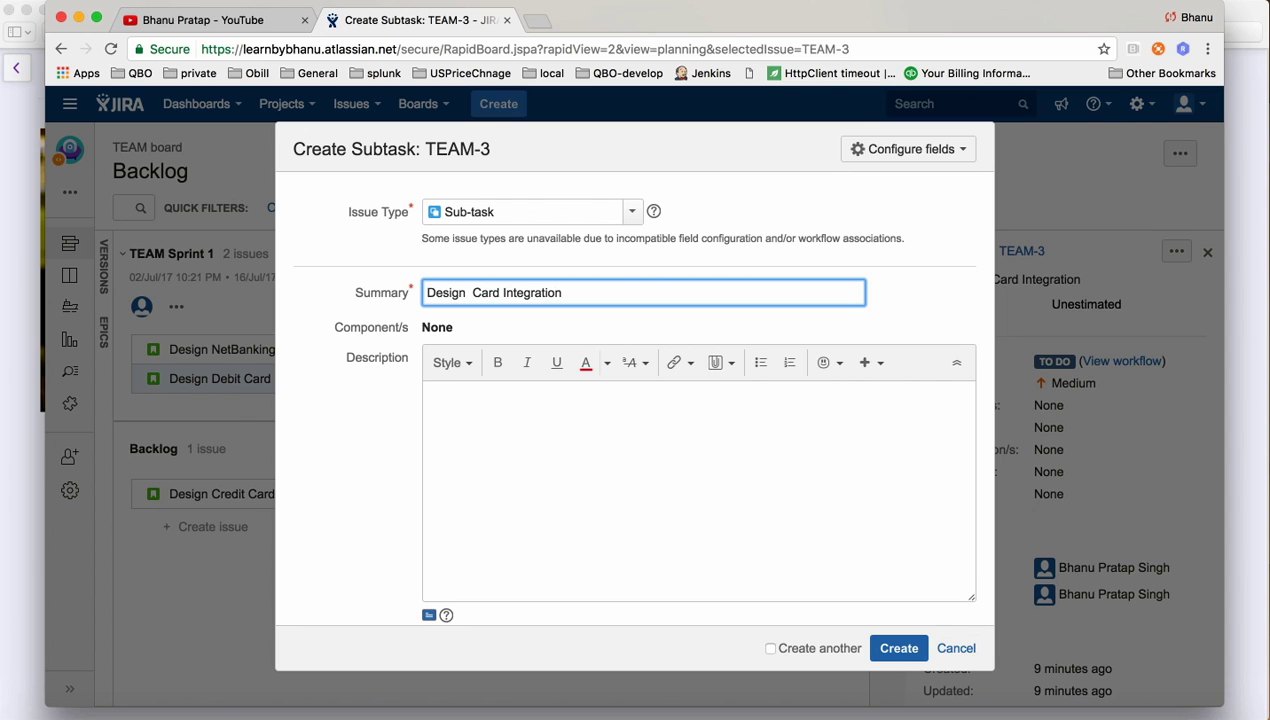
pyautogui.write('Debit')
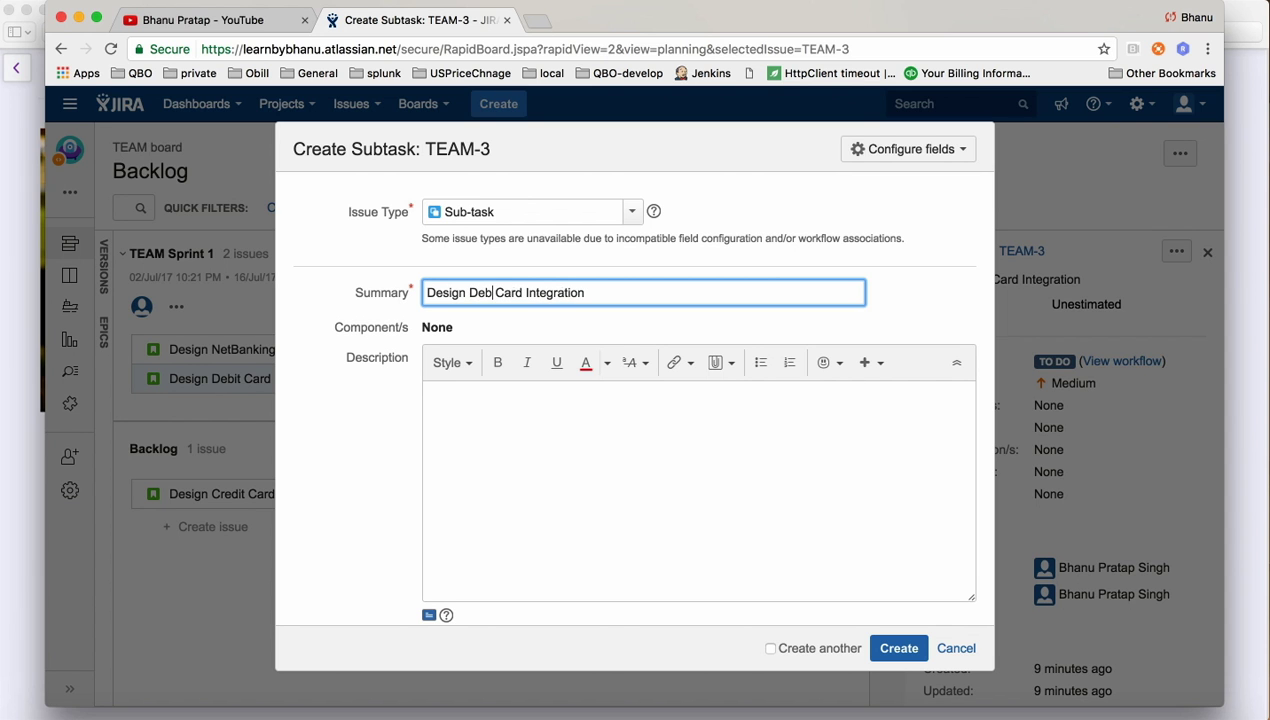
pyautogui.click(611, 293)
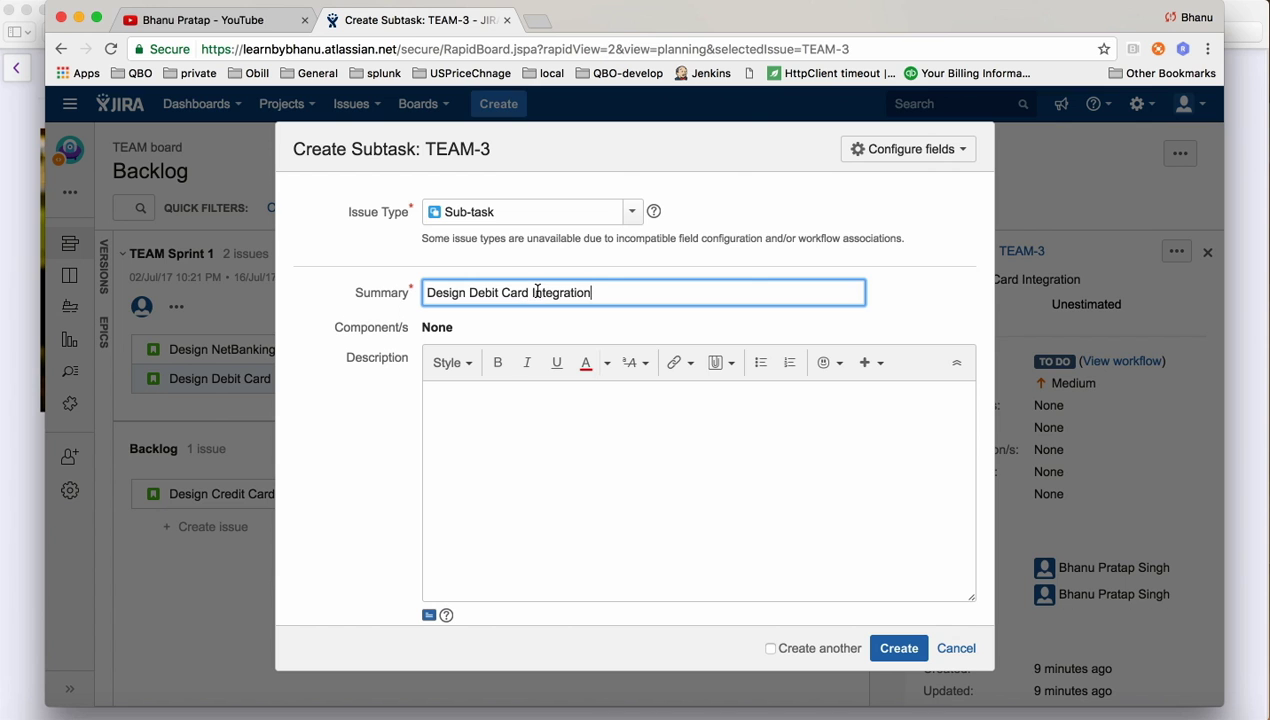
pyautogui.moveTo(533, 292); pyautogui.dragTo(614, 290)
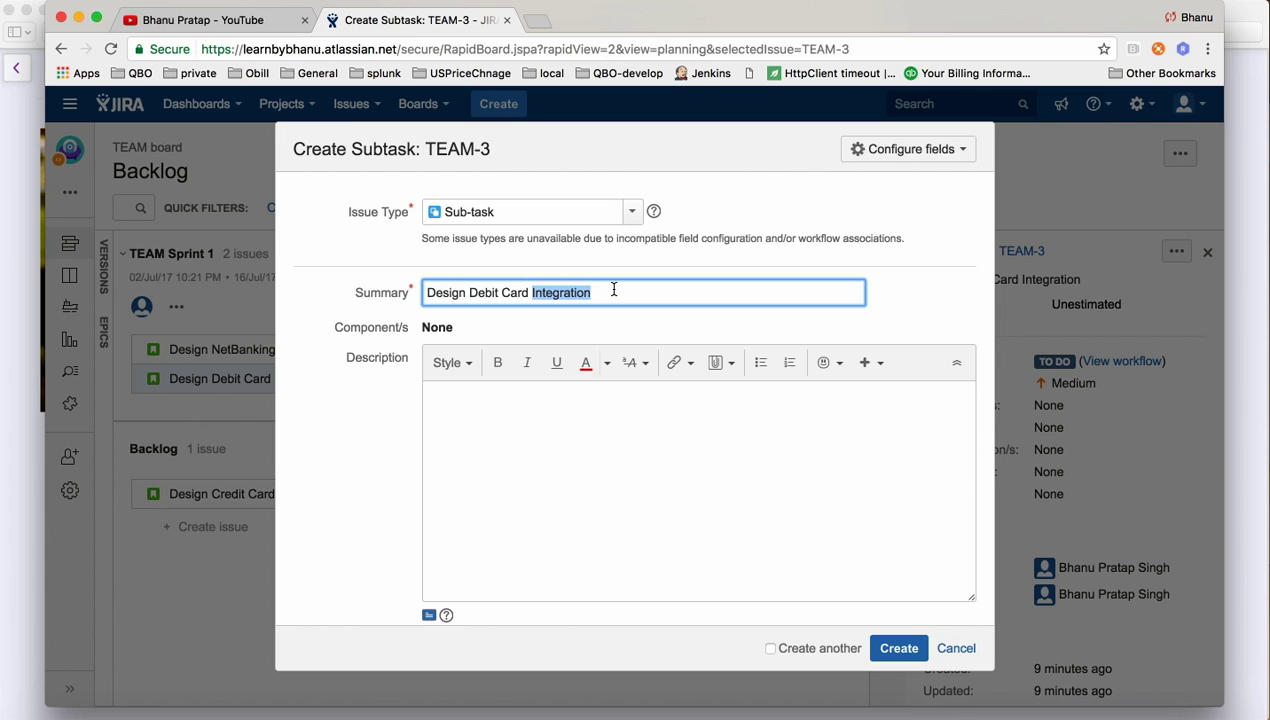
pyautogui.write('F')
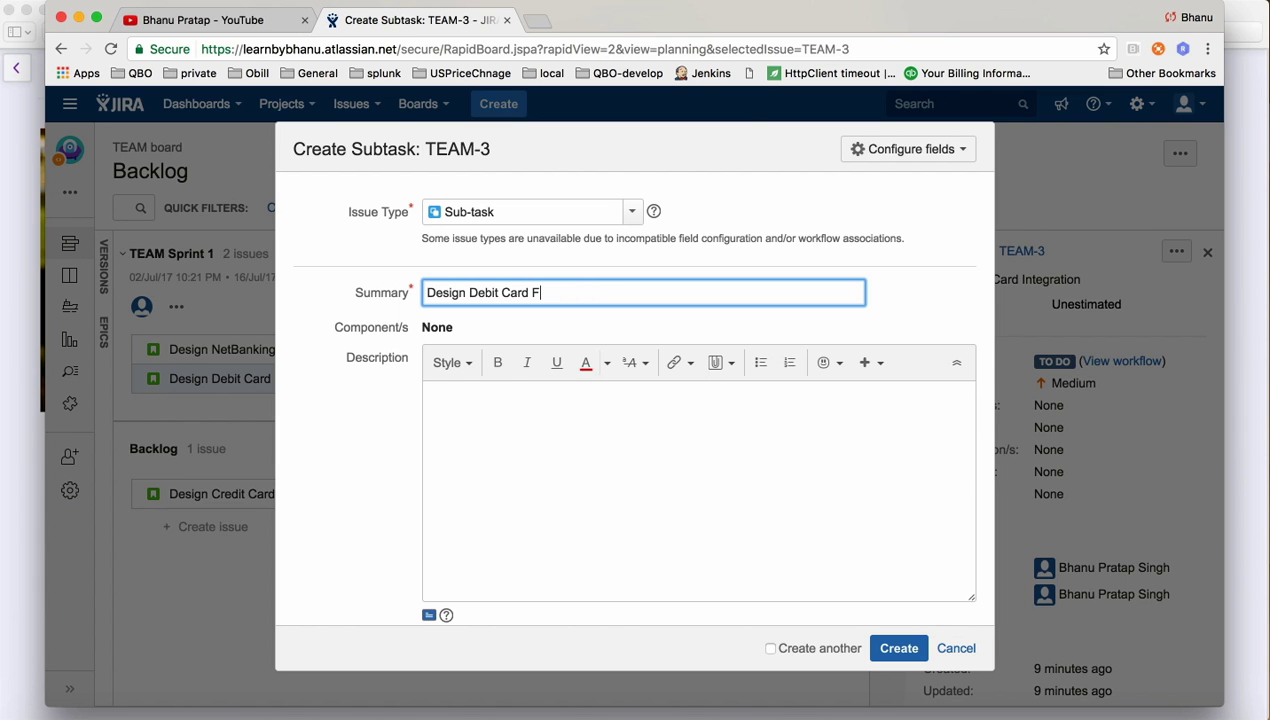
pyautogui.write('or HDFC')
# Copy the summary text "Design Debit Card For HDFC" into the sub-task's description
pyautogui.moveTo(612, 292); pyautogui.dragTo(405, 289)
pyautogui.press('super+c')
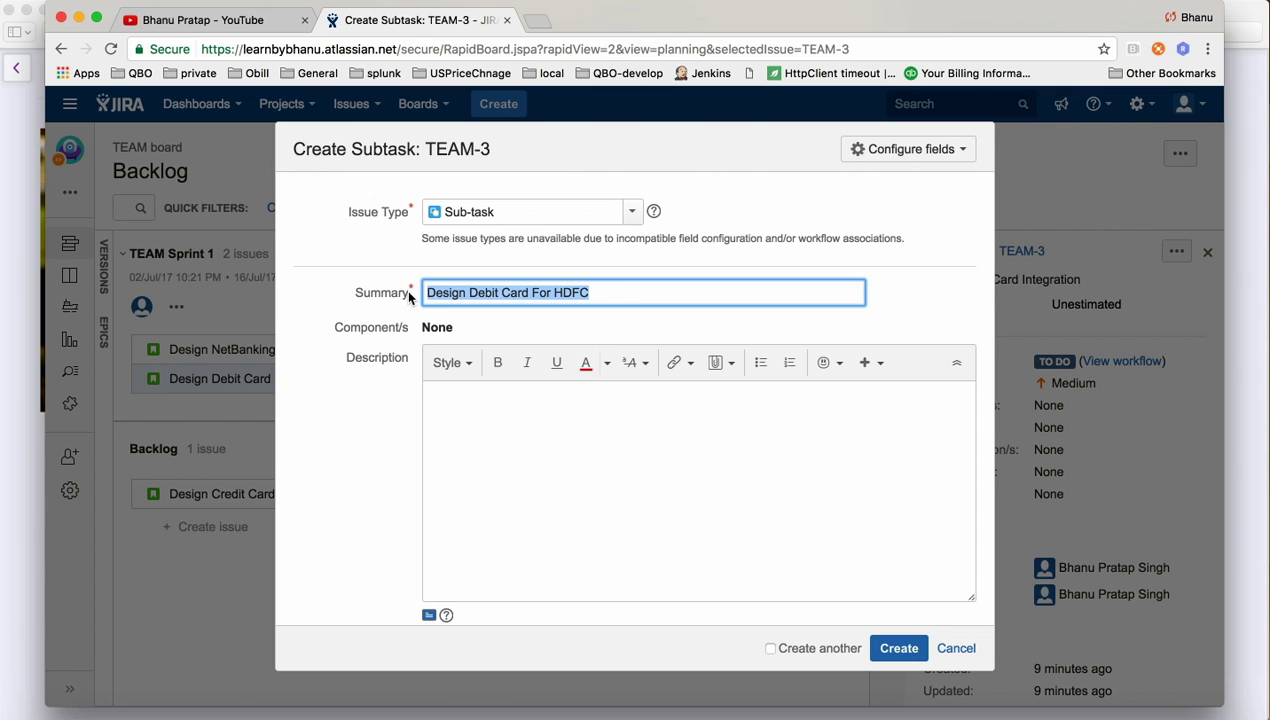
pyautogui.click(566, 430)
pyautogui.press('super+v')
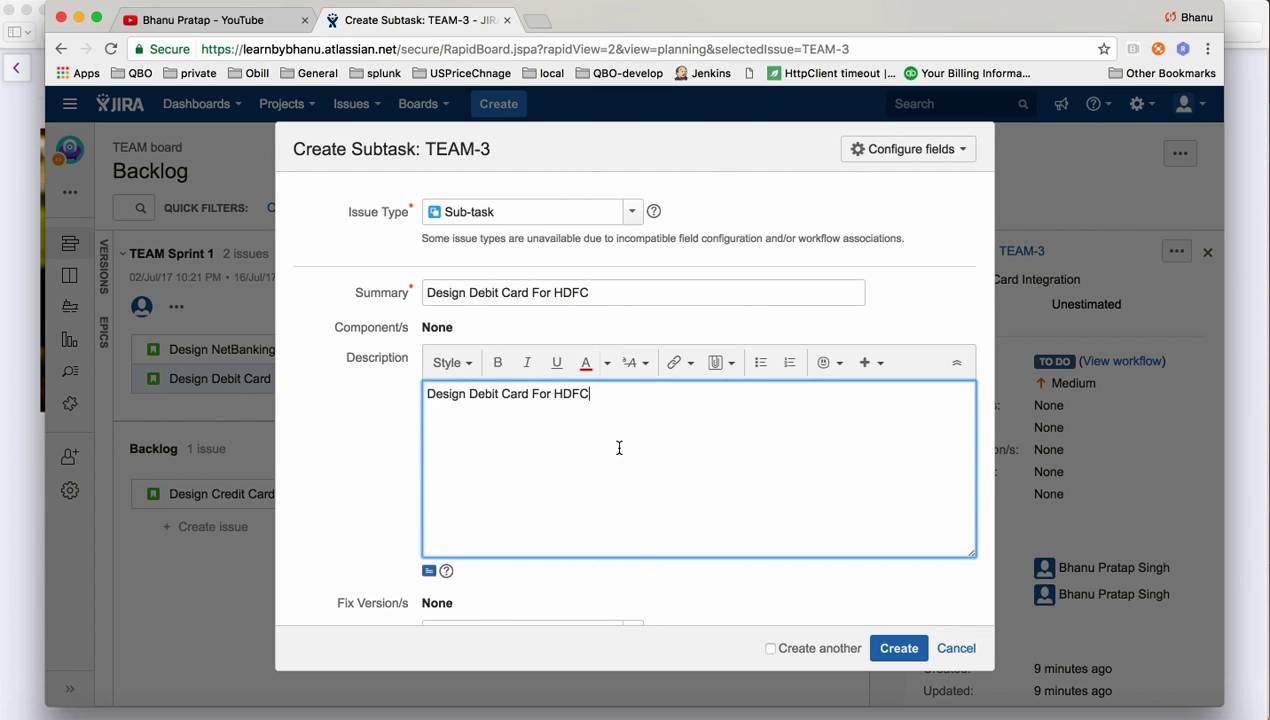
# Assign the sub-task to your own account and create it
pyautogui.scroll(-5, 618, 442)
pyautogui.scroll(-3, 566, 456)
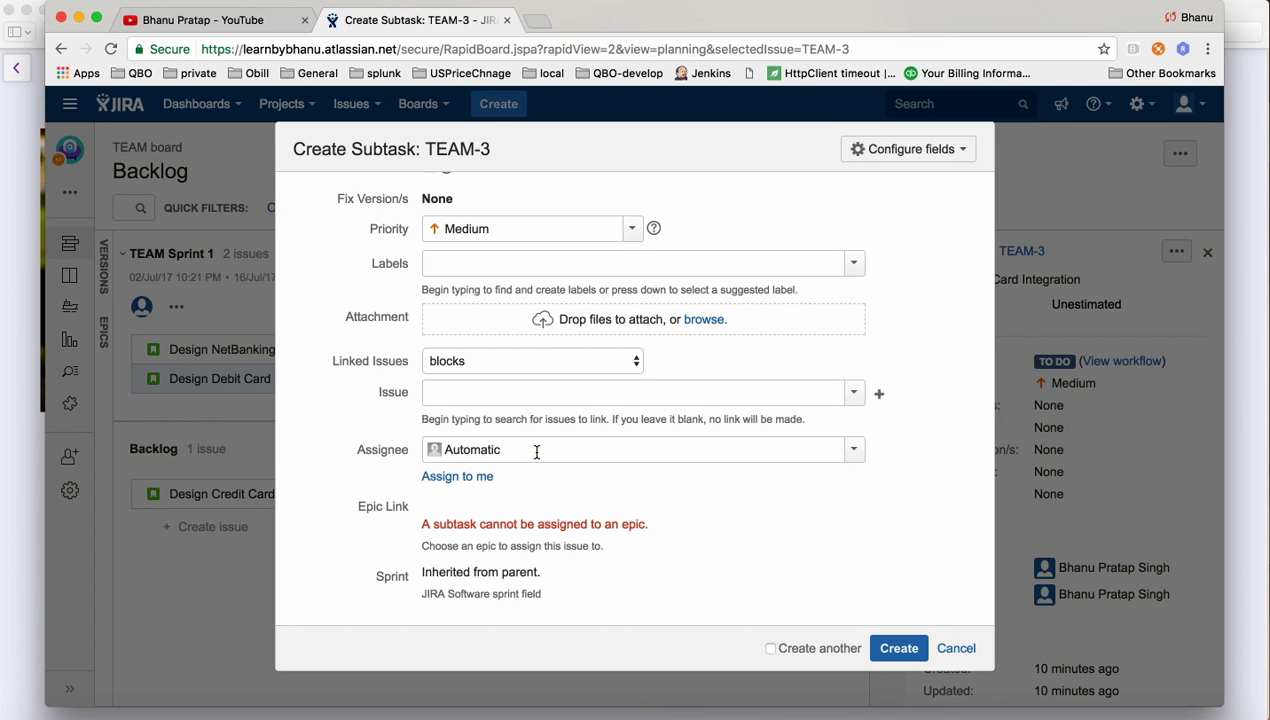
pyautogui.click(485, 453)
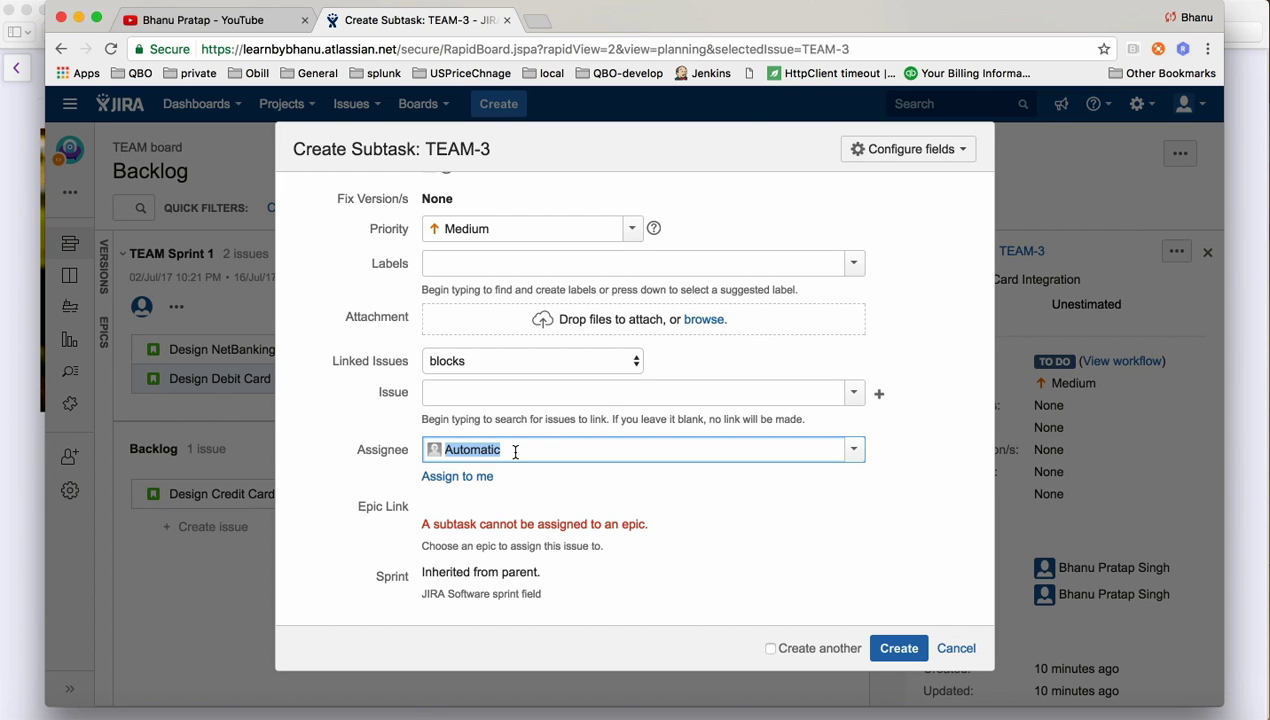
pyautogui.click(466, 478)
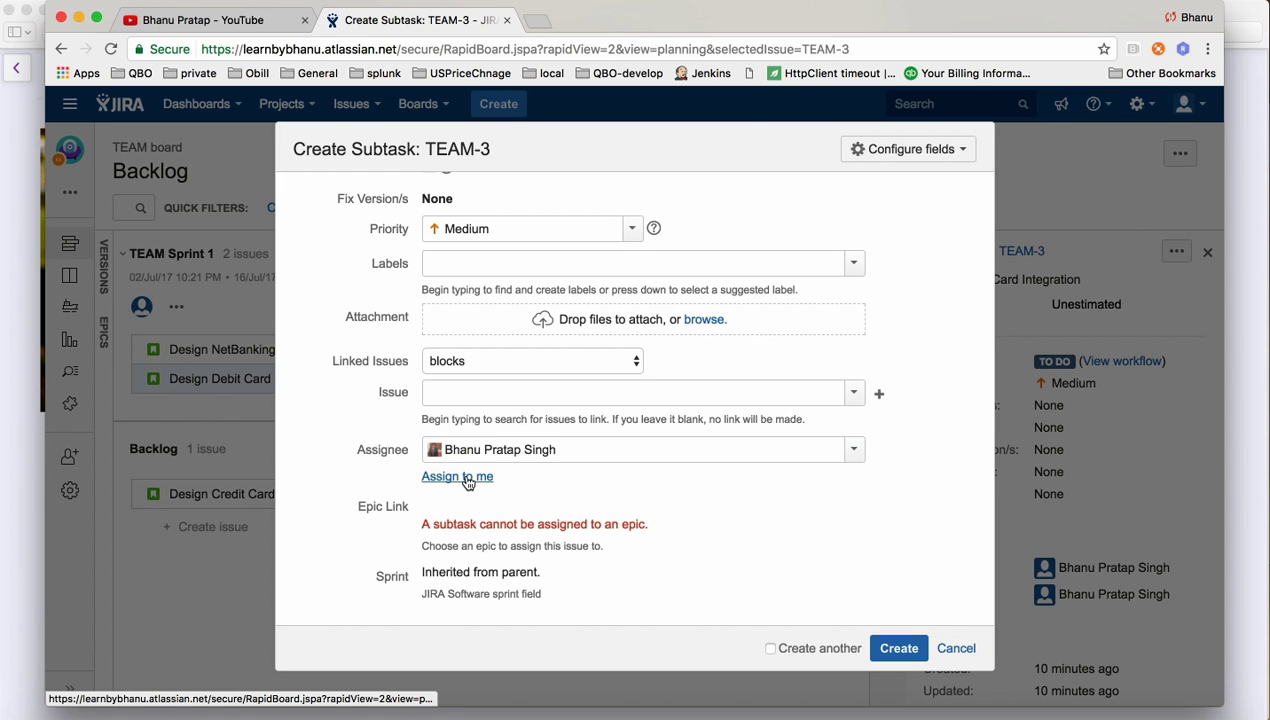
pyautogui.click(906, 649)
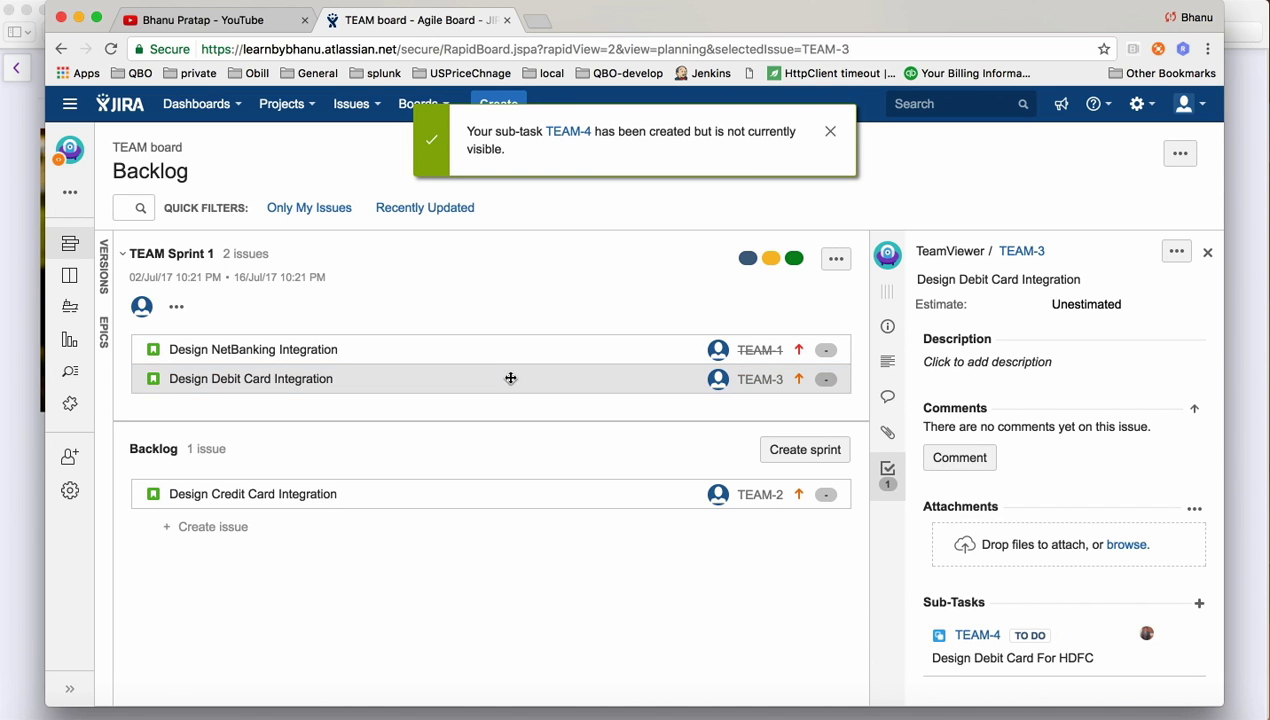
# Start another sub-task for the Design Debit Card Integration issue with the summary "Design Debit Card For SBI"
pyautogui.click(1176, 251)
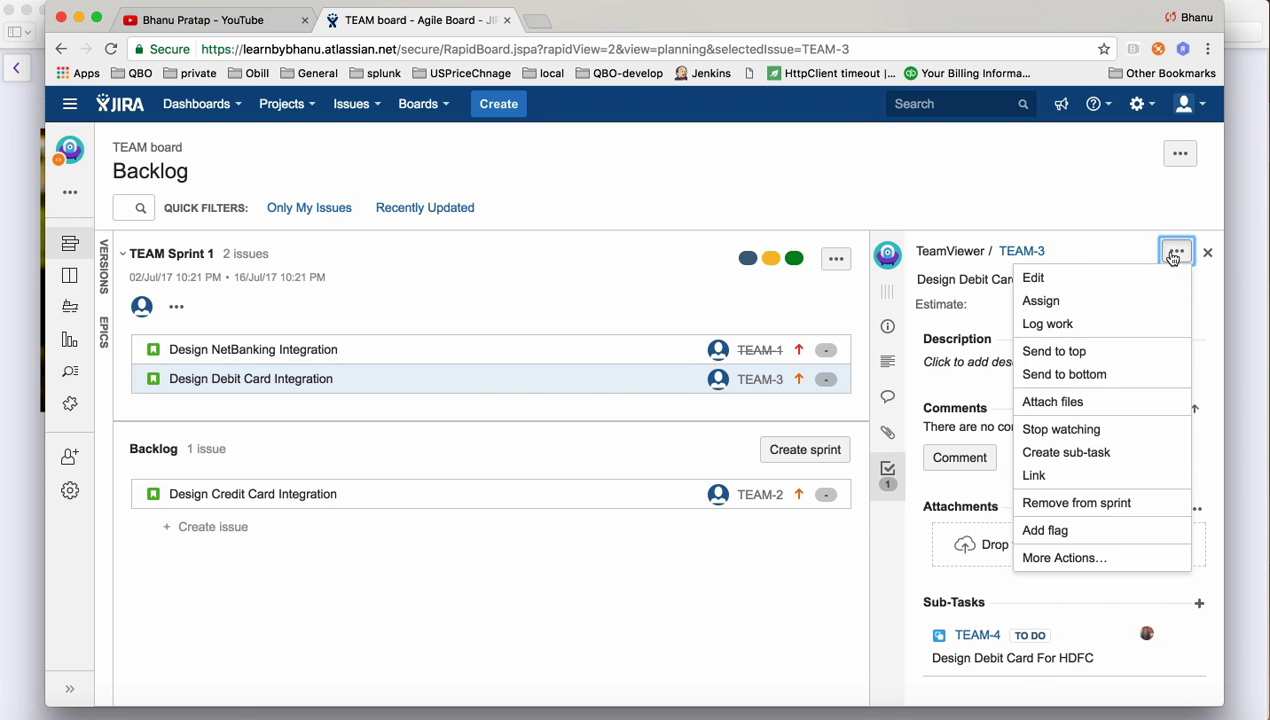
pyautogui.click(1098, 452)
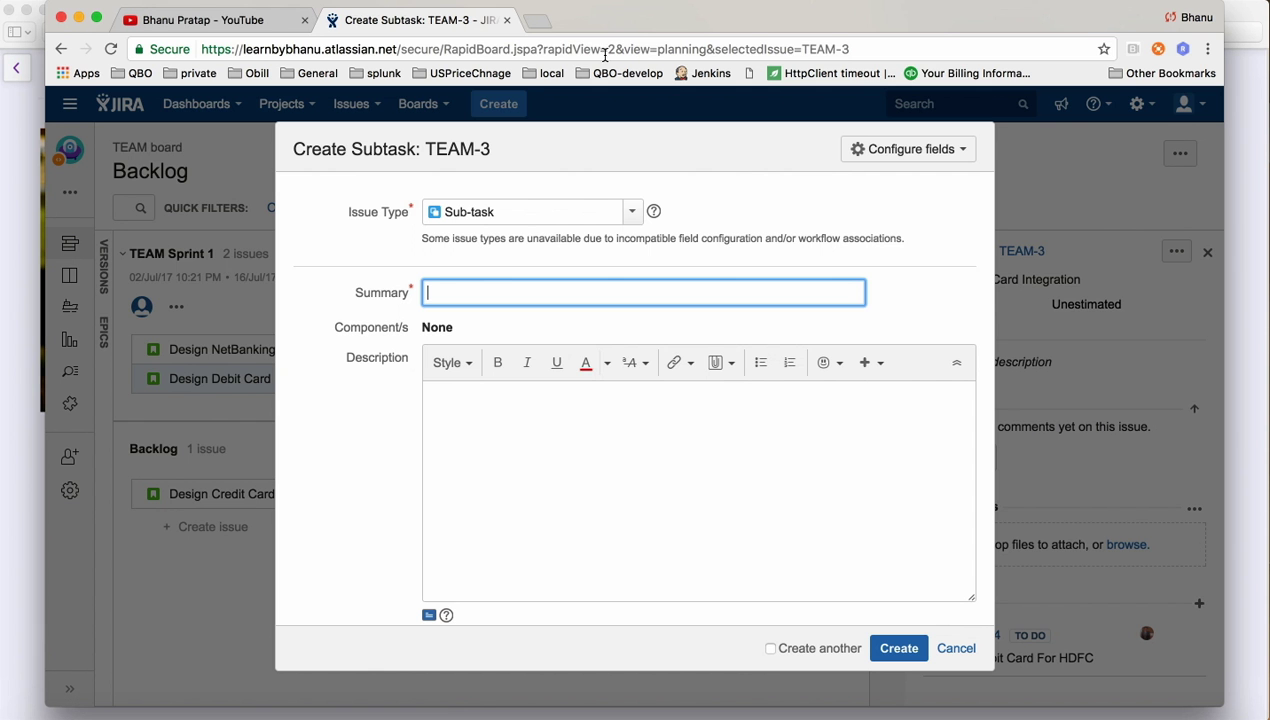
pyautogui.write('Cr')
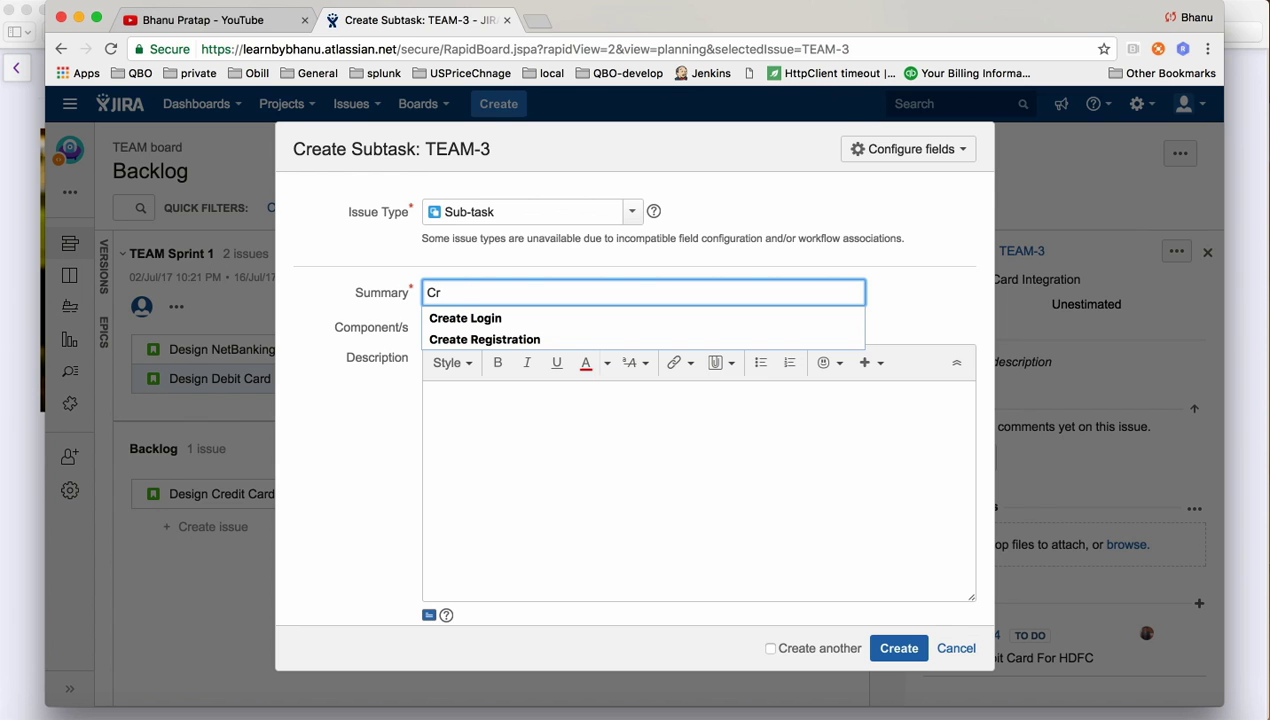
pyautogui.press('BackSpace')
pyautogui.press('BackSpace')
pyautogui.write('Design Debit Card For HDFC')
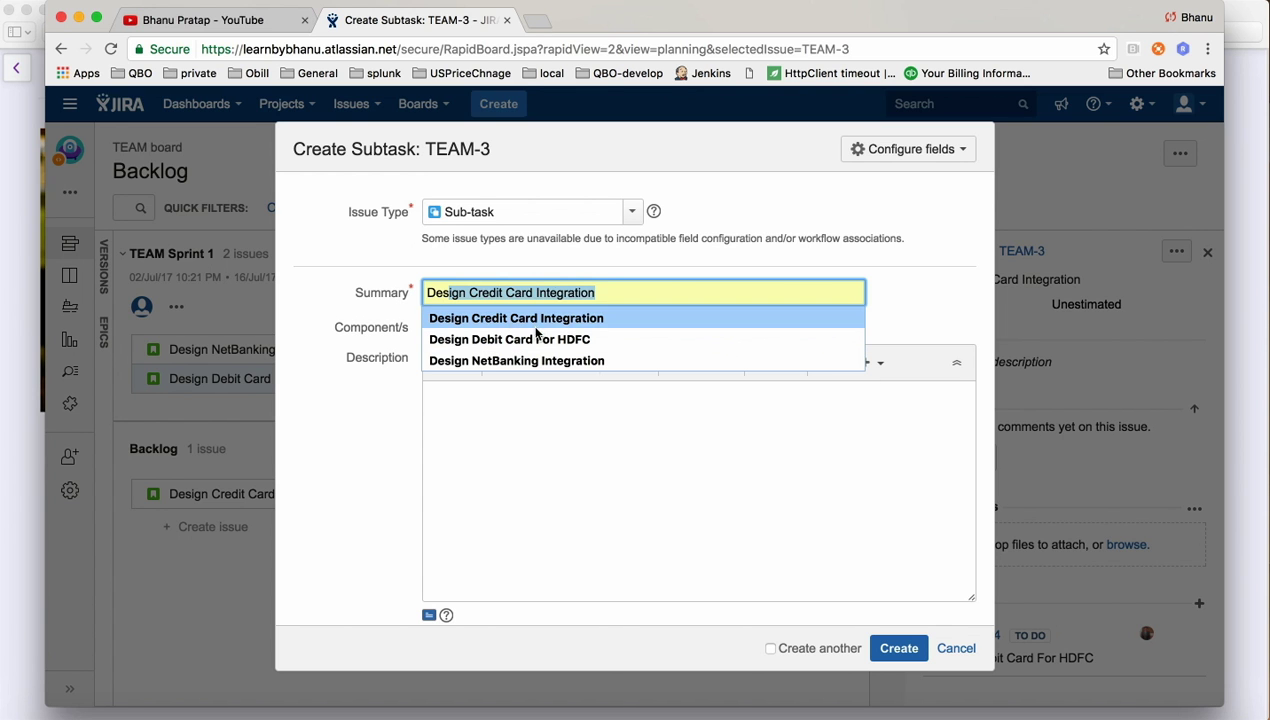
pyautogui.click(536, 340)
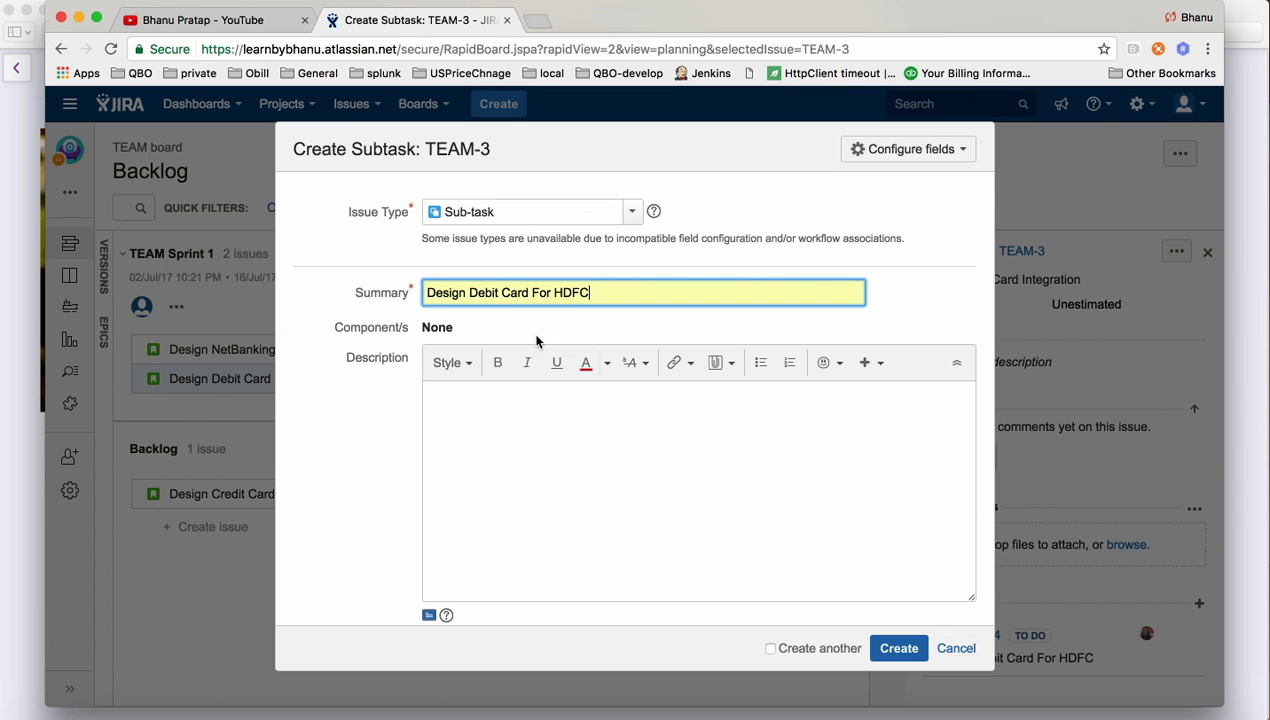
pyautogui.press('BackSpace')
pyautogui.press('BackSpace')
pyautogui.press('BackSpace')
pyautogui.press('BackSpace')
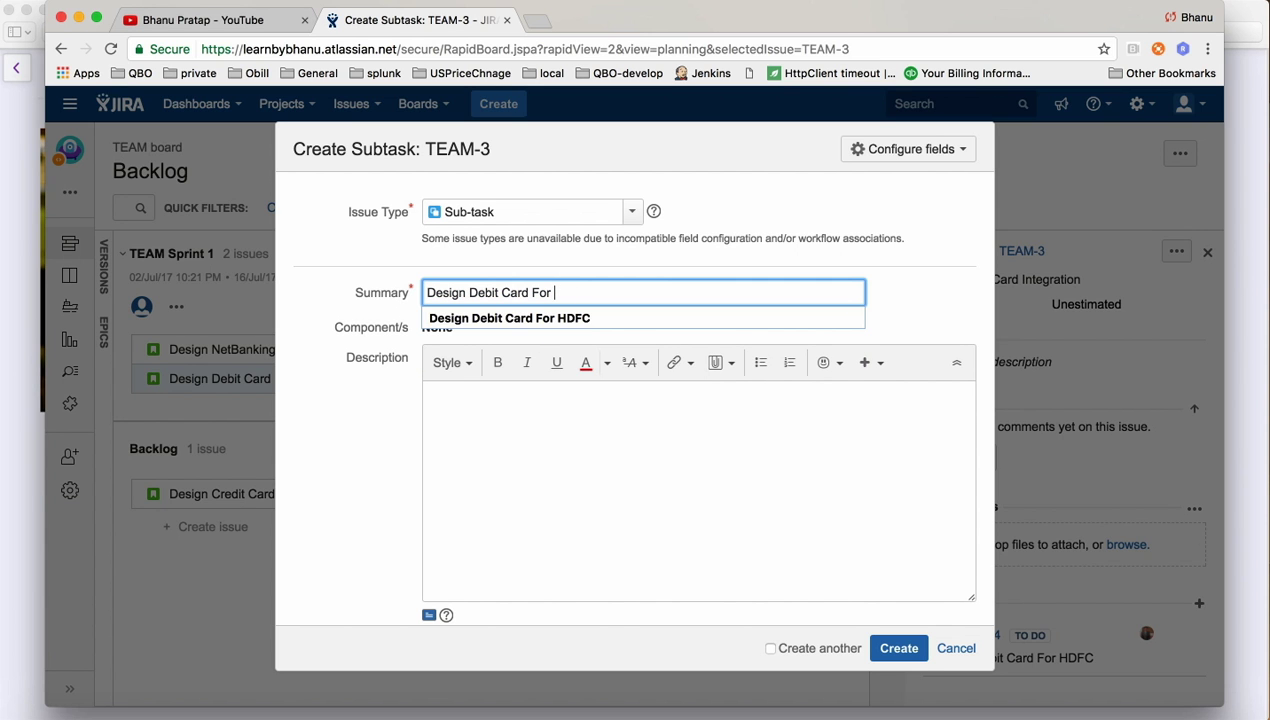
pyautogui.write('SBI')
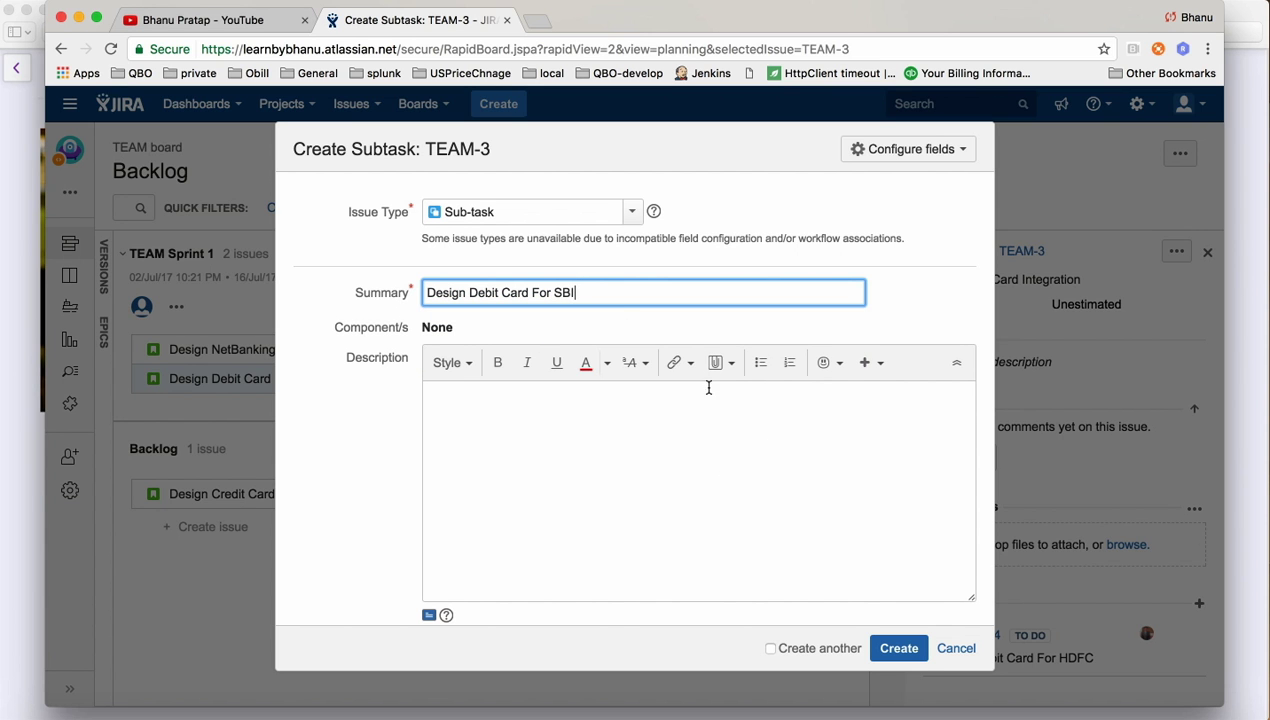
# Copy the summary text "Design Debit Card For SBI" into the sub-task's description
pyautogui.moveTo(588, 293); pyautogui.dragTo(426, 292)
pyautogui.press('super+c')
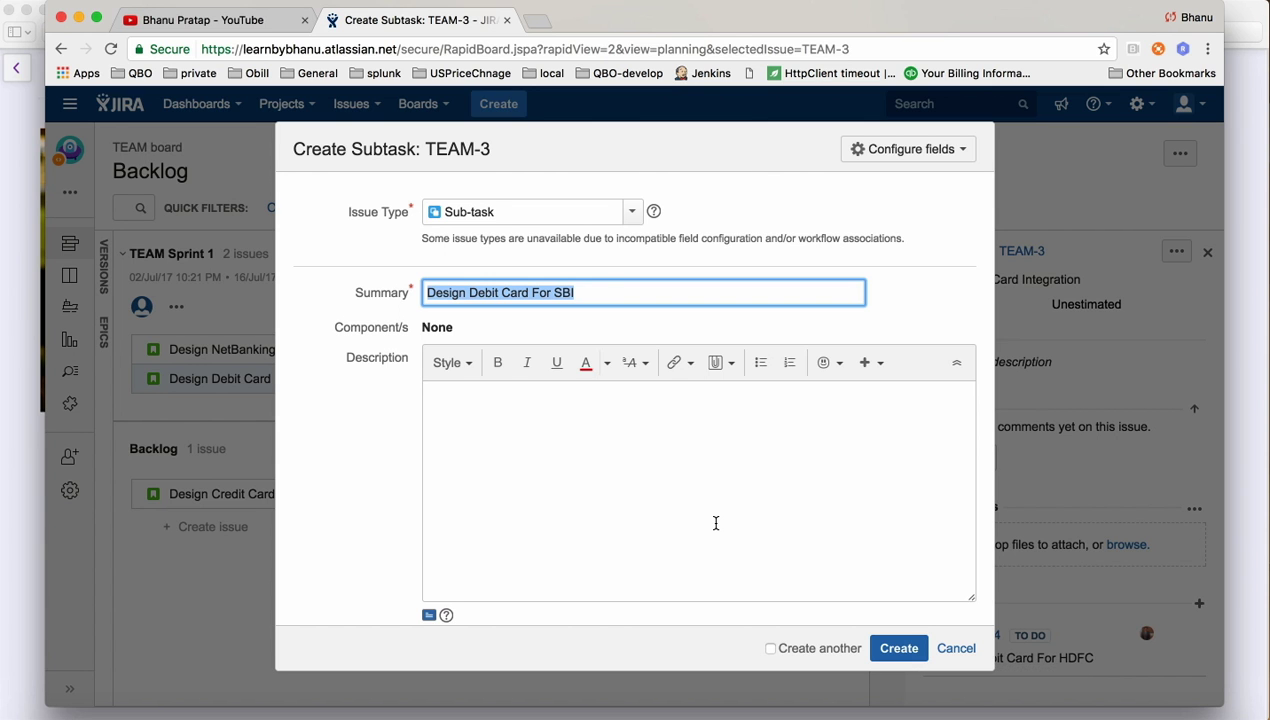
pyautogui.click(651, 519)
pyautogui.press('super+v')
# Assign the SBI sub-task to your own account, create it and dismiss the creation notice
pyautogui.scroll(-8, 652, 519)
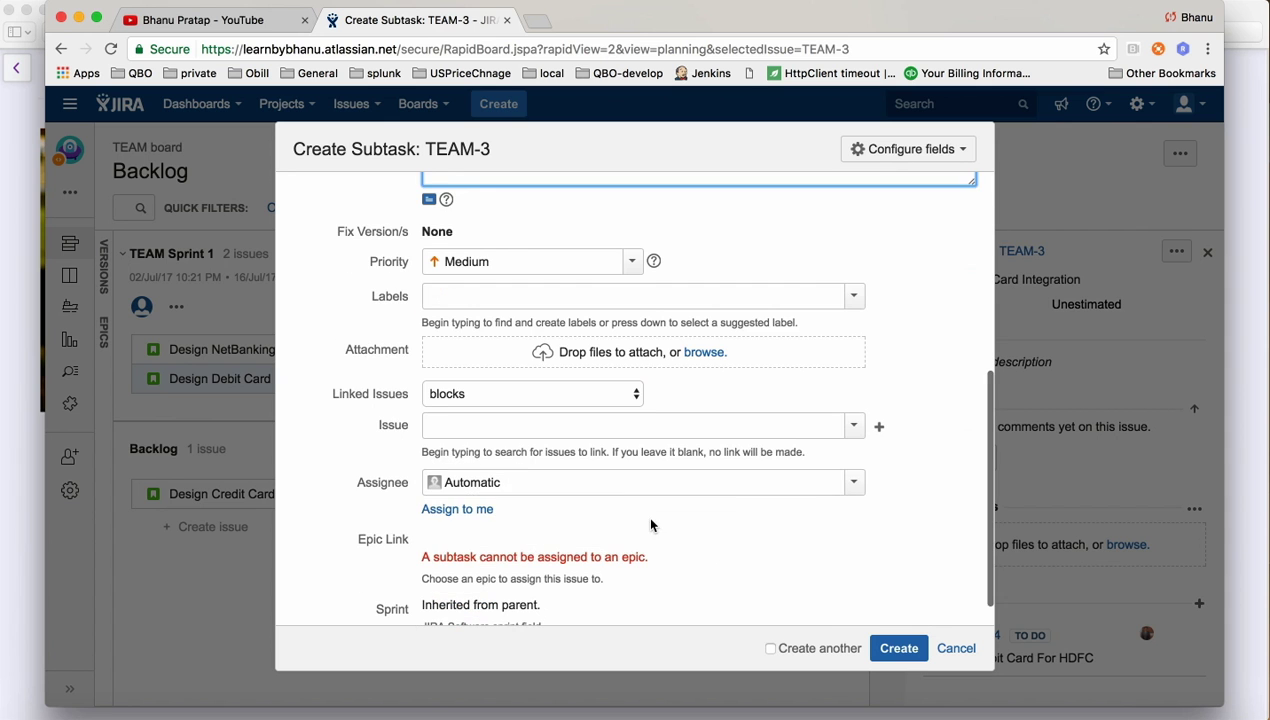
pyautogui.click(487, 510)
pyautogui.scroll(-1, 642, 515)
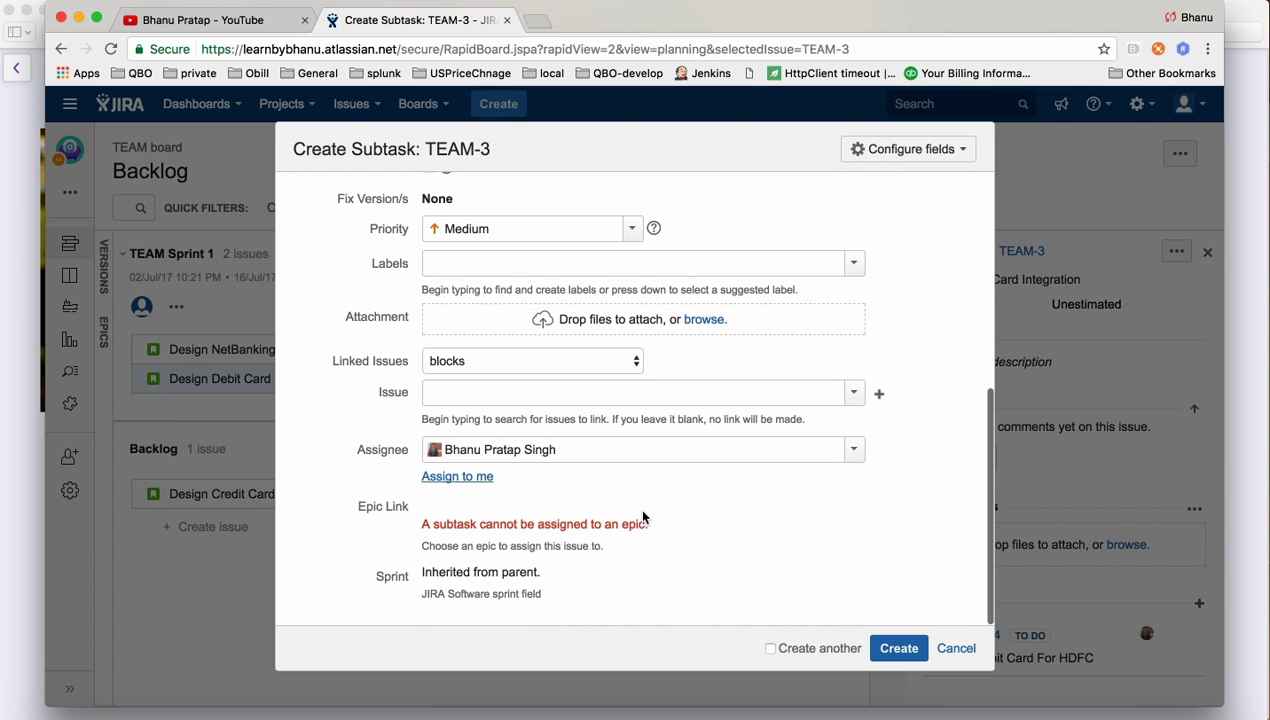
pyautogui.click(899, 649)
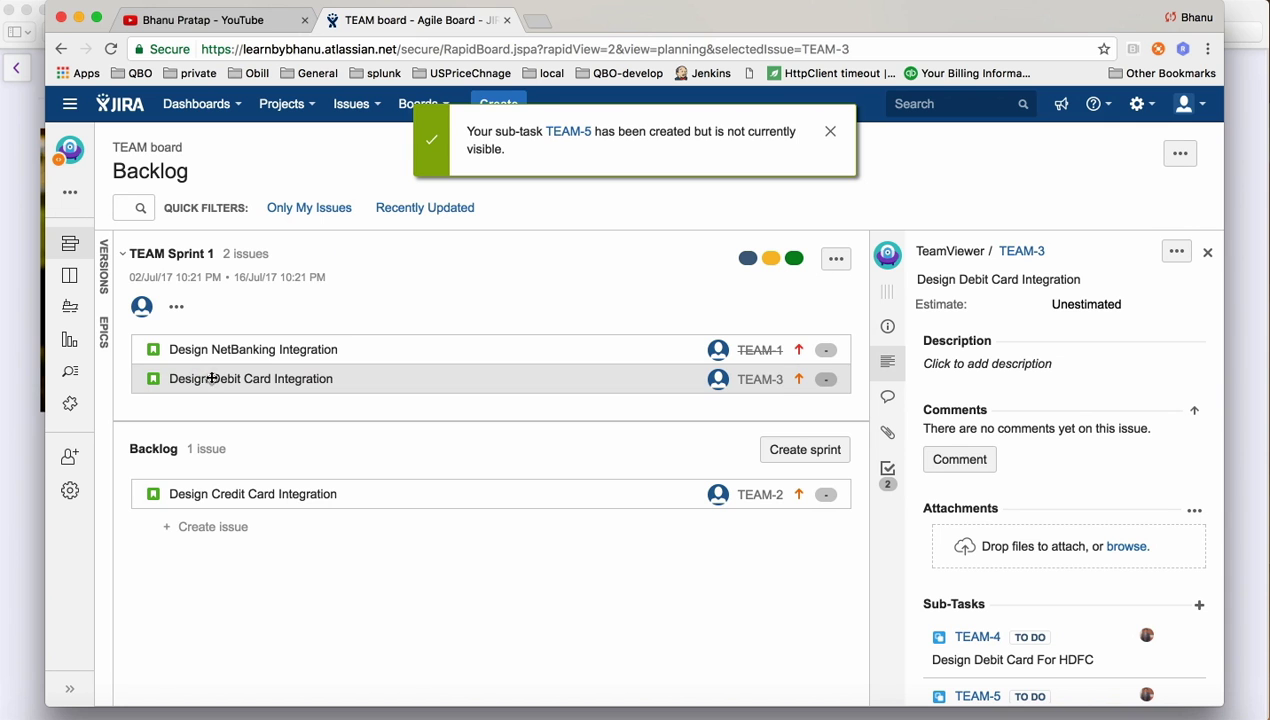
pyautogui.click(830, 131)
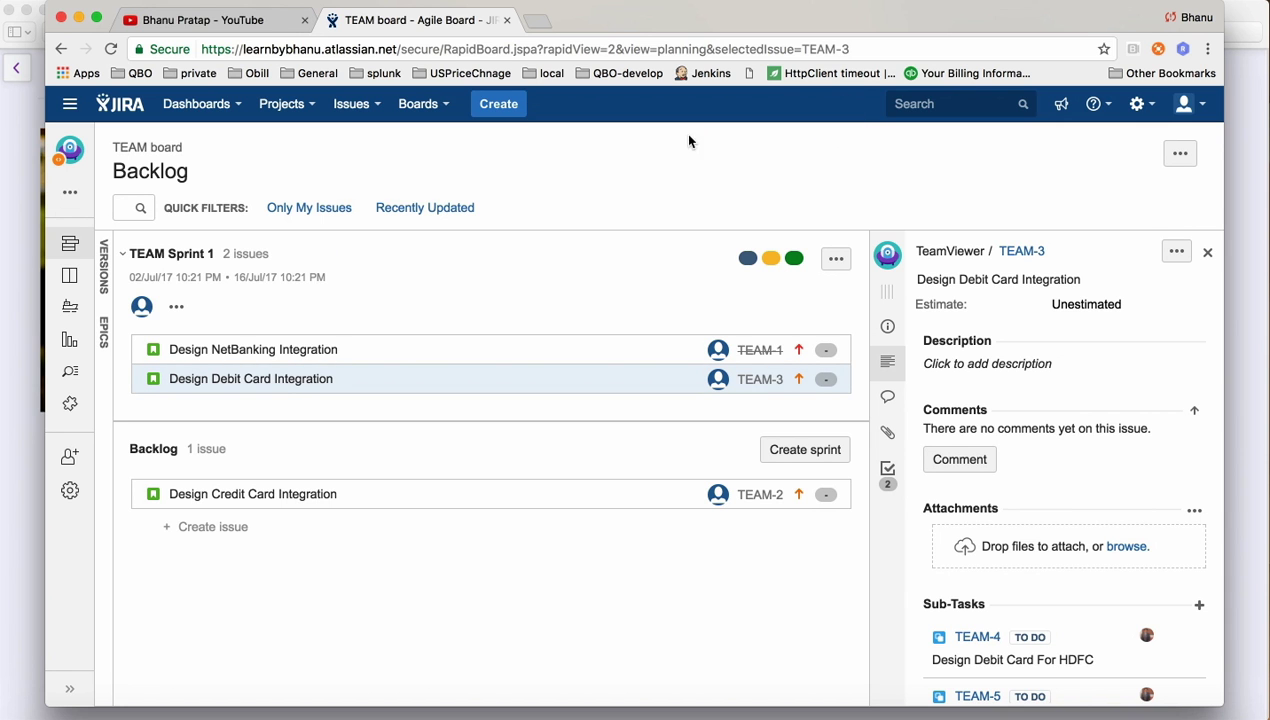
# Go to the active TEAM Sprint 1 board and open the full page of the Design Debit Card Integration issue, TEAM-3
pyautogui.click(69, 278)
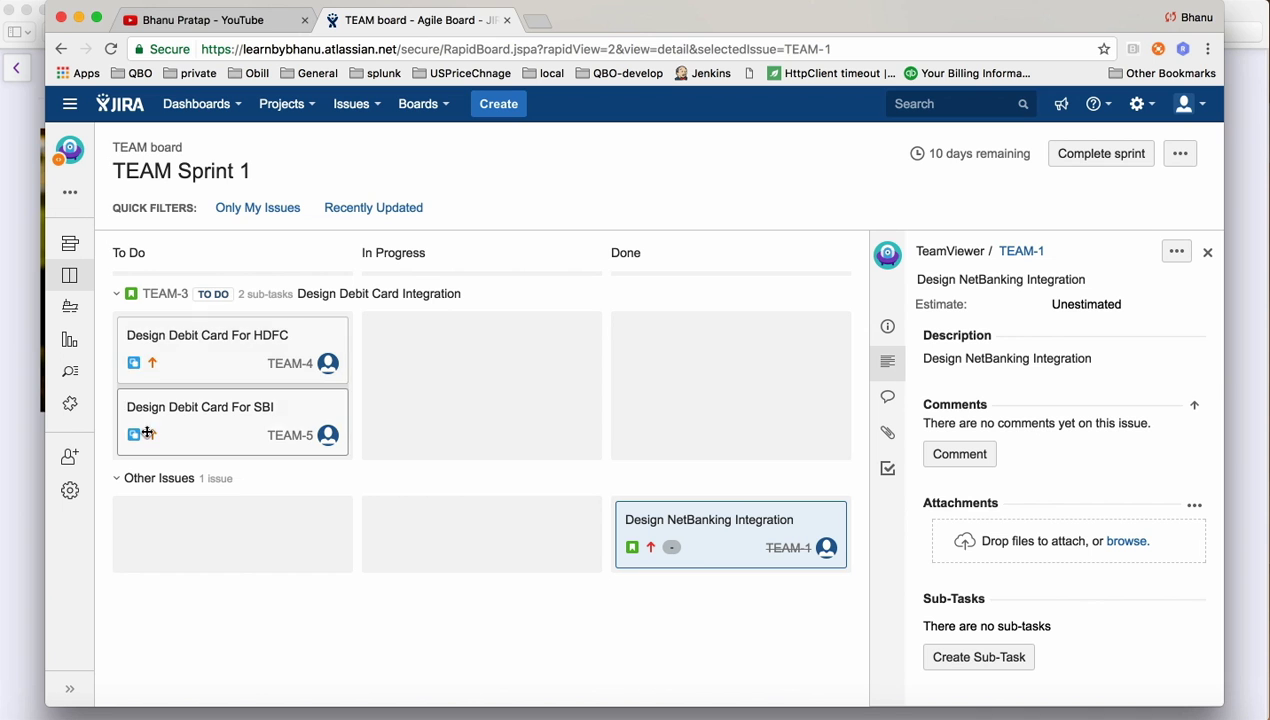
pyautogui.click(168, 300)
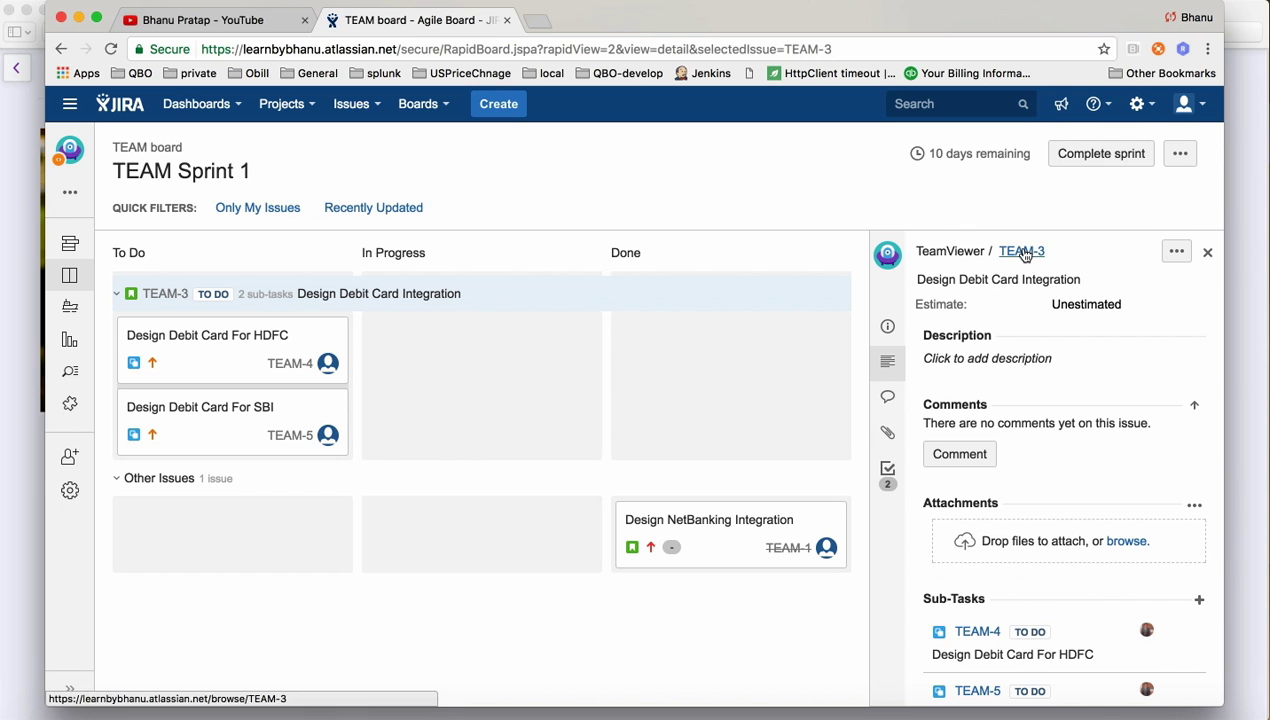
pyautogui.click(1023, 253)
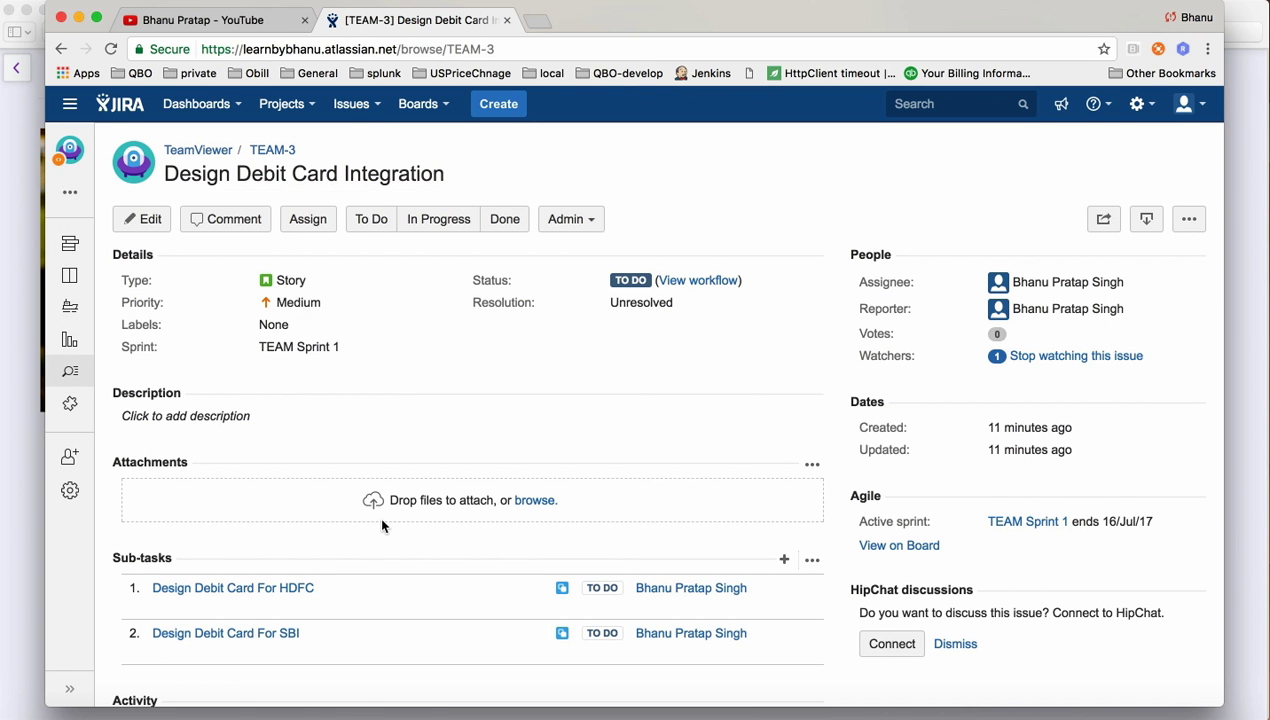
# Add the comment "I am working on This Task" to the Design Debit Card Integration issue
pyautogui.scroll(-3, 380, 516)
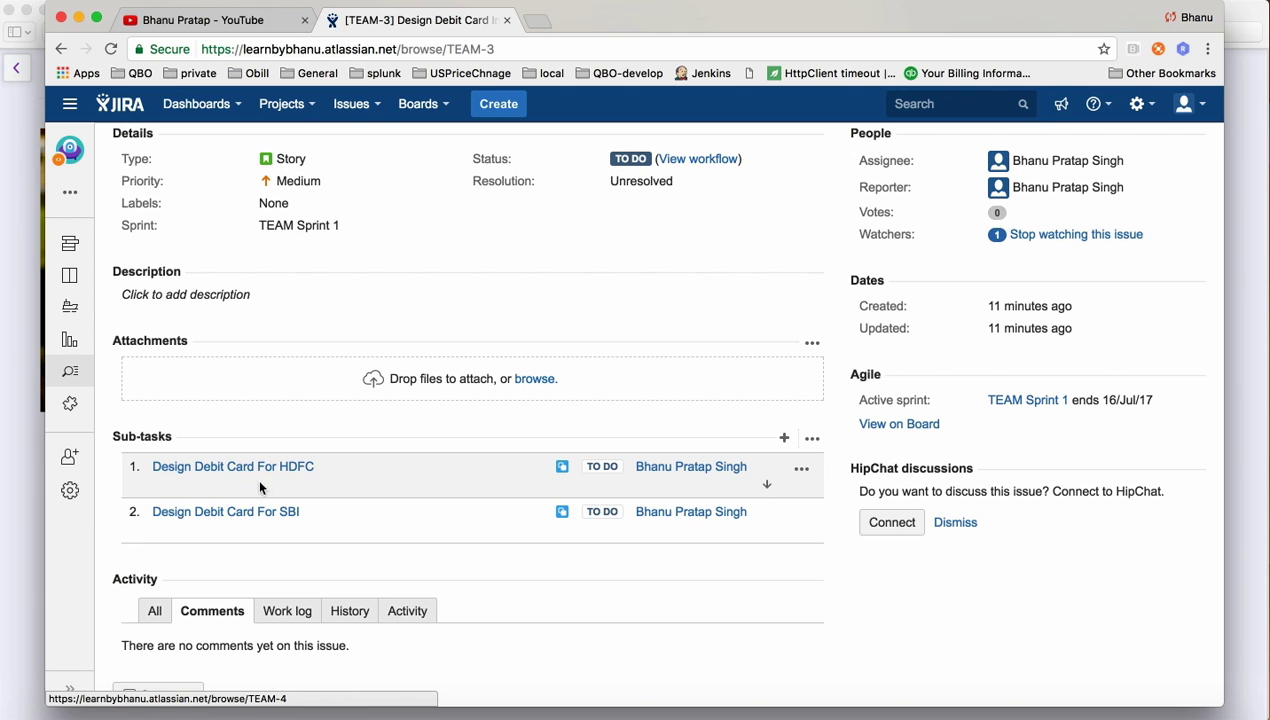
pyautogui.scroll(-1, 473, 589)
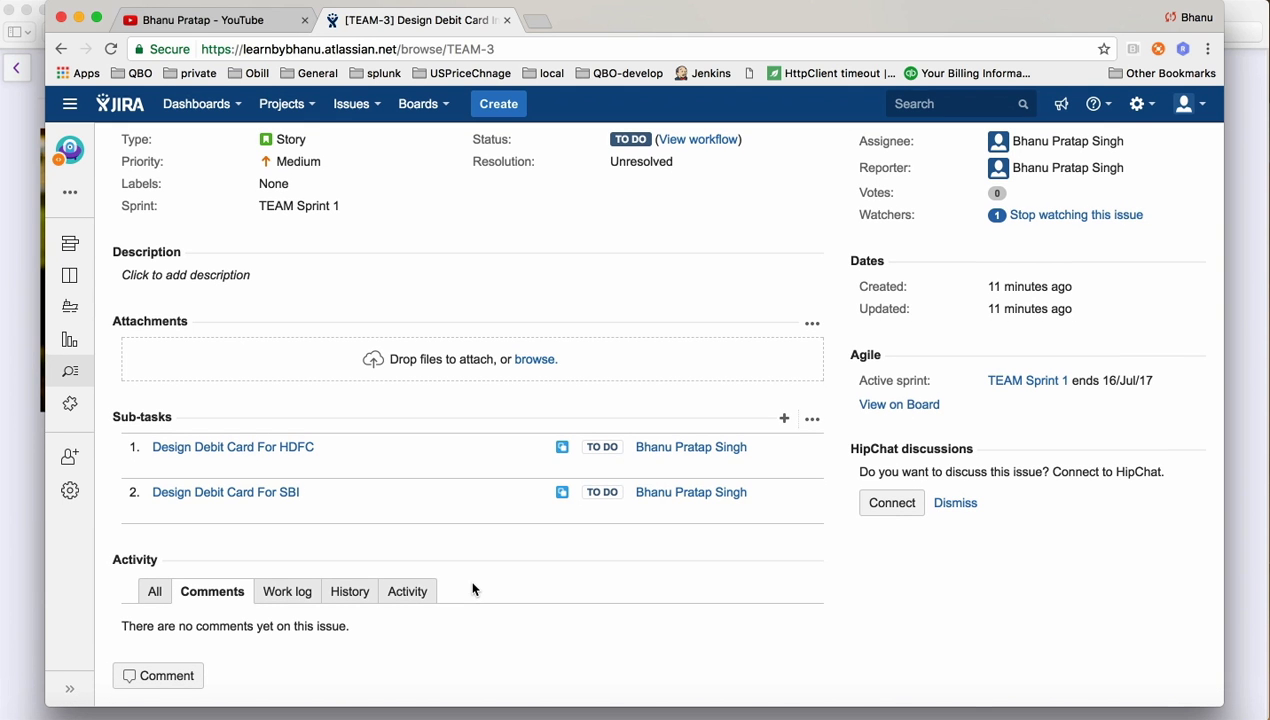
pyautogui.click(178, 678)
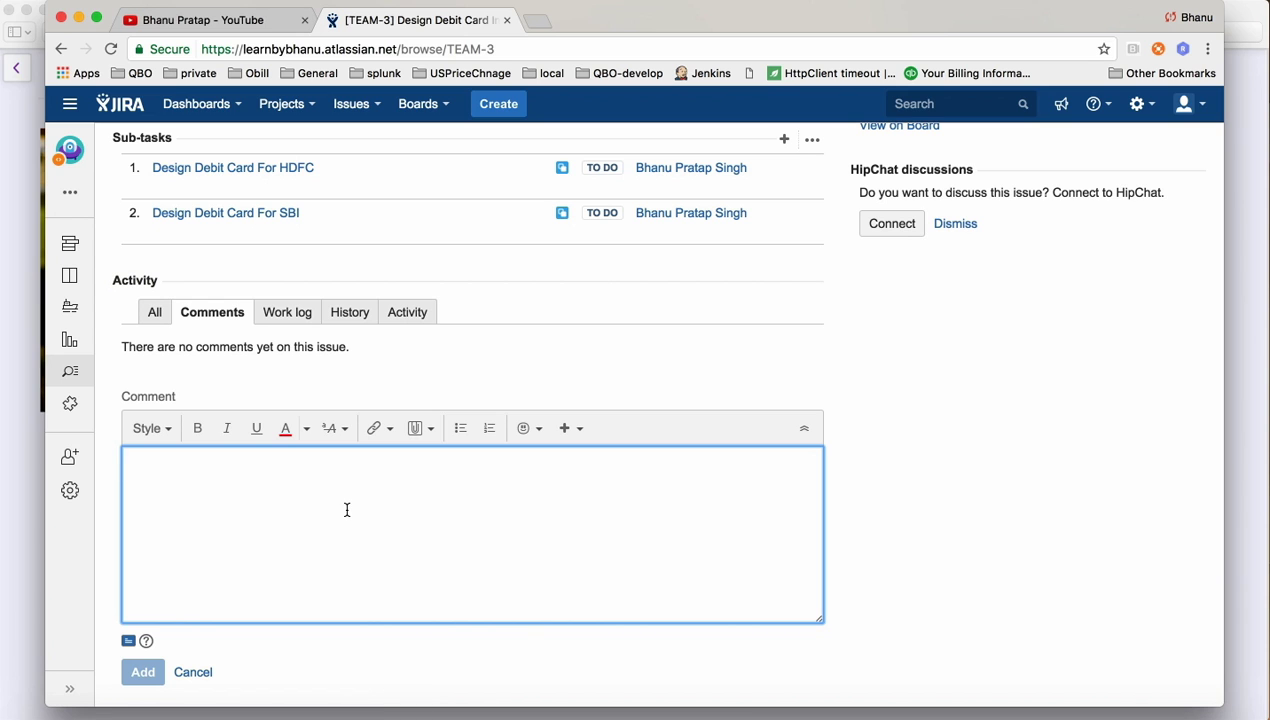
pyautogui.write('I am working on This Task')
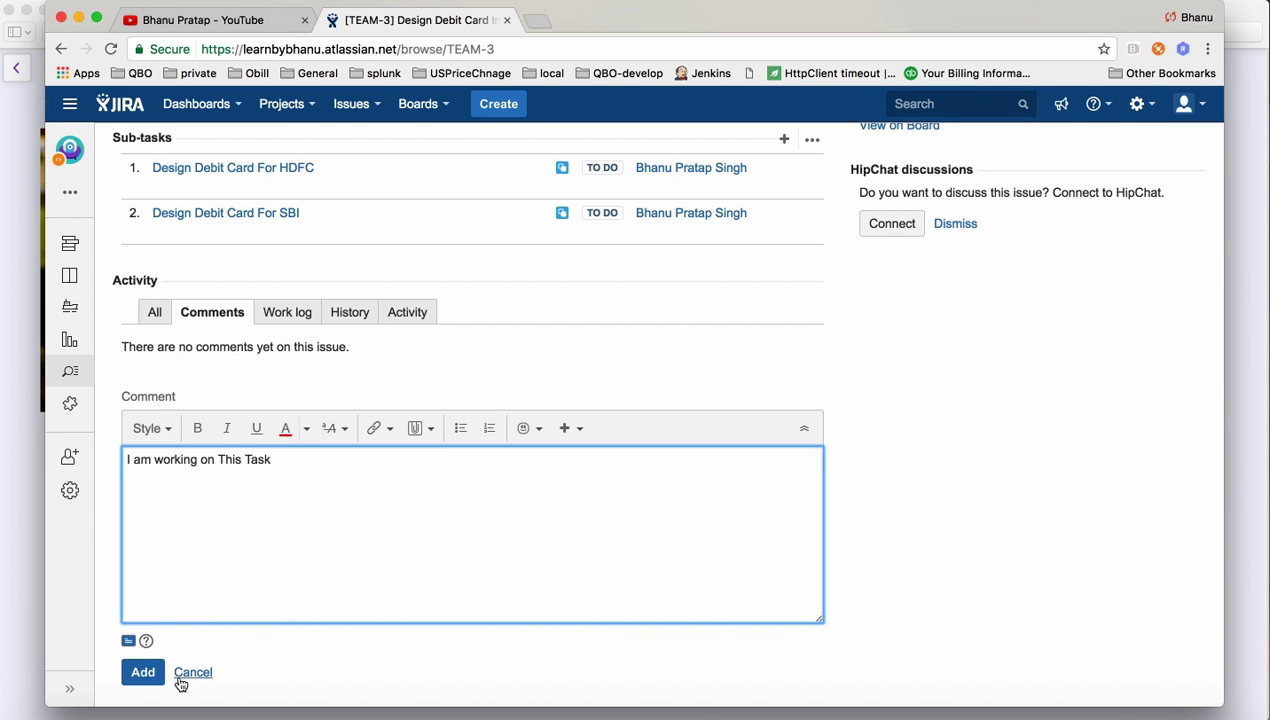
pyautogui.click(143, 672)
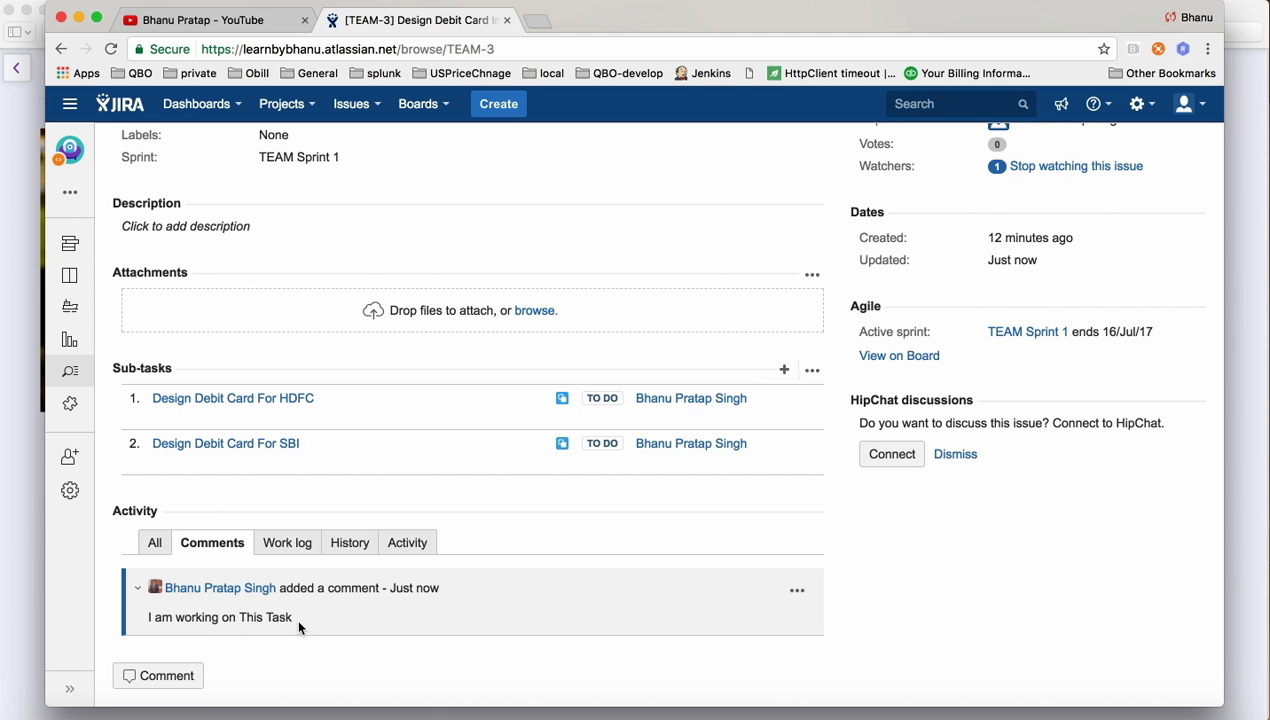
# Add a second comment, "I am done with coding path", to the Design Debit Card Integration issue
pyautogui.click(158, 675)
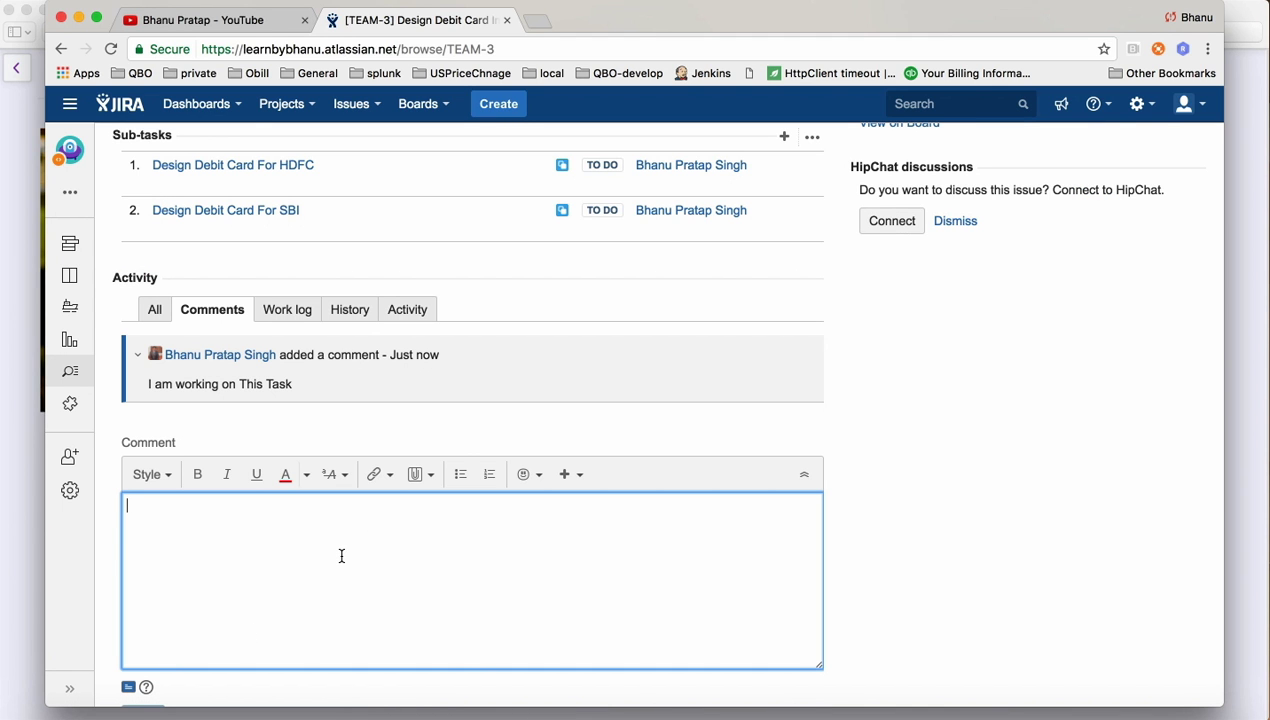
pyautogui.write('I am done with coeading')
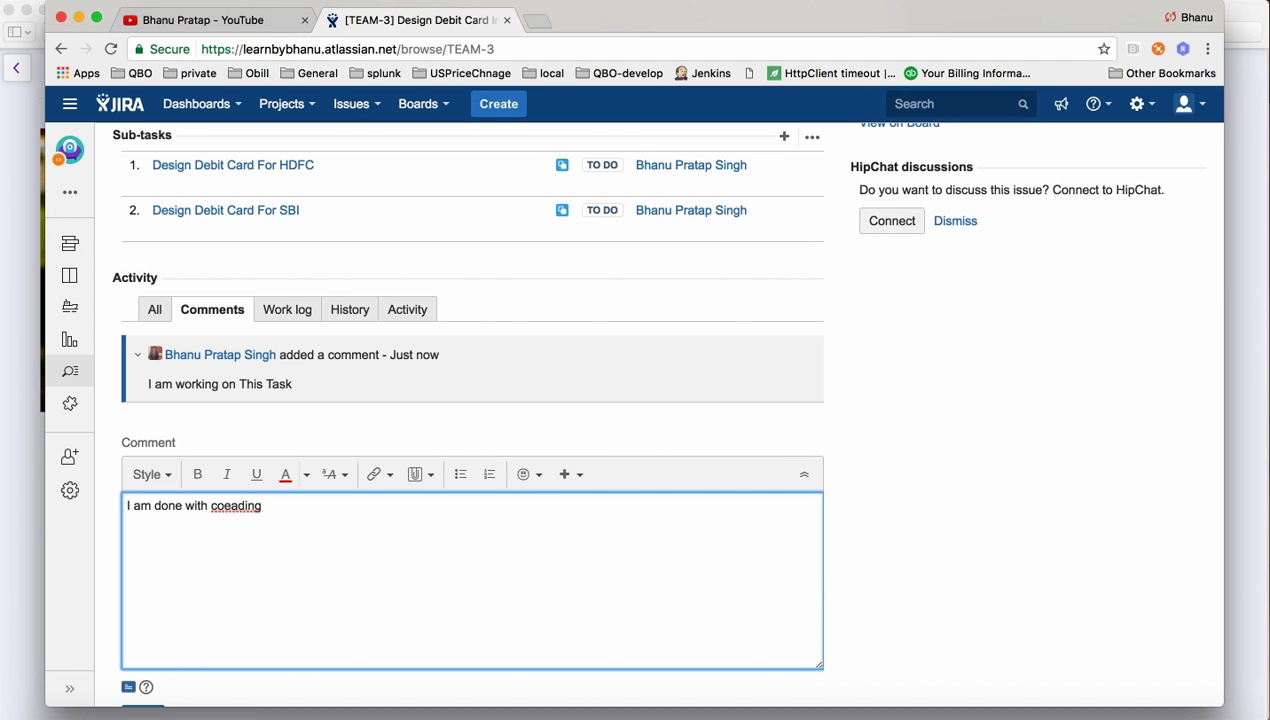
pyautogui.press('BackSpace')
pyautogui.press('BackSpace')
pyautogui.press('BackSpace')
pyautogui.write('ading pa')
pyautogui.click(231, 507)
pyautogui.press('BackSpace')
pyautogui.scroll(-1, 250, 600)
pyautogui.click(140, 672)
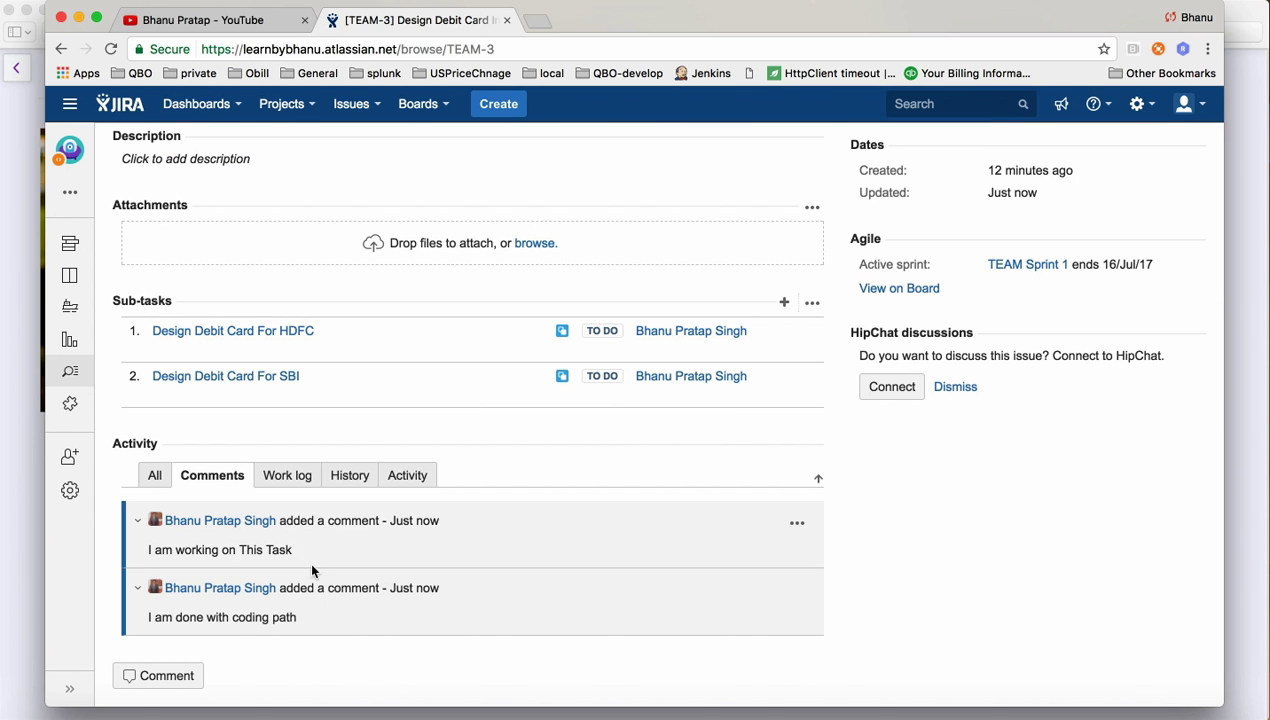
# Examine the issue's details, watchers, attachments, sub-tasks and posted comments
pyautogui.scroll(5, 754, 390)
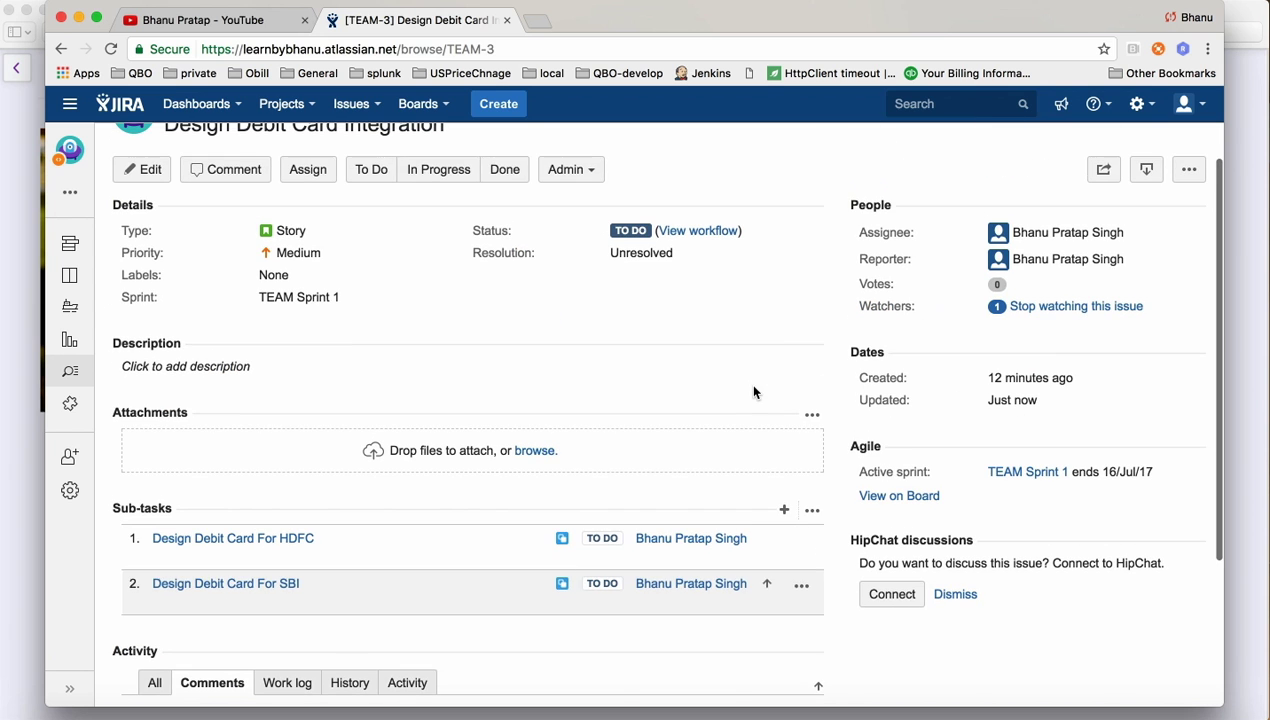
pyautogui.scroll(-5, 754, 390)
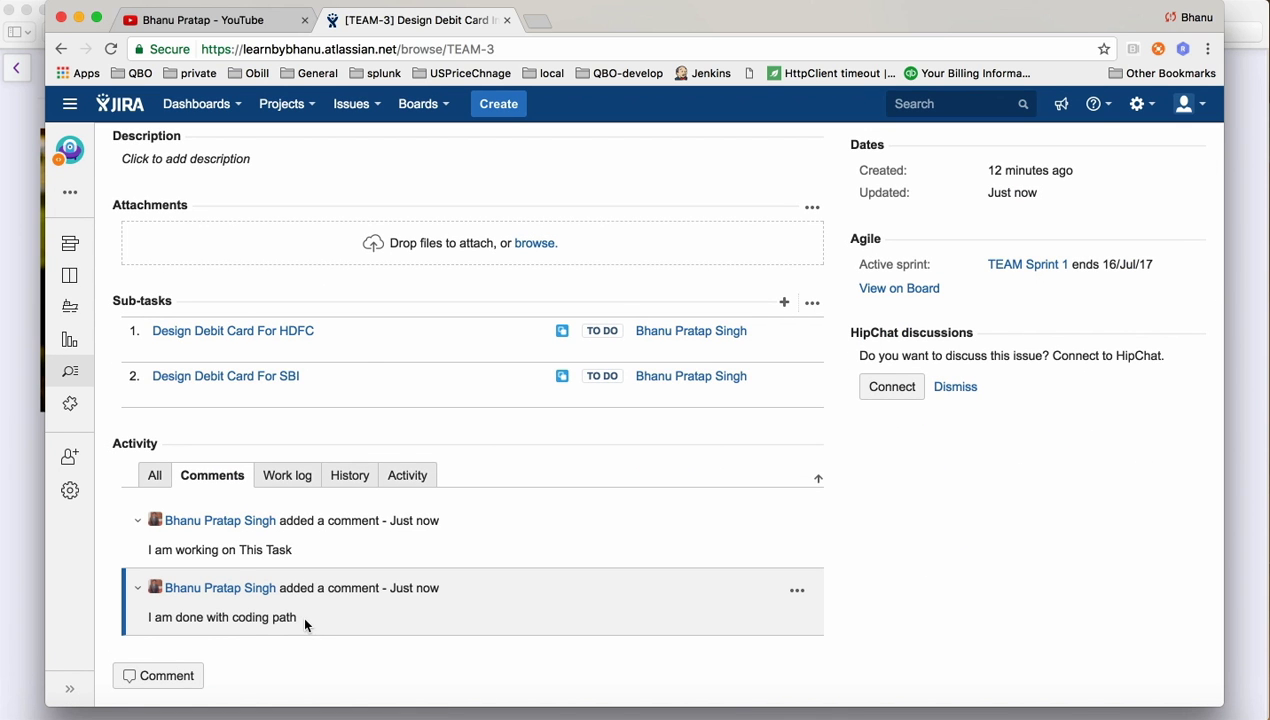
pyautogui.scroll(6, 816, 486)
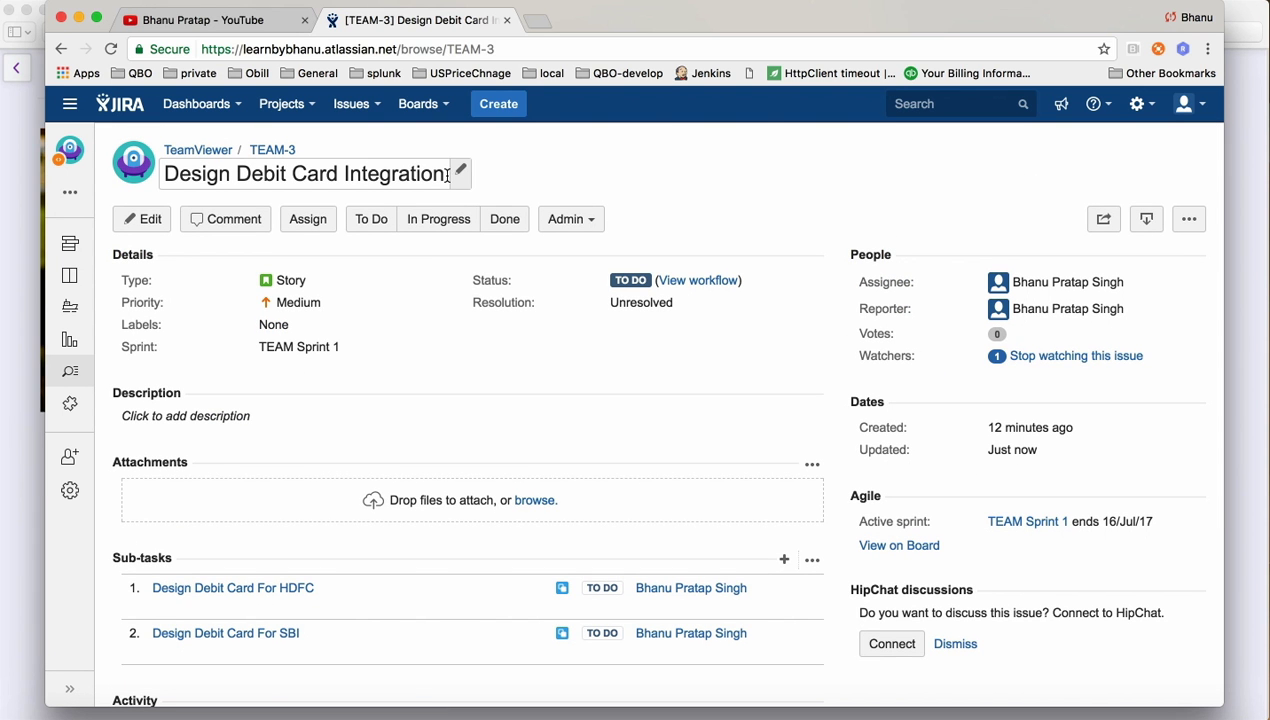
pyautogui.click(1046, 358)
pyautogui.click(1046, 358)
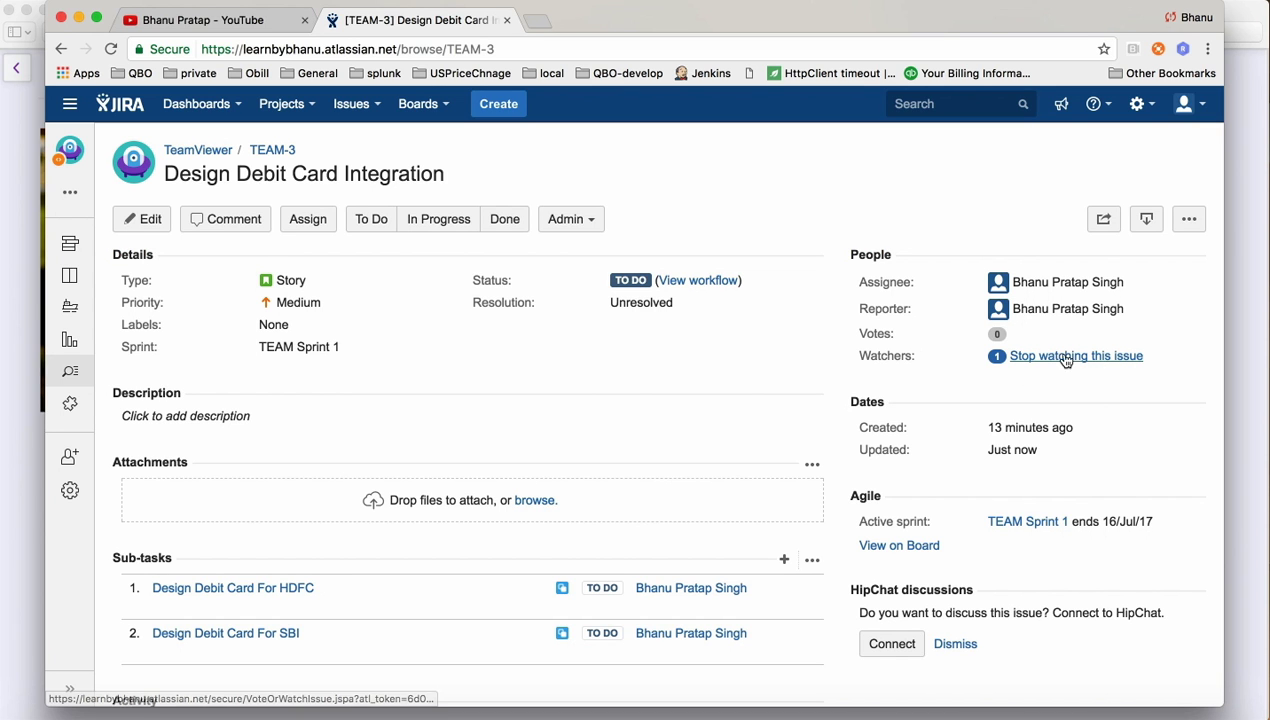
pyautogui.moveTo(909, 355); pyautogui.dragTo(839, 350)
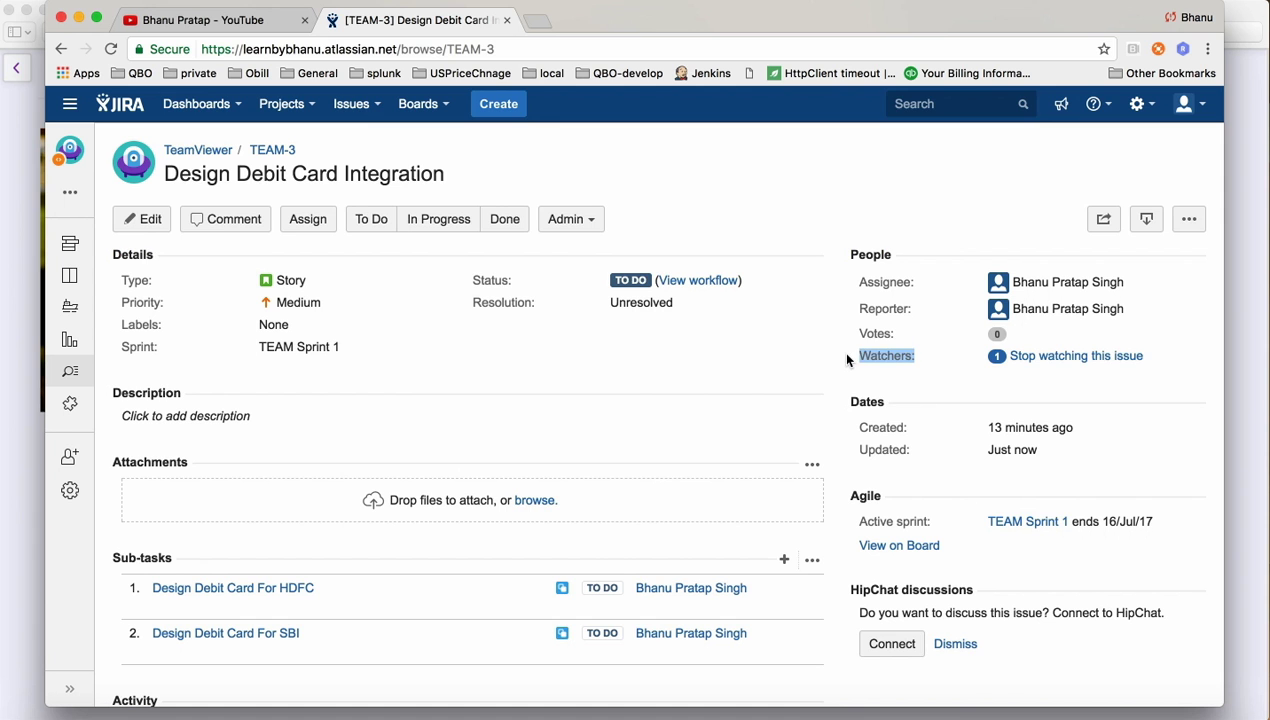
pyautogui.scroll(-5, 701, 363)
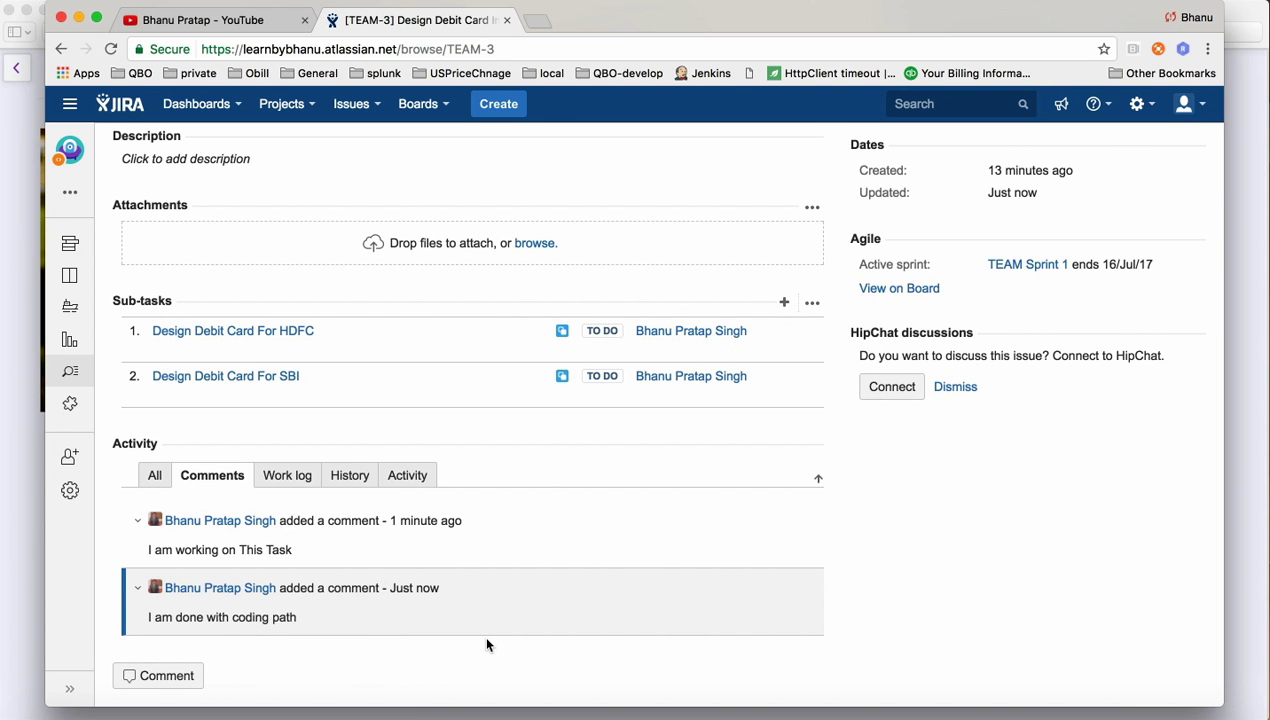
pyautogui.scroll(5, 488, 644)
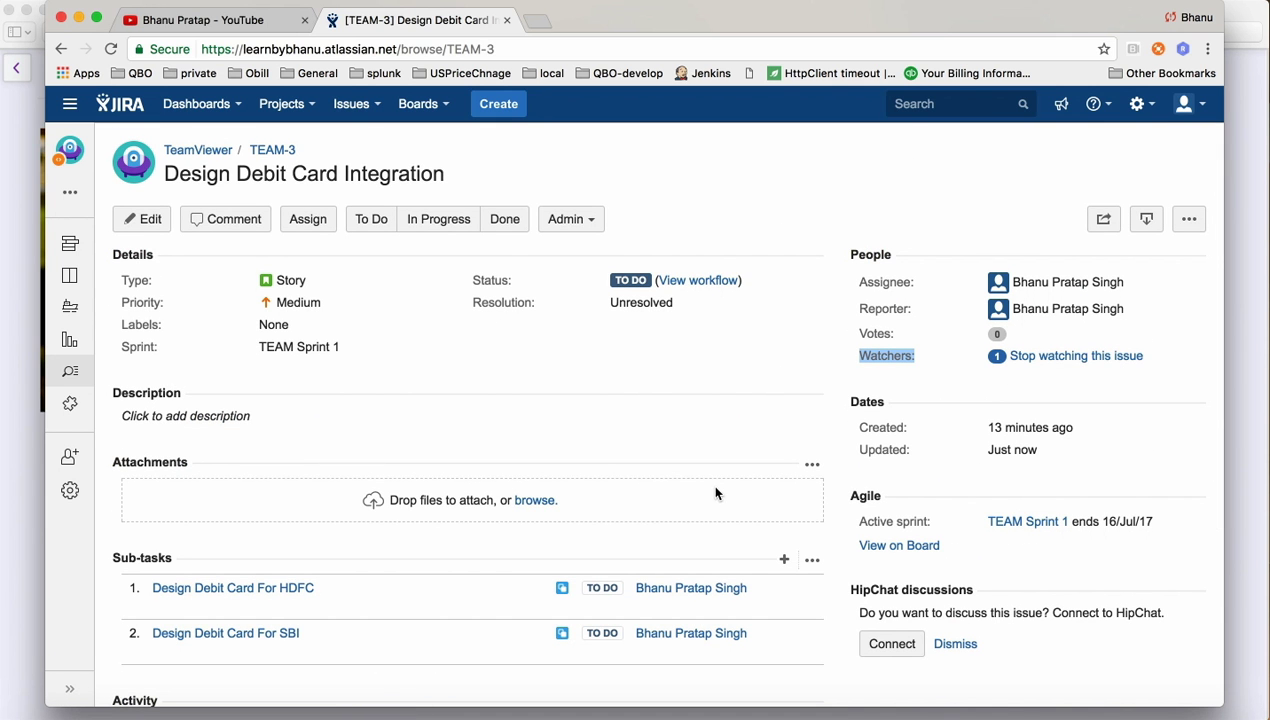
pyautogui.scroll(-3, 714, 490)
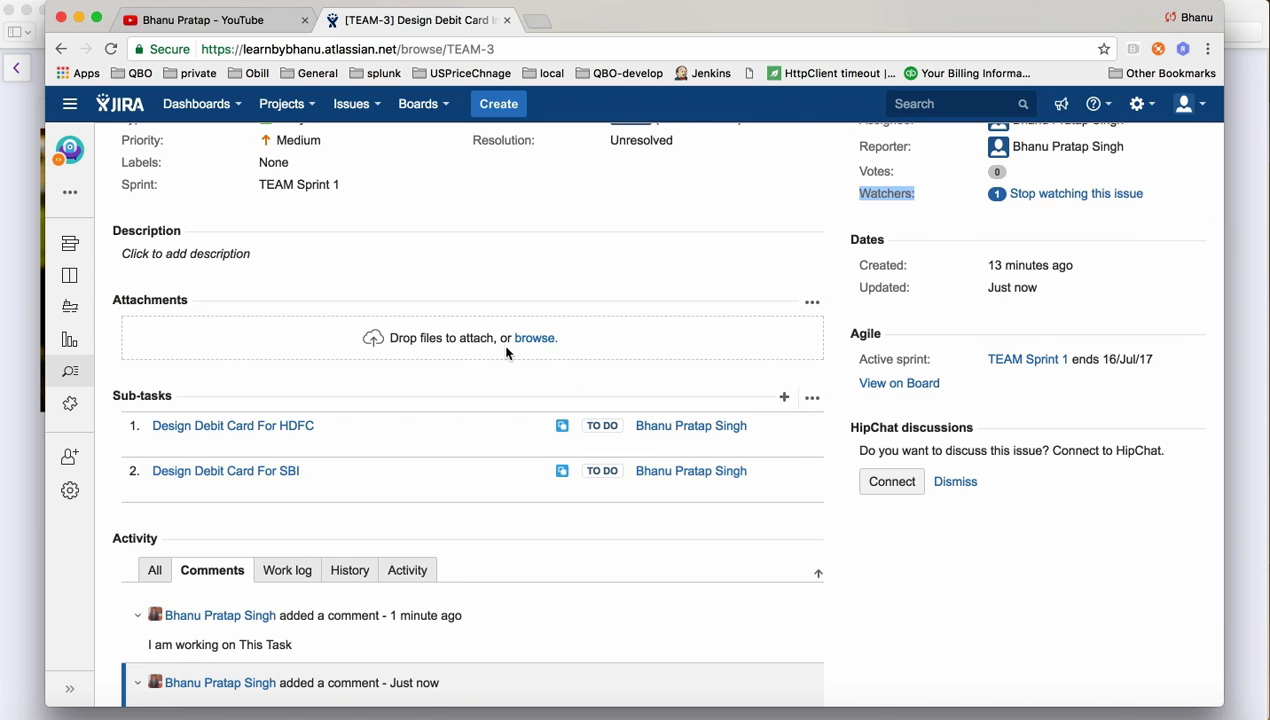
pyautogui.scroll(3, 506, 352)
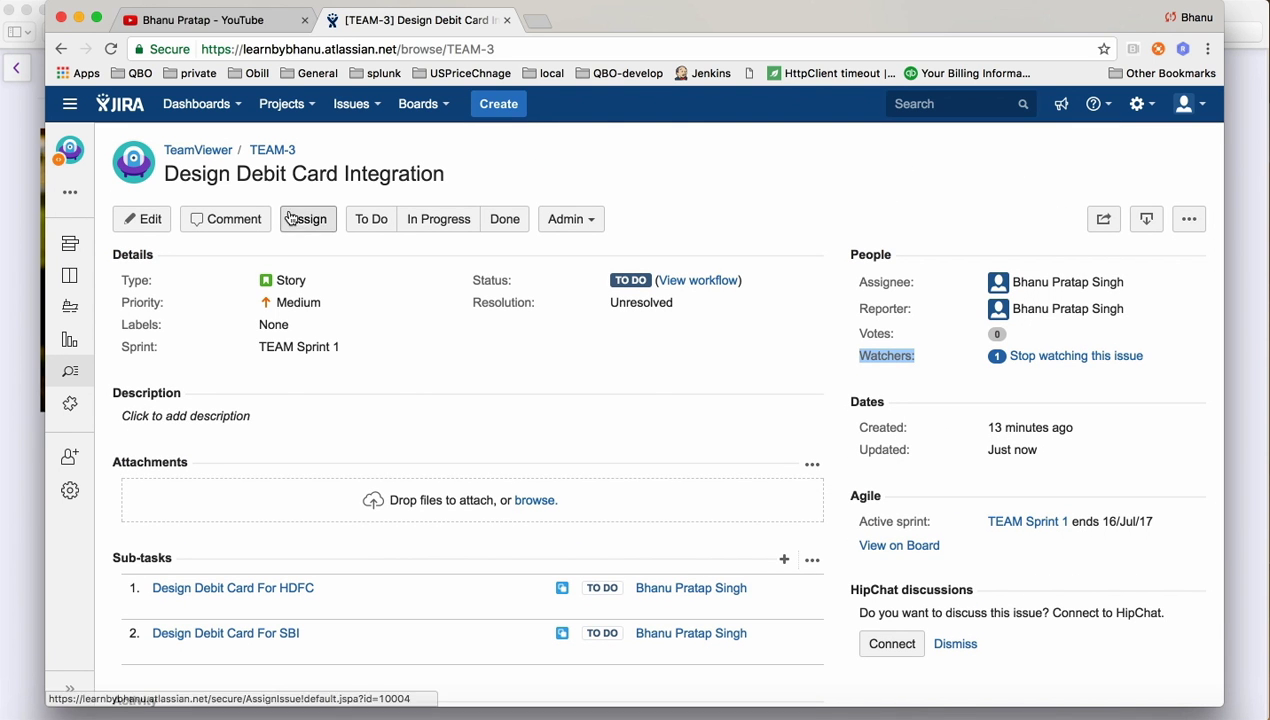
# Copy the issue's title, "Design Debit Card Integration", and save it as the issue's description
pyautogui.click(263, 416)
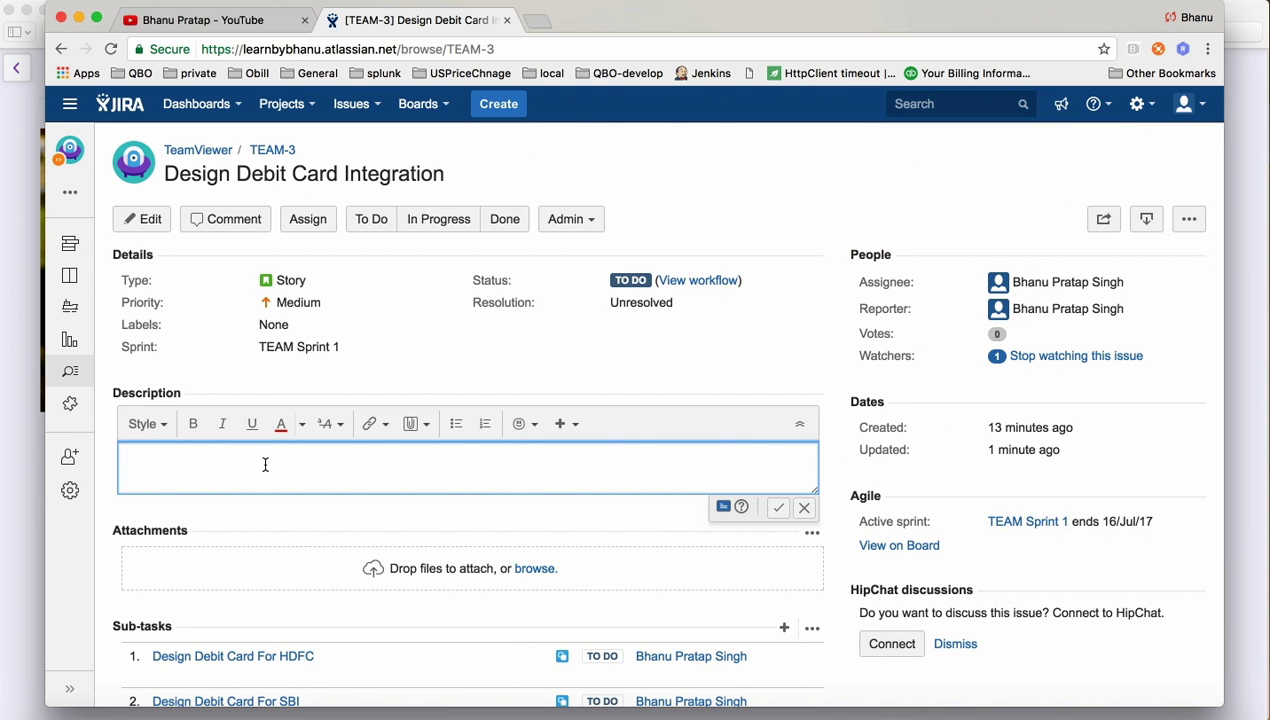
pyautogui.click(394, 162)
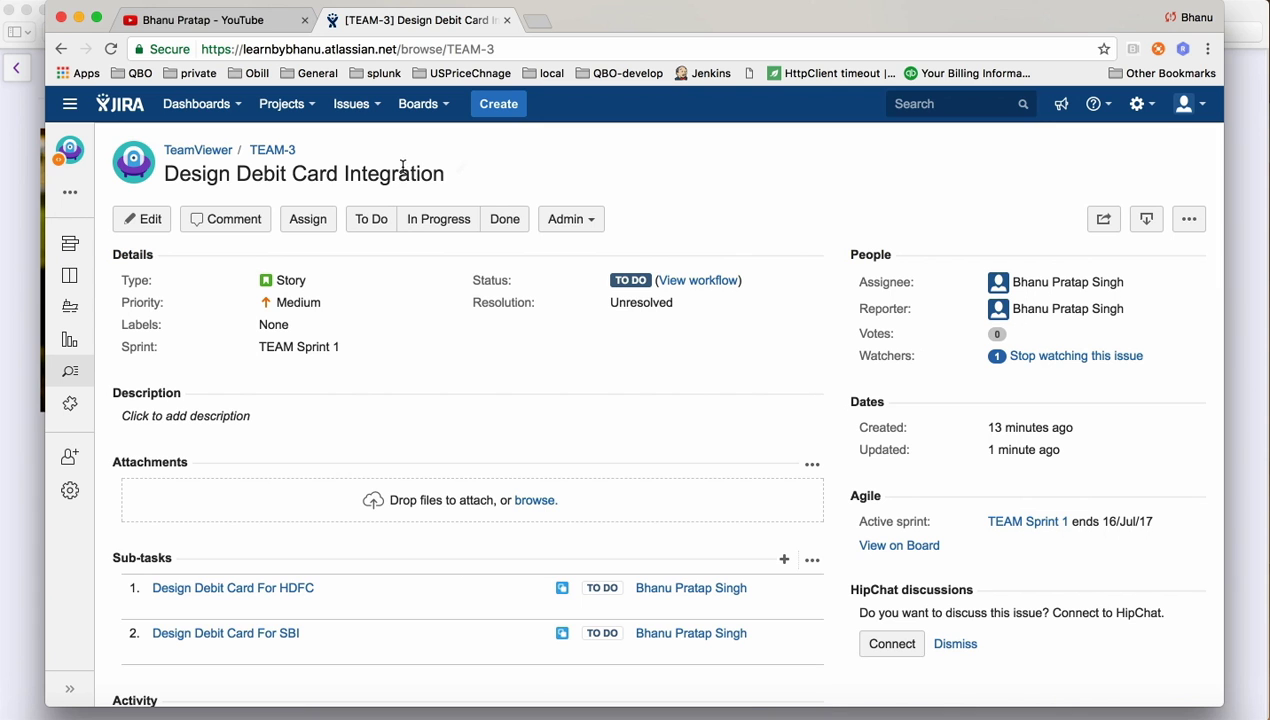
pyautogui.click(440, 175)
pyautogui.hotkey('ctrl', 'c')
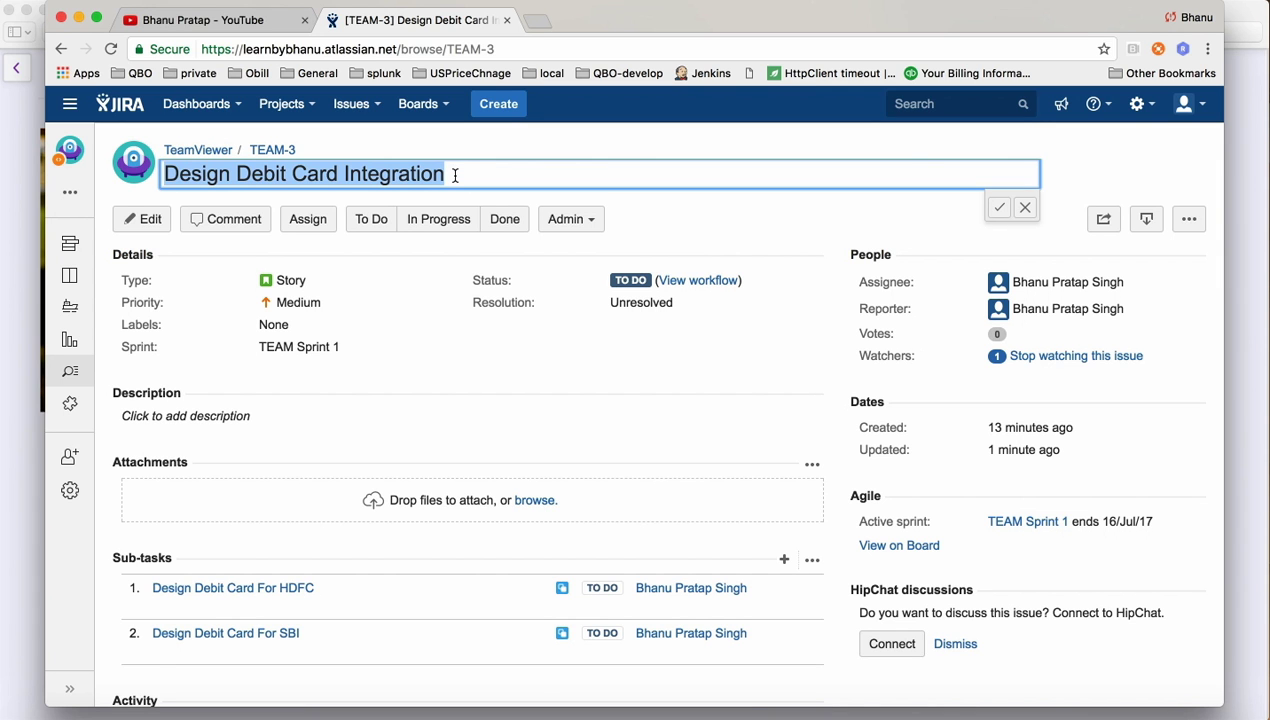
pyautogui.click(998, 208)
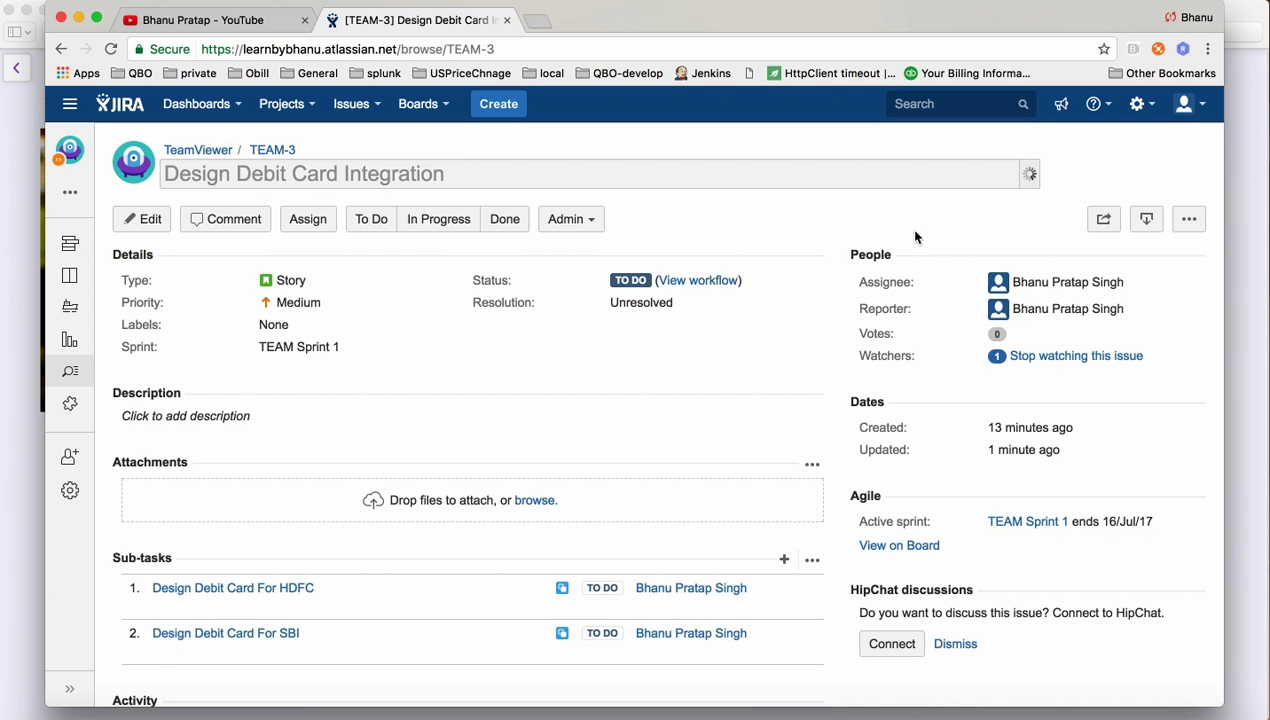
pyautogui.click(209, 415)
pyautogui.hotkey('ctrl', 'v')
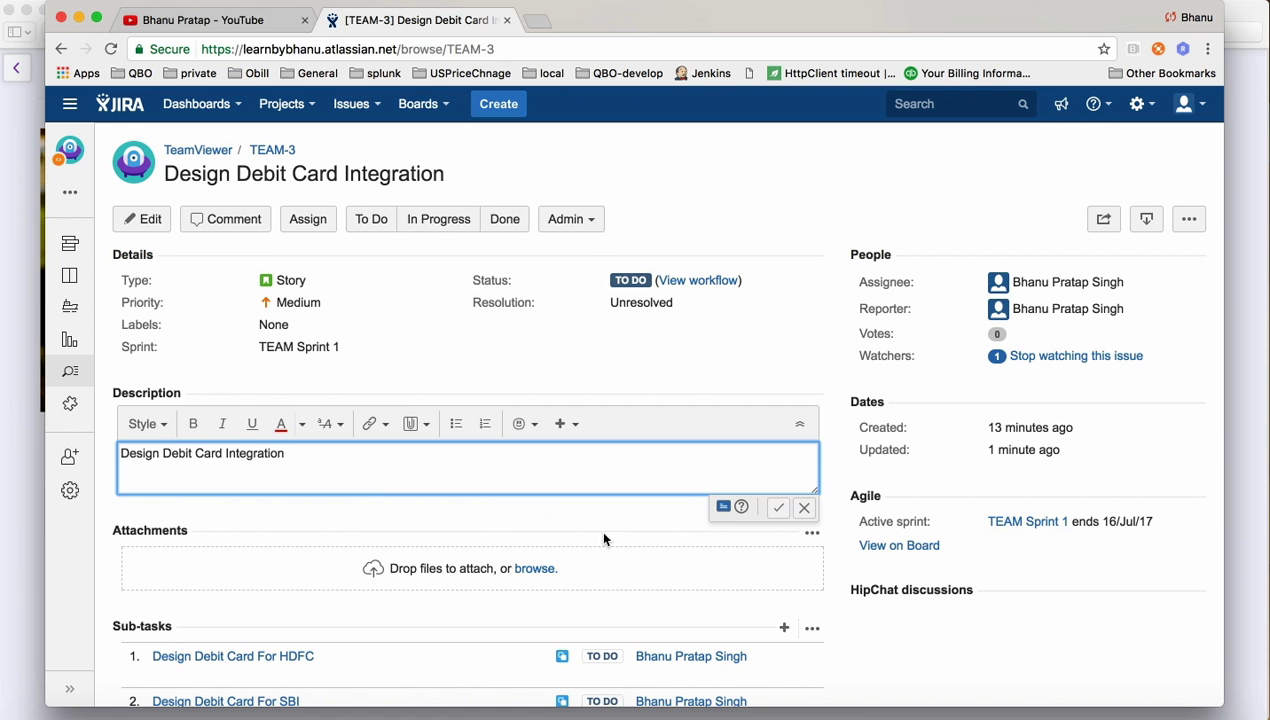
pyautogui.click(779, 510)
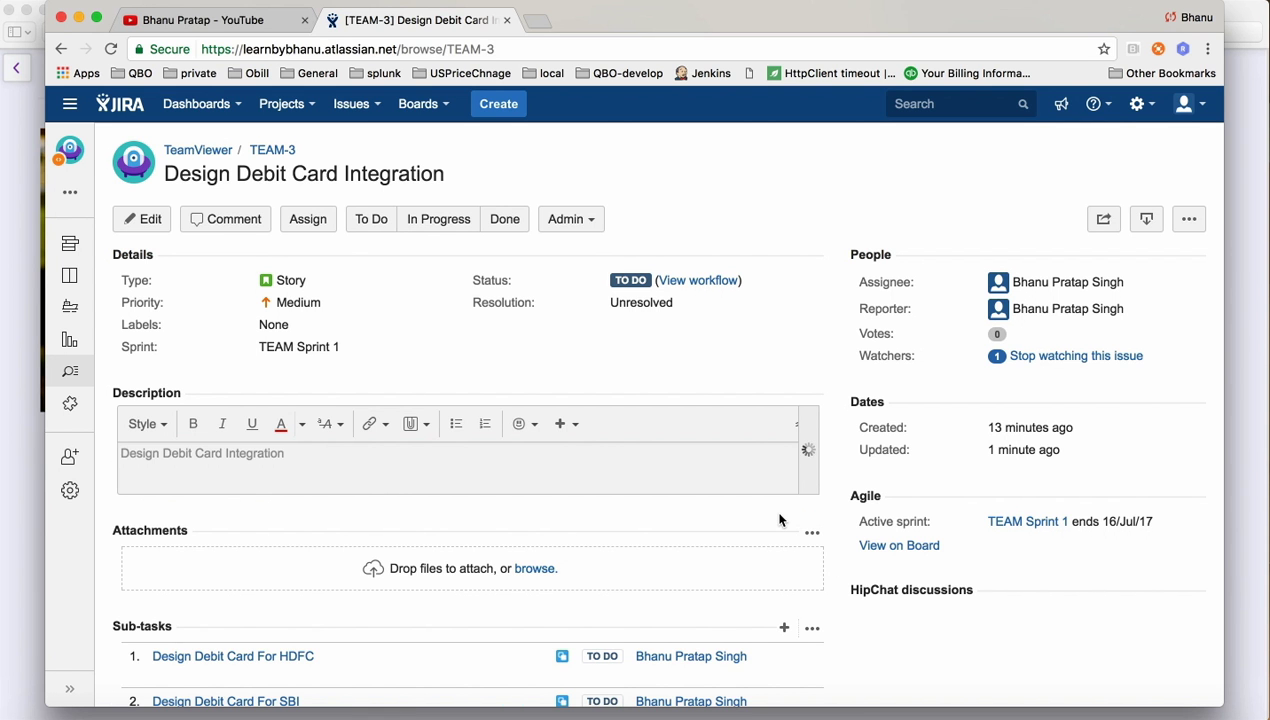
# Move the Design Debit Card Integration issue from To Do to In Progress
pyautogui.scroll(-2, 533, 412)
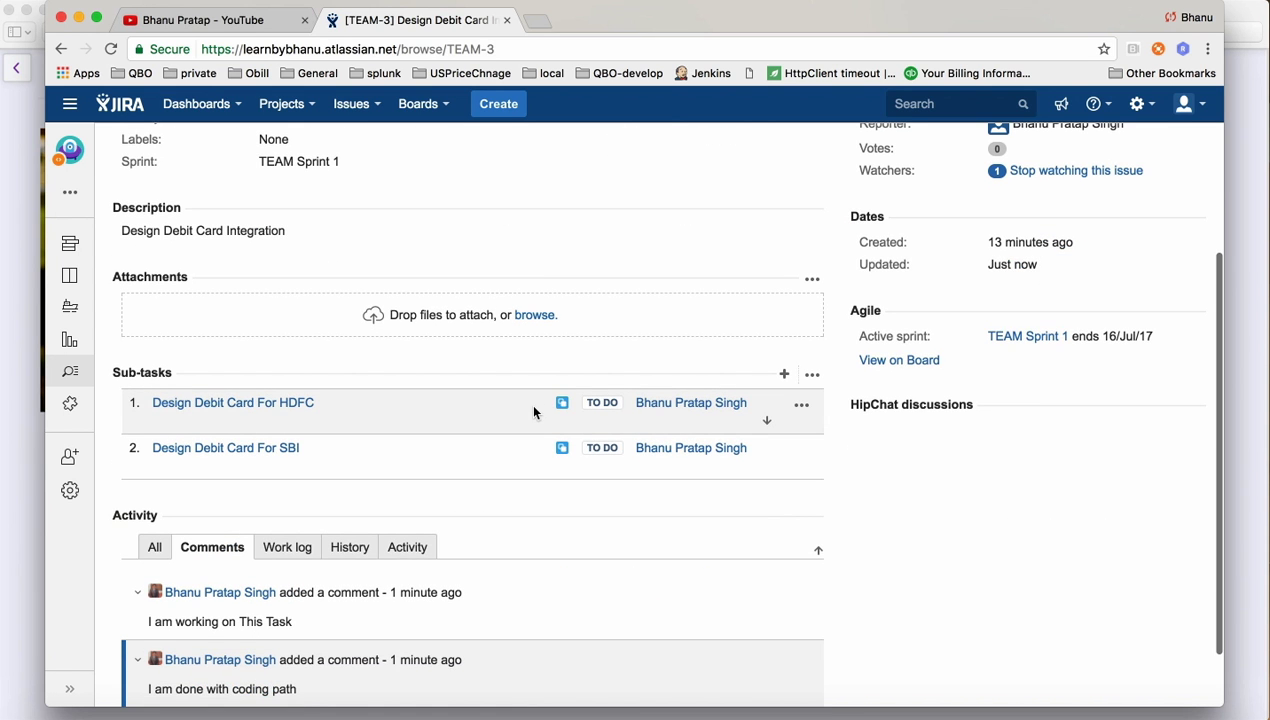
pyautogui.scroll(5, 533, 412)
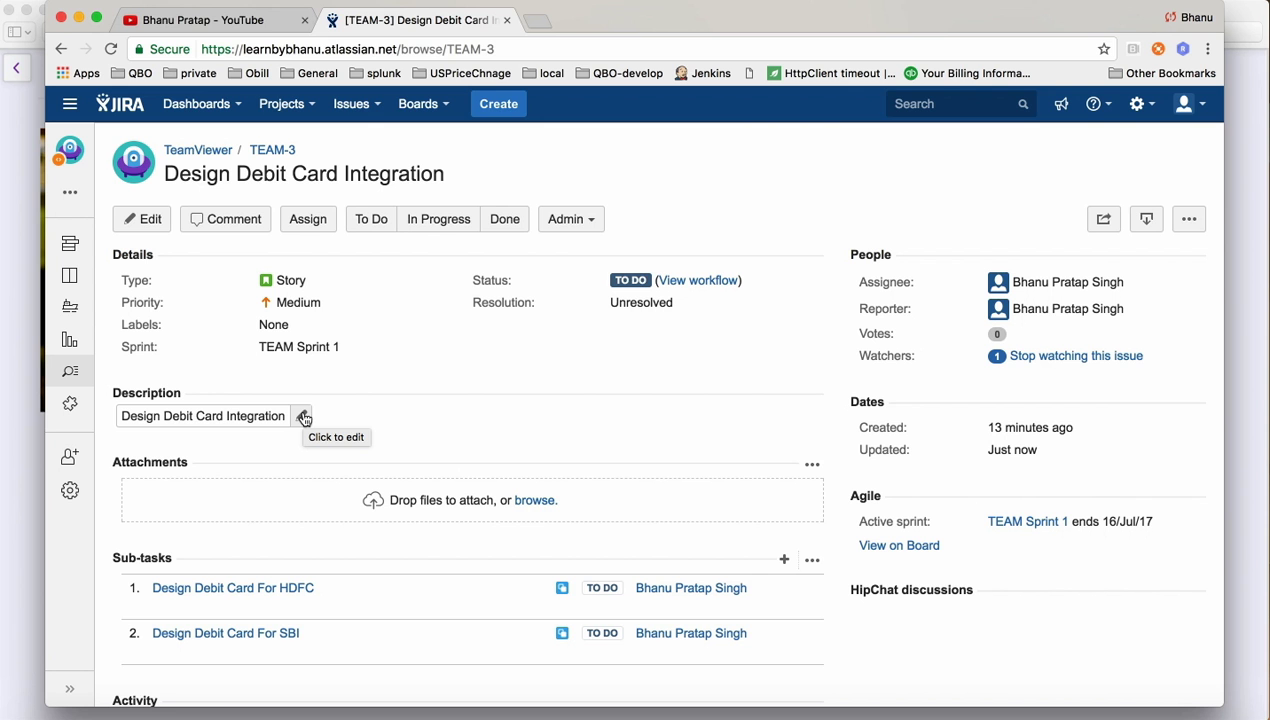
pyautogui.scroll(-5, 304, 419)
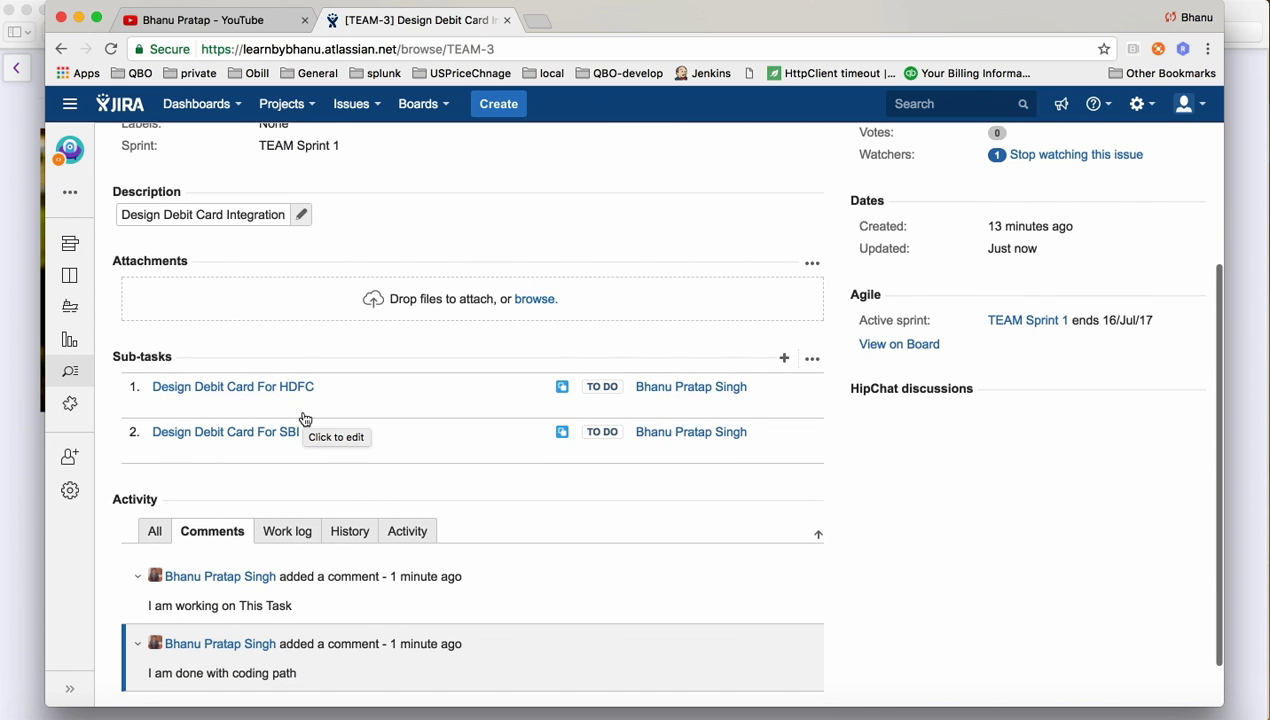
pyautogui.scroll(-1, 476, 451)
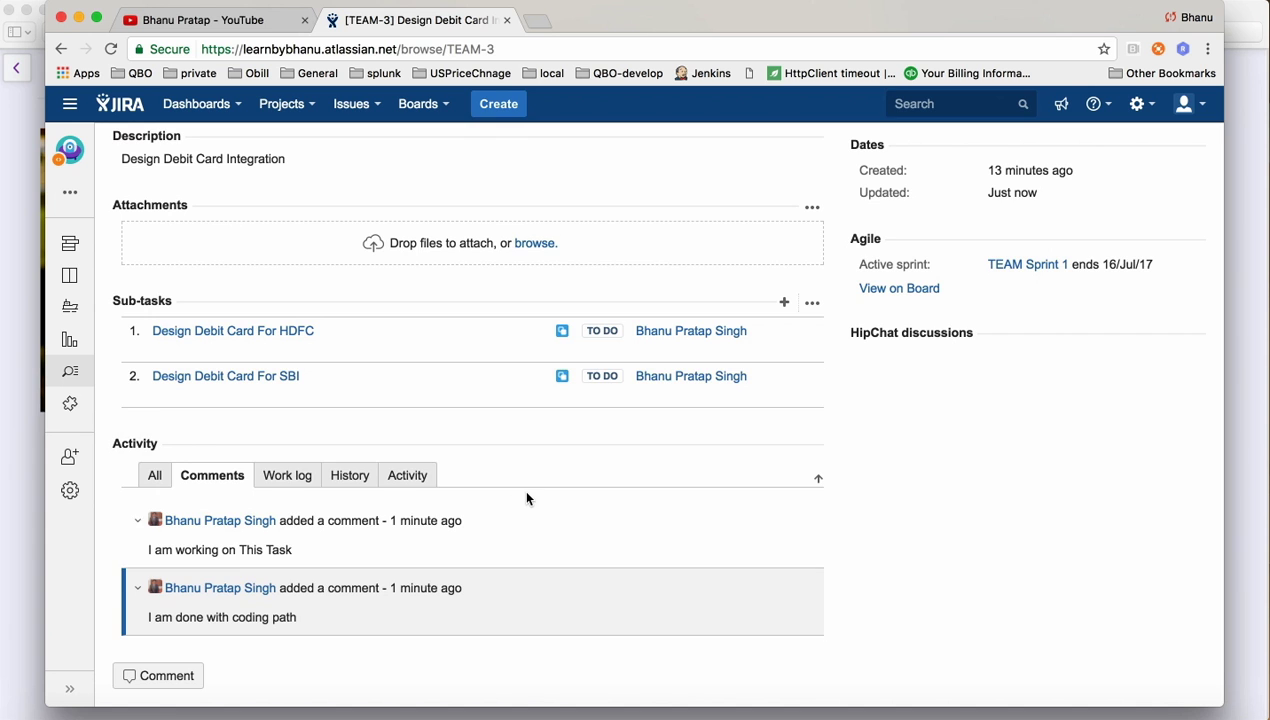
pyautogui.scroll(6, 527, 498)
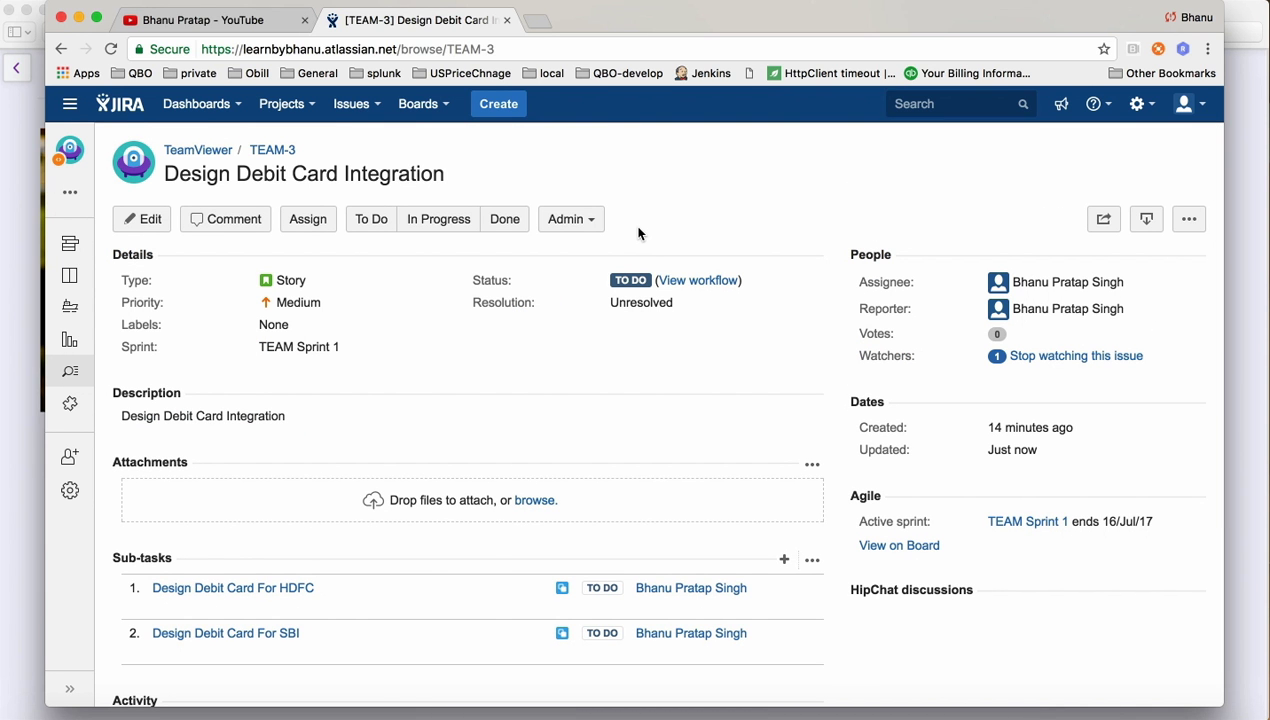
pyautogui.click(443, 226)
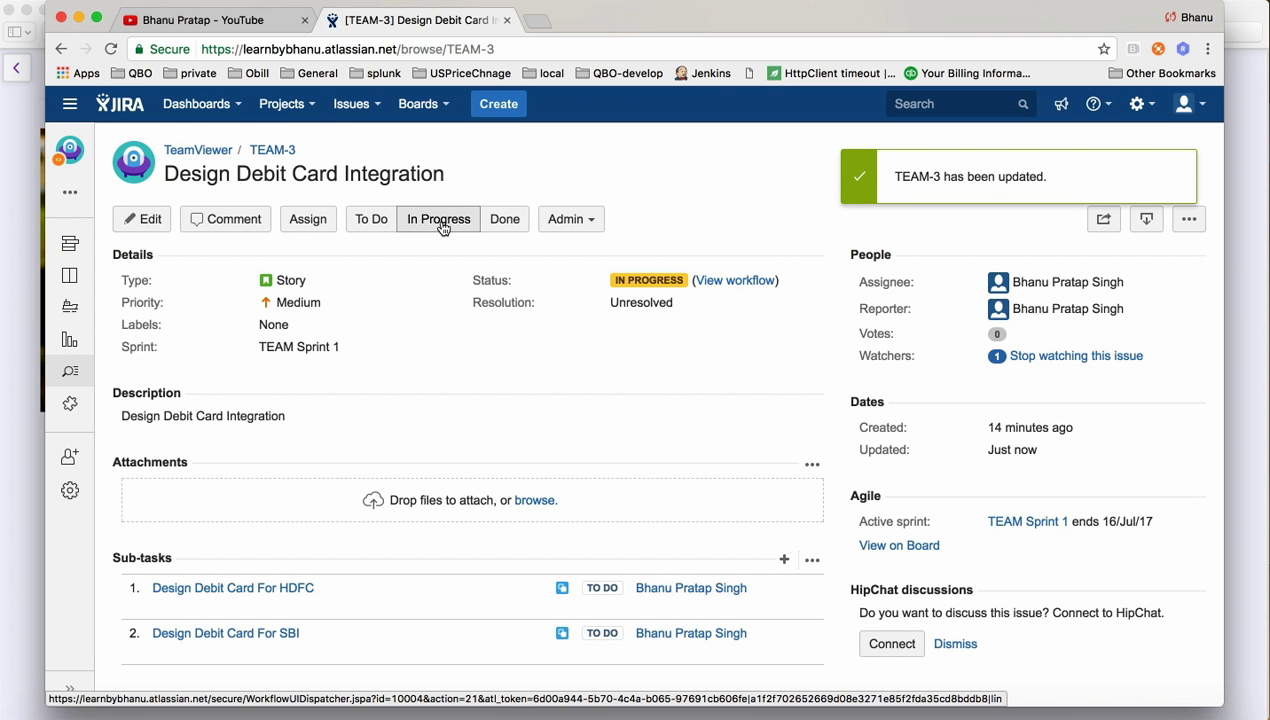
pyautogui.moveTo(614, 287)
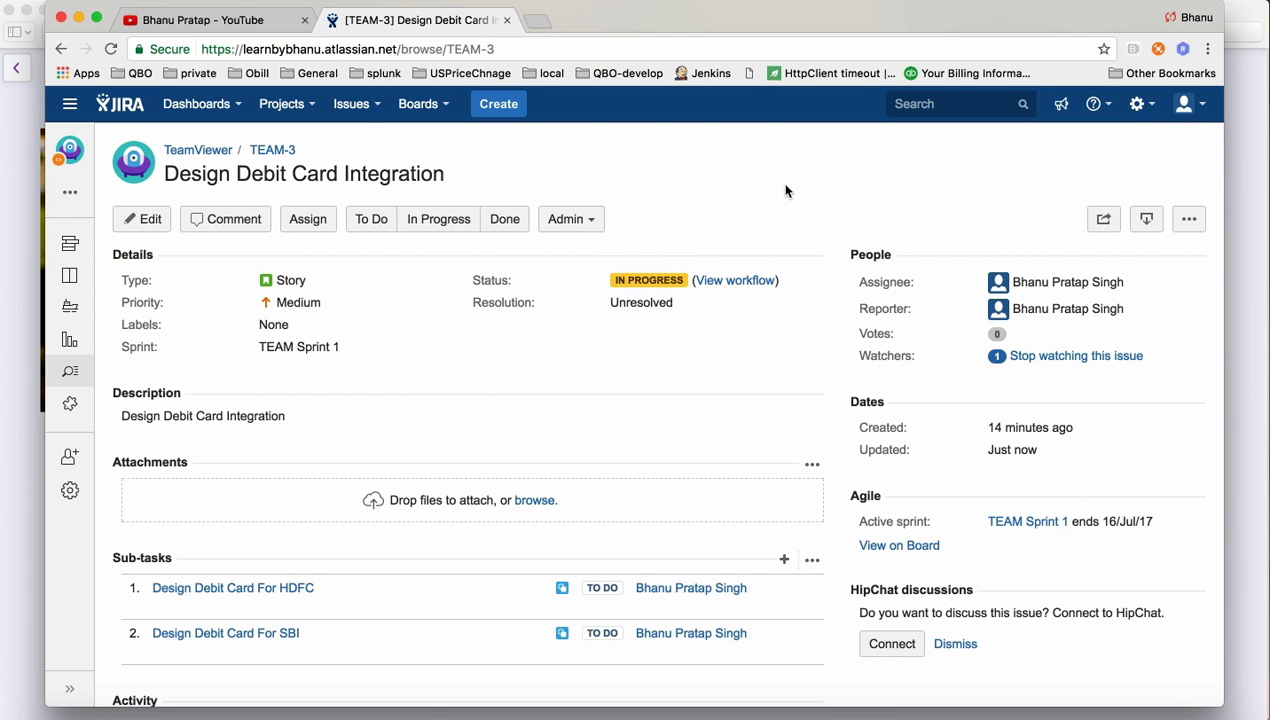
# Mark Design Debit Card Integration as Done and check the status of its sub-task Design Debit Card For HDFC
pyautogui.scroll(-1, 786, 191)
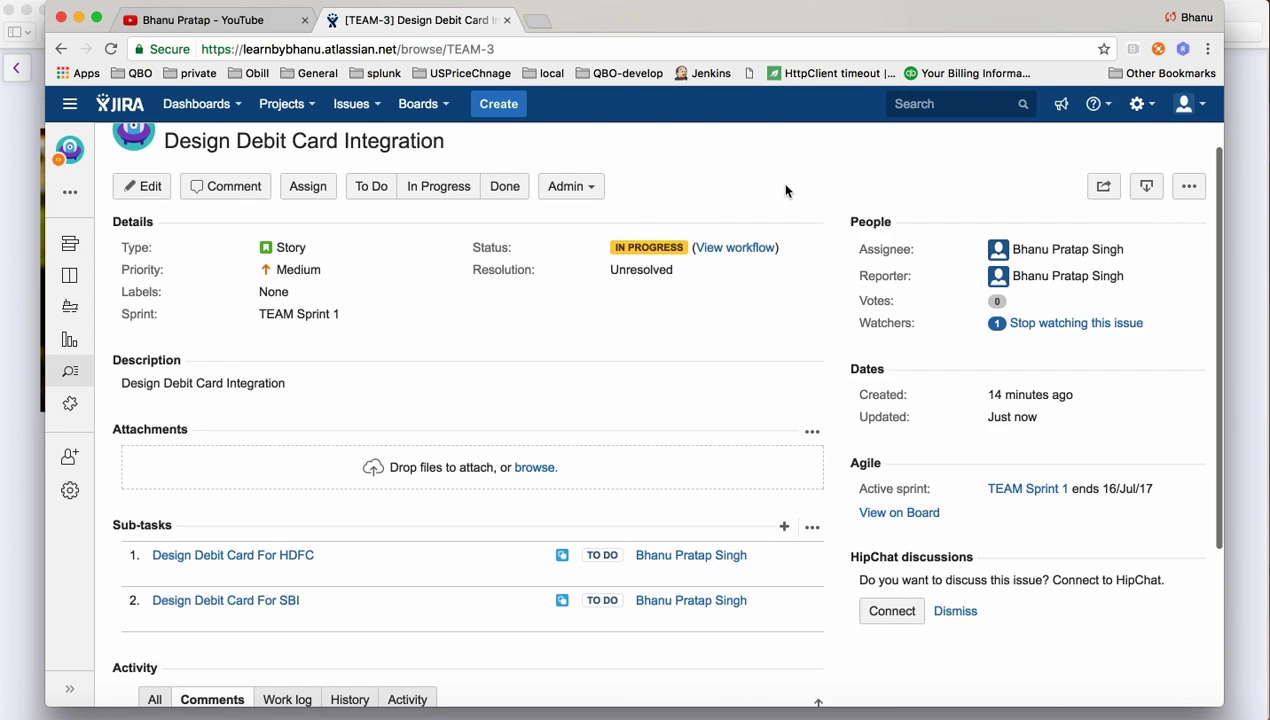
pyautogui.click(505, 188)
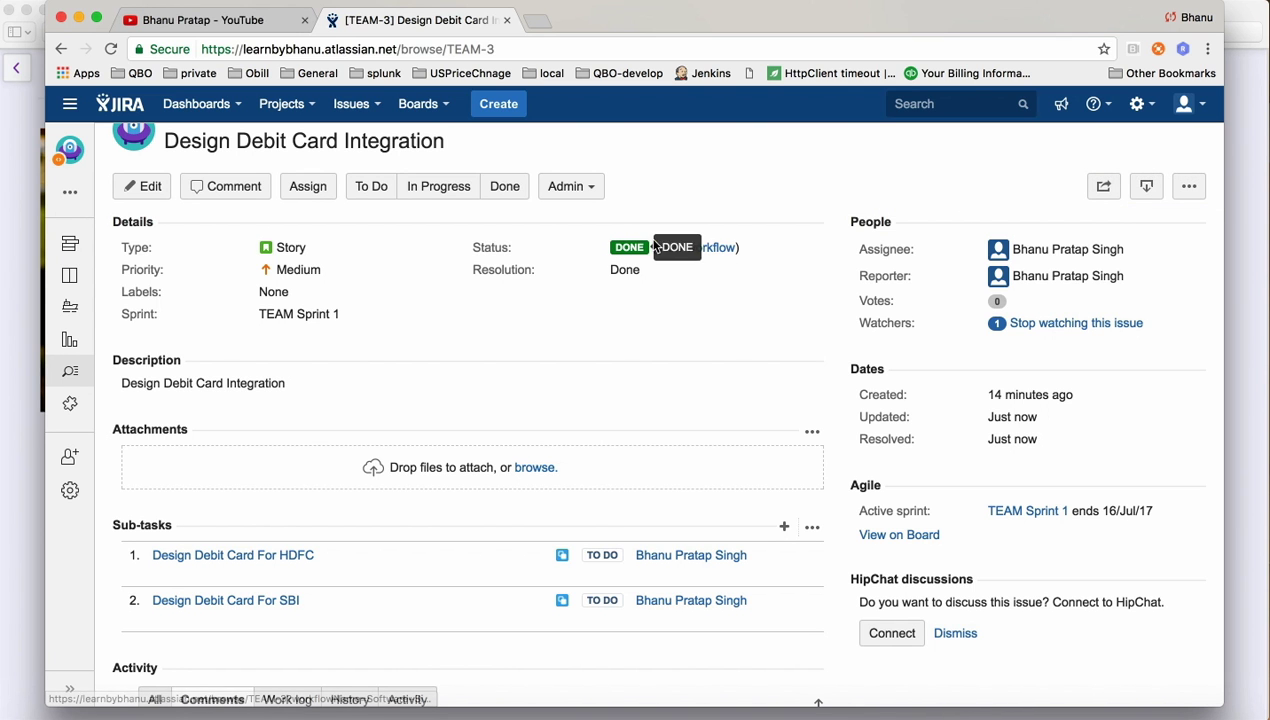
pyautogui.scroll(-5, 657, 332)
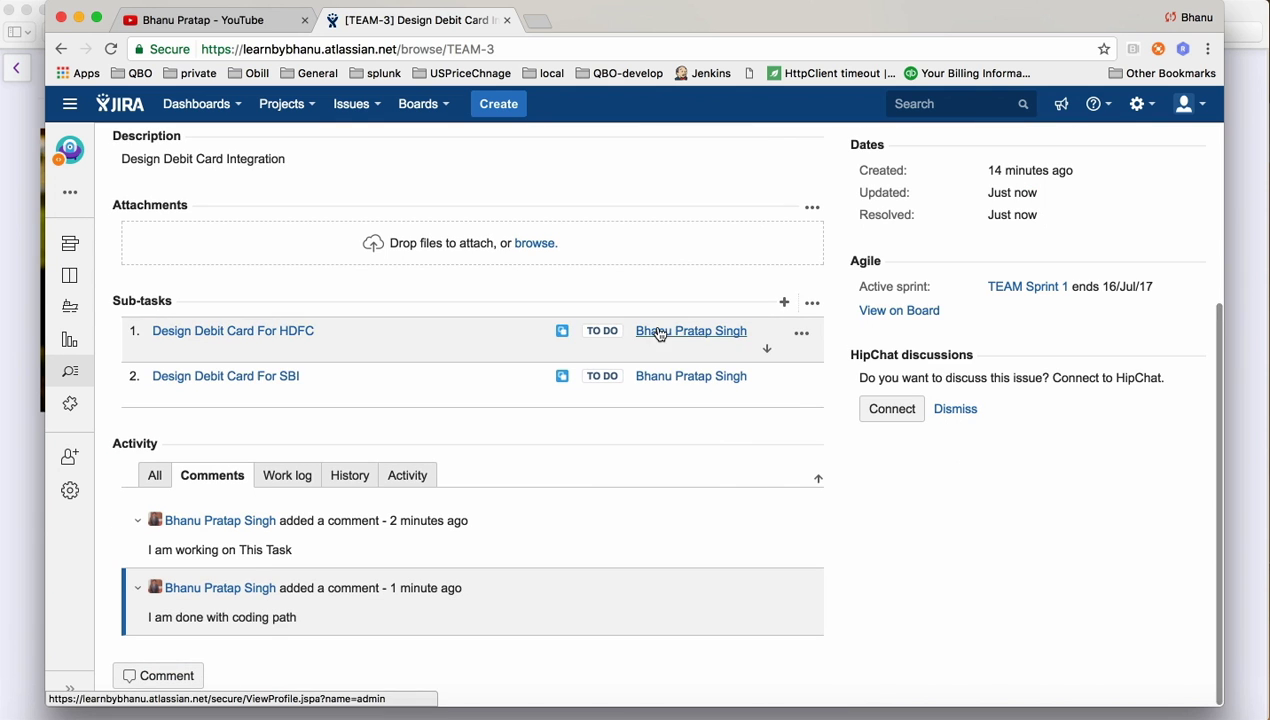
pyautogui.scroll(5, 705, 265)
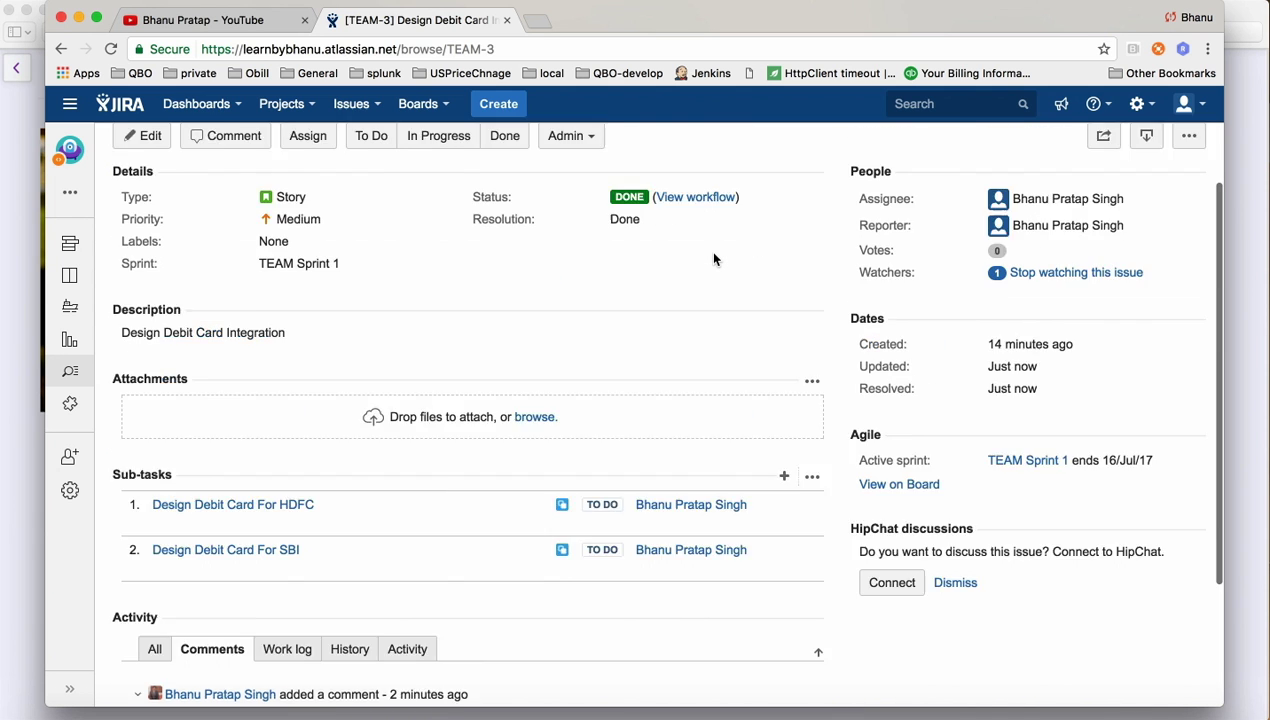
pyautogui.click(256, 578)
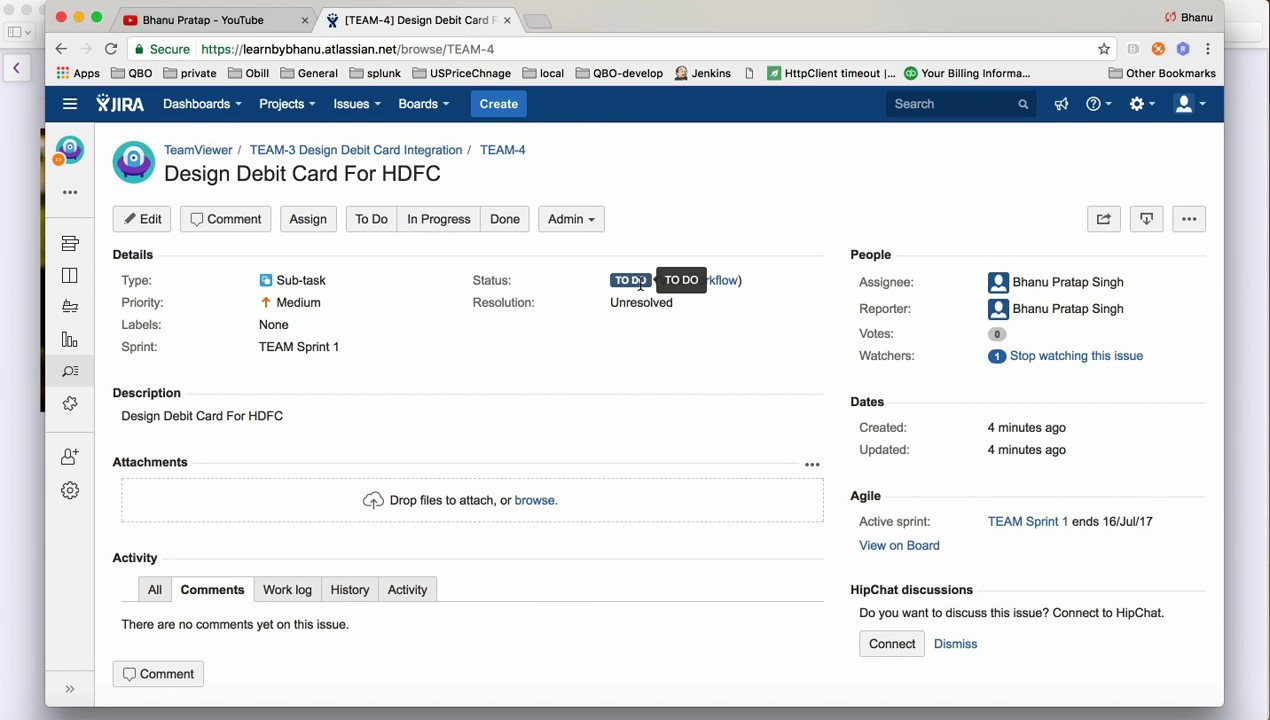
pyautogui.click(61, 48)
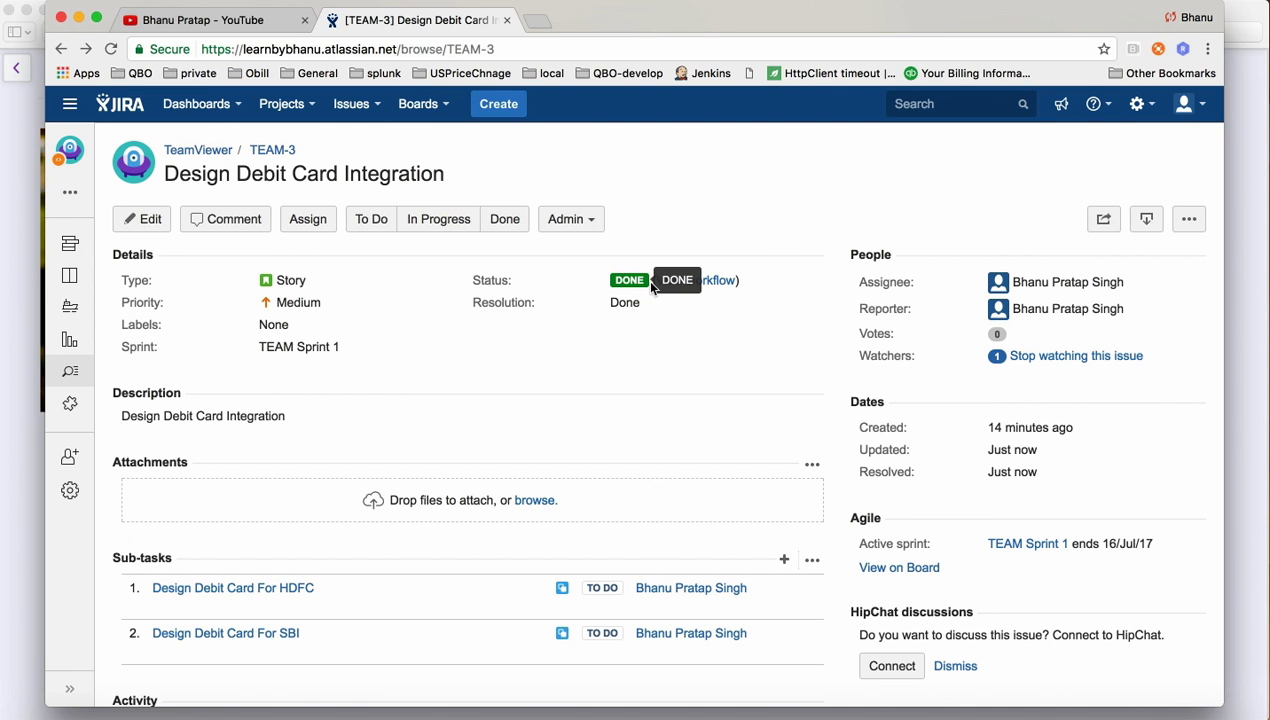
# Return Design Debit Card Integration to In Progress and set its sub-task Design Debit Card For HDFC to In Progress as well
pyautogui.click(447, 224)
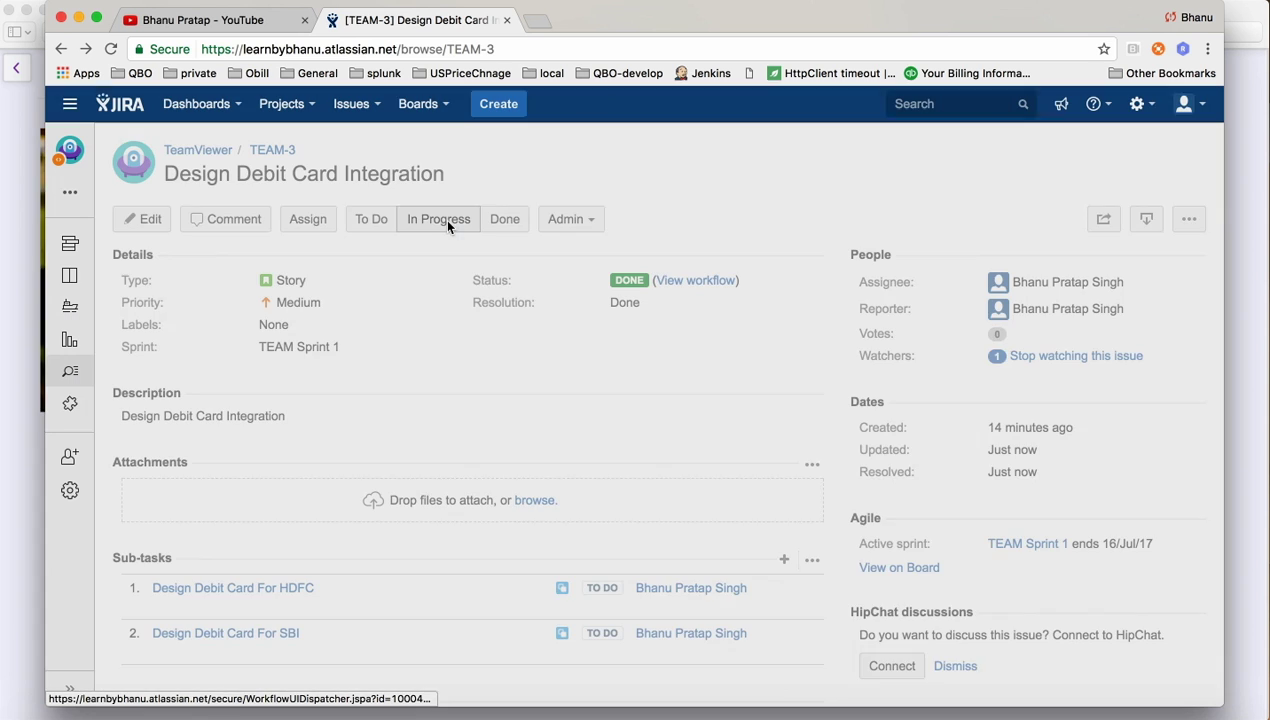
pyautogui.scroll(-1, 634, 347)
pyautogui.scroll(-4, 634, 347)
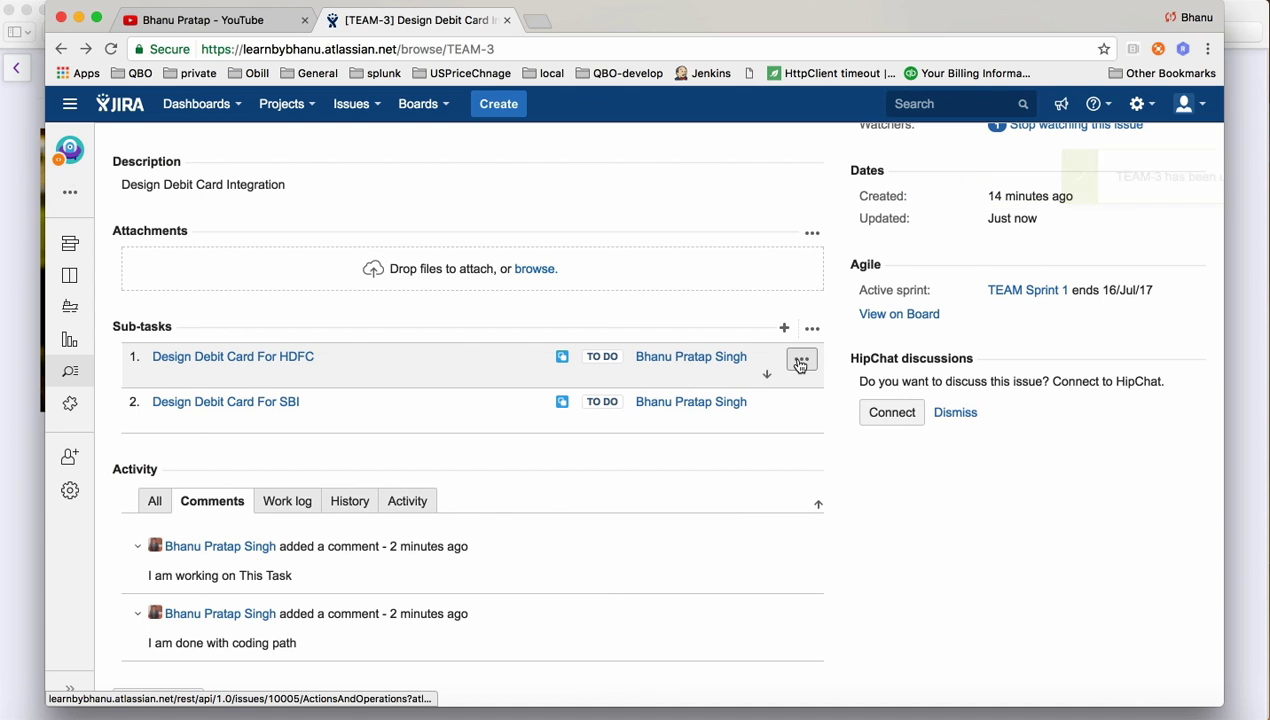
pyautogui.click(801, 362)
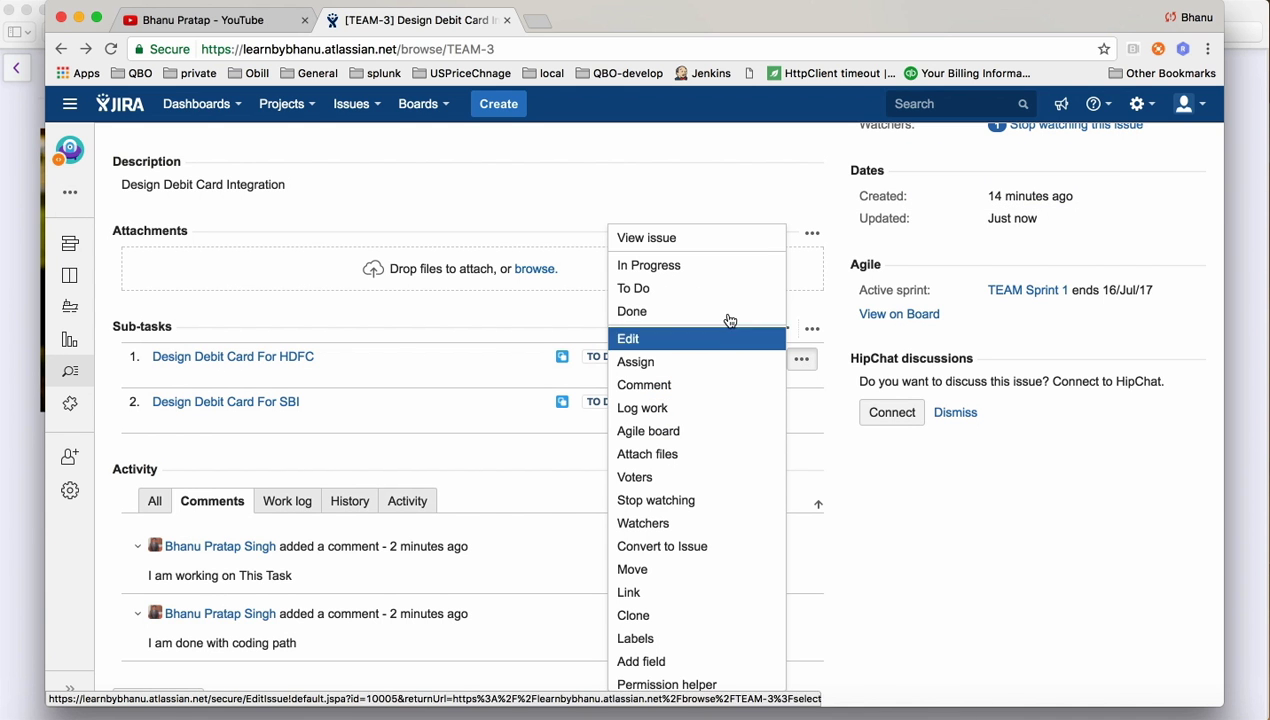
pyautogui.click(665, 265)
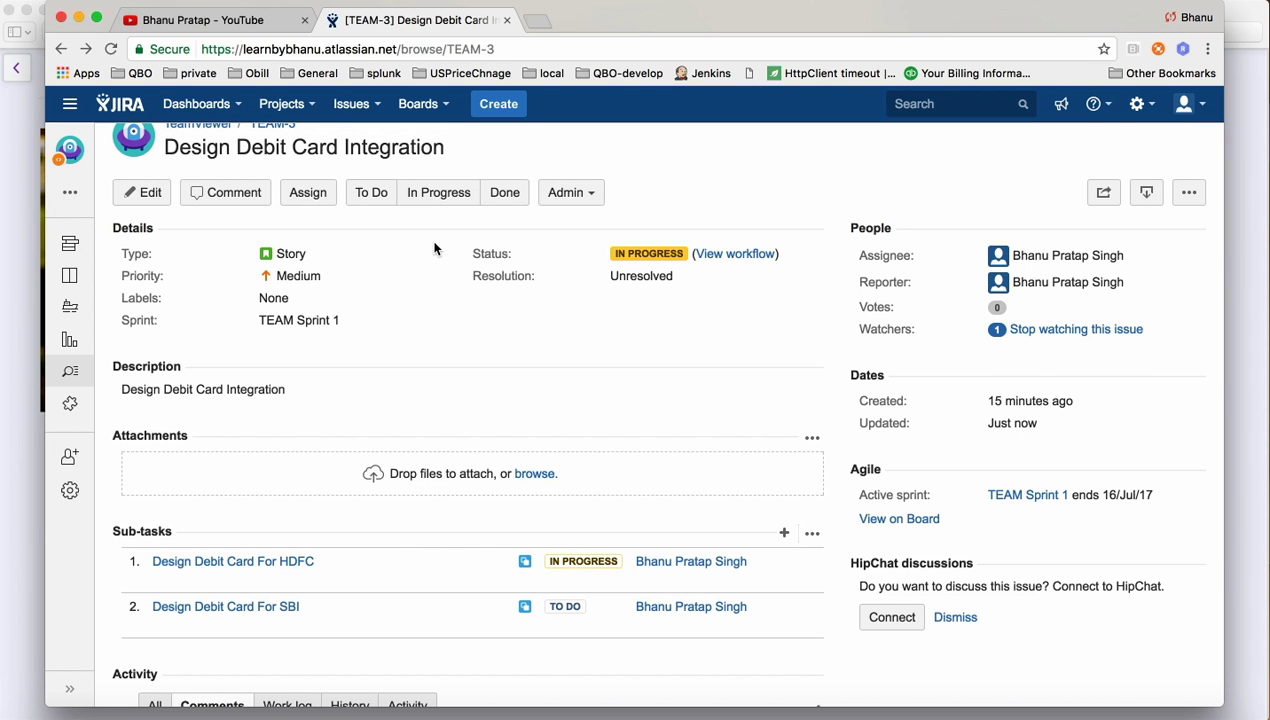
pyautogui.scroll(1, 416, 306)
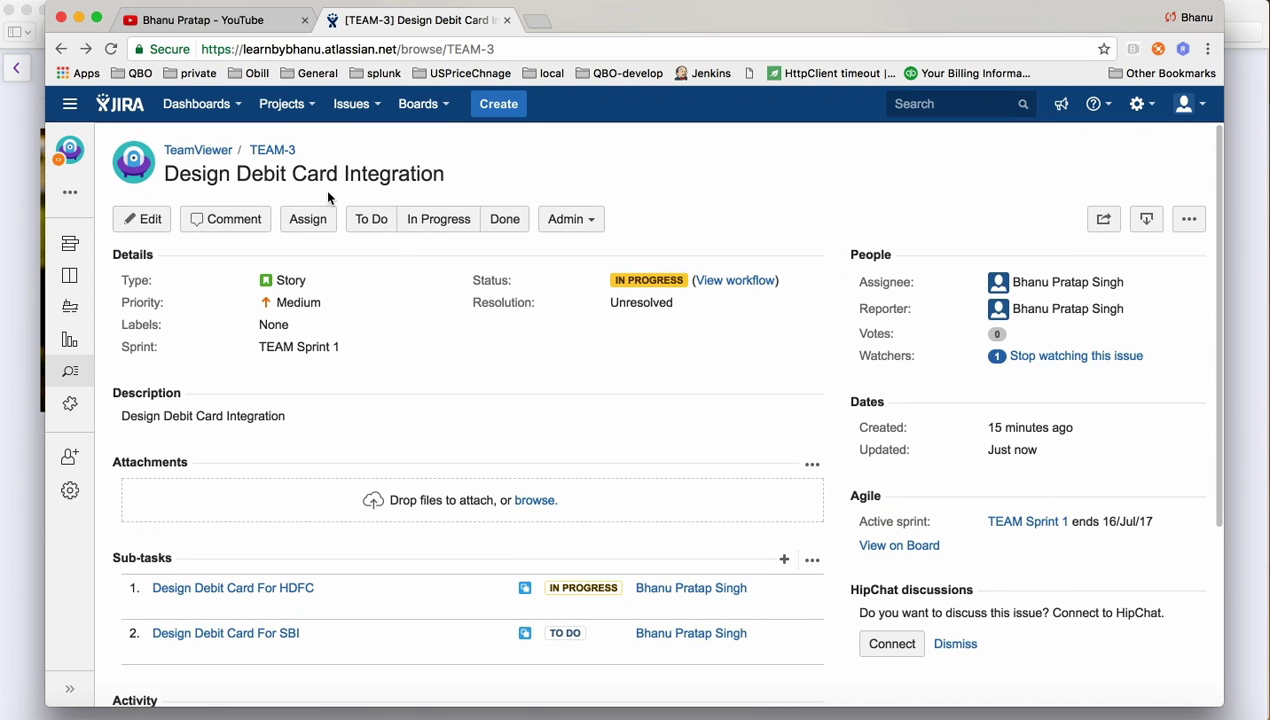
# Open the sub-task Design Debit Card For SBI and mark it as Done
pyautogui.scroll(-3, 383, 454)
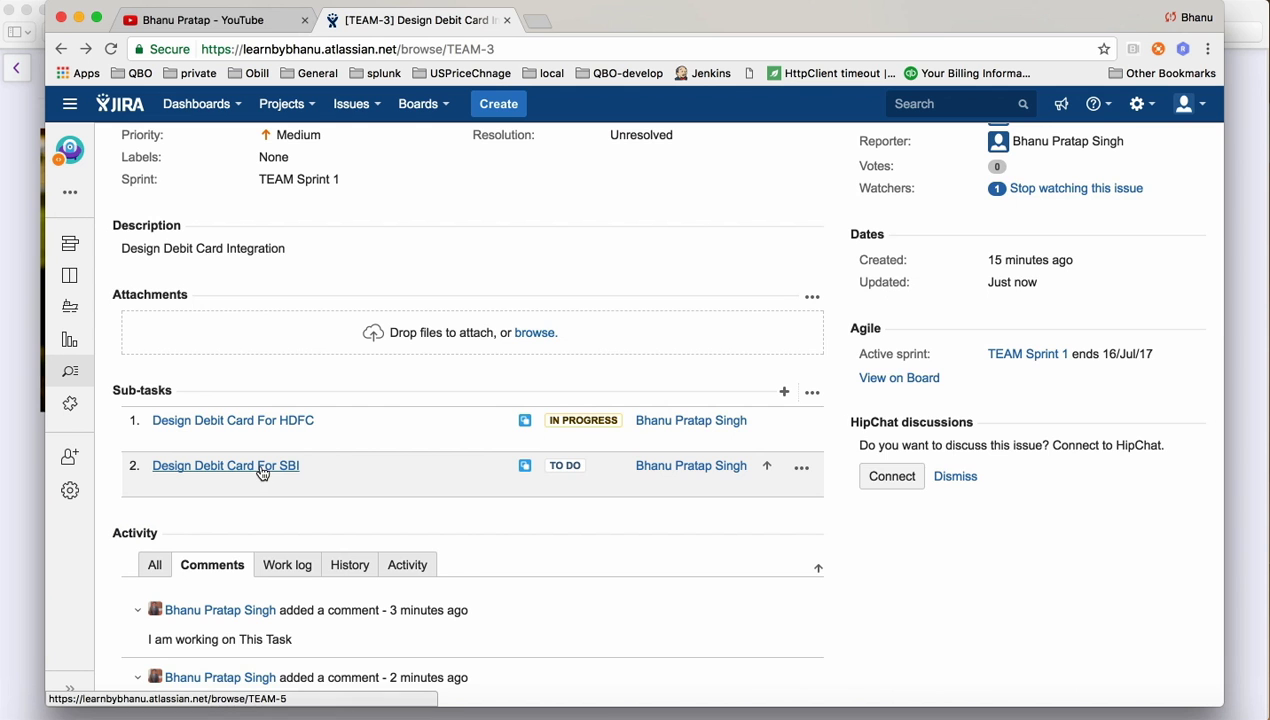
pyautogui.click(262, 468)
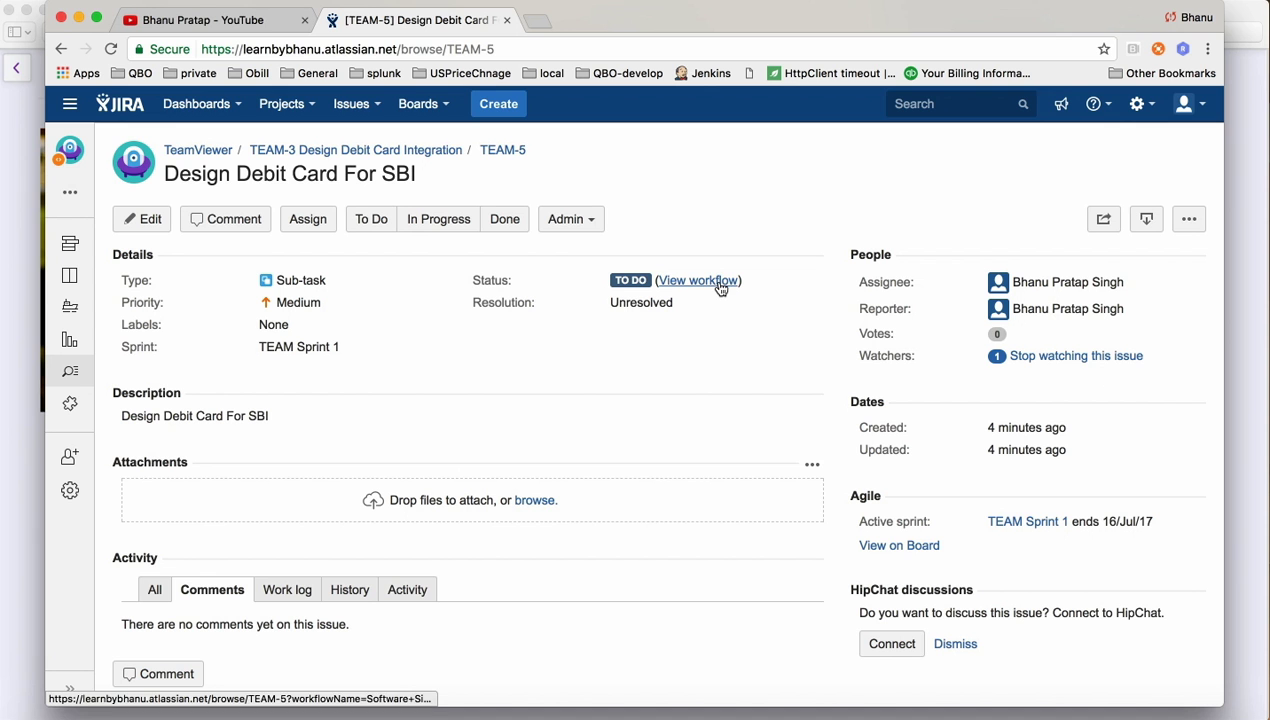
pyautogui.click(505, 220)
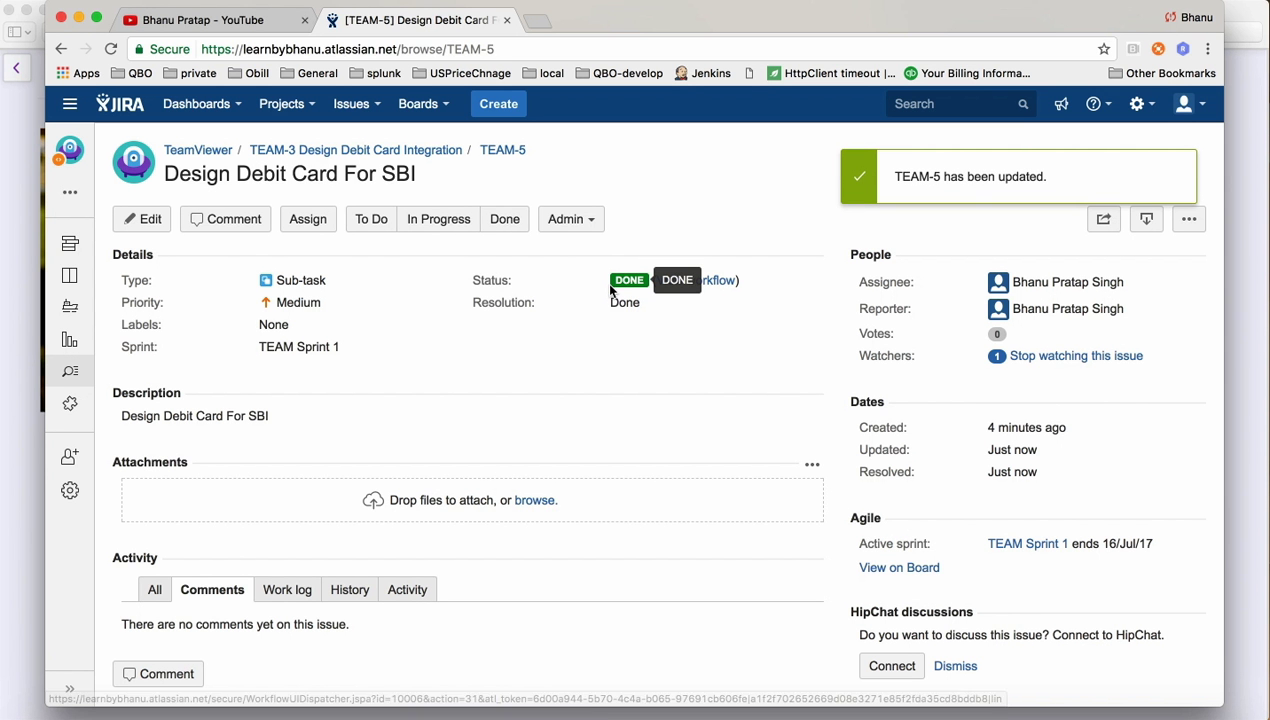
# Add the comment "I have designed and Tested the code." to the Design Debit Card For SBI sub-task
pyautogui.click(162, 674)
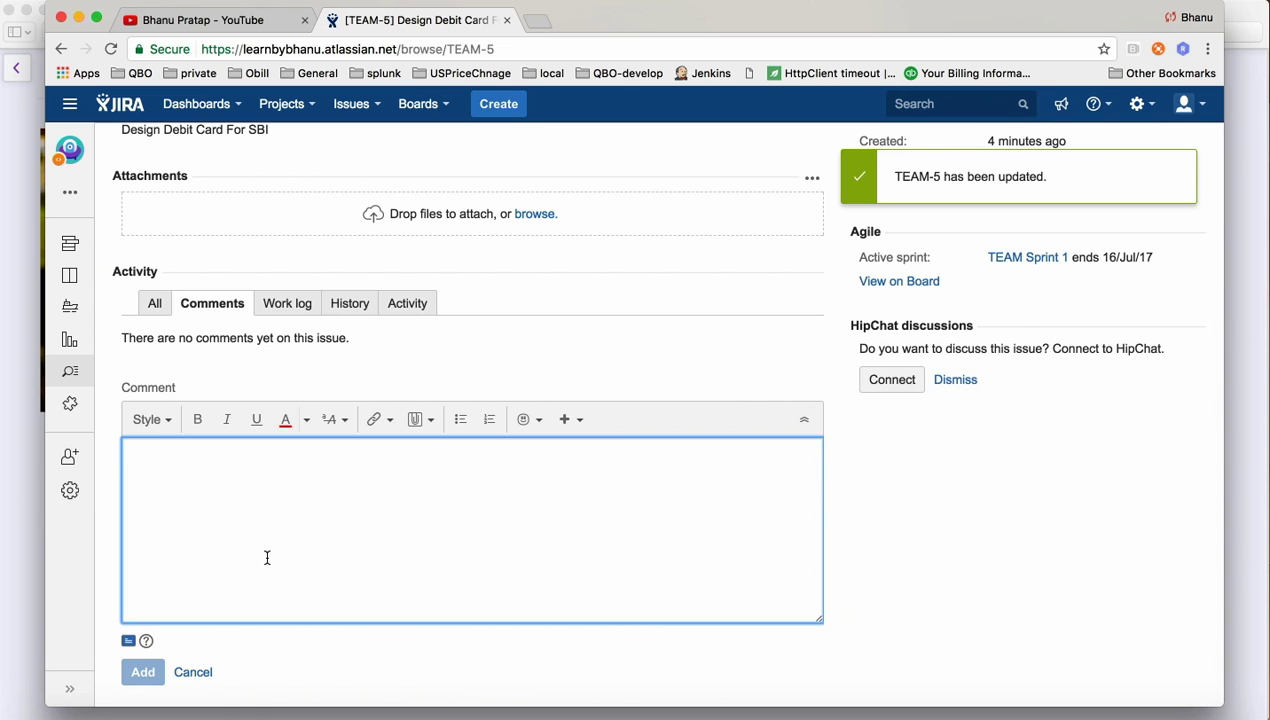
pyautogui.write('I ahve')
pyautogui.press('BackSpace')
pyautogui.press('BackSpace')
pyautogui.press('BackSpace')
pyautogui.press('BackSpace')
pyautogui.write('have designed')
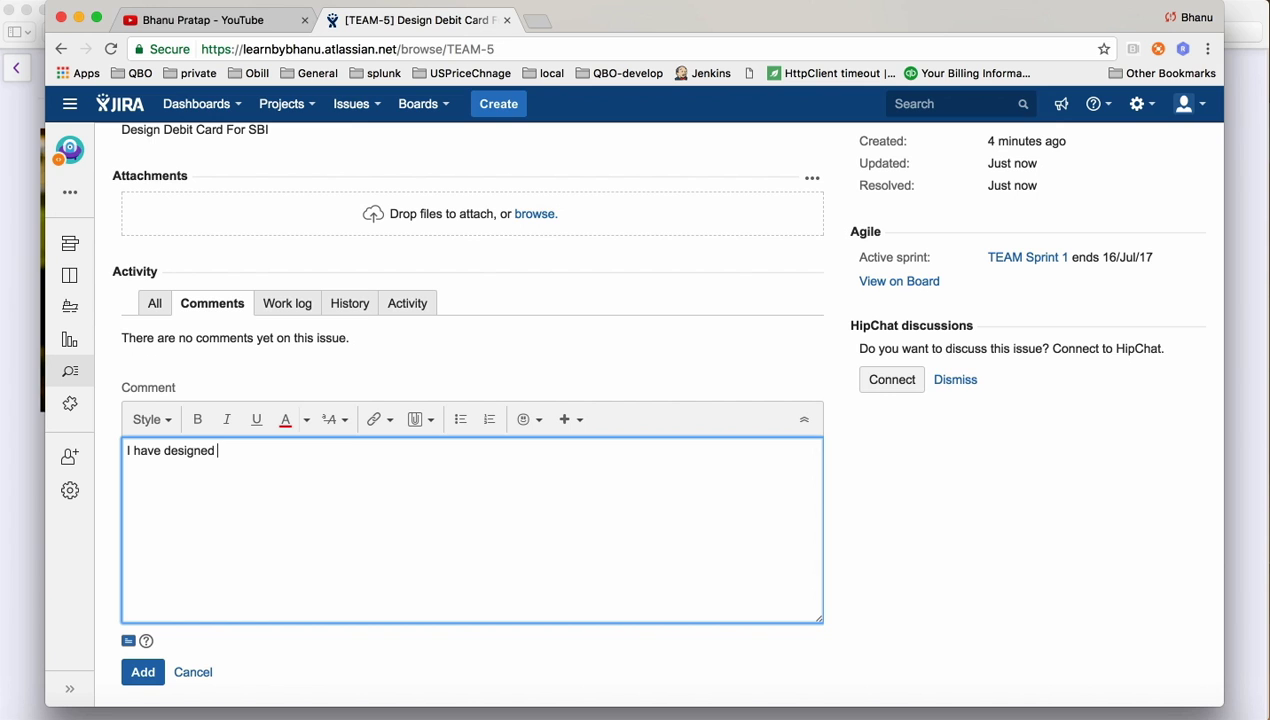
pyautogui.write(' and Tested the code.')
pyautogui.click(142, 672)
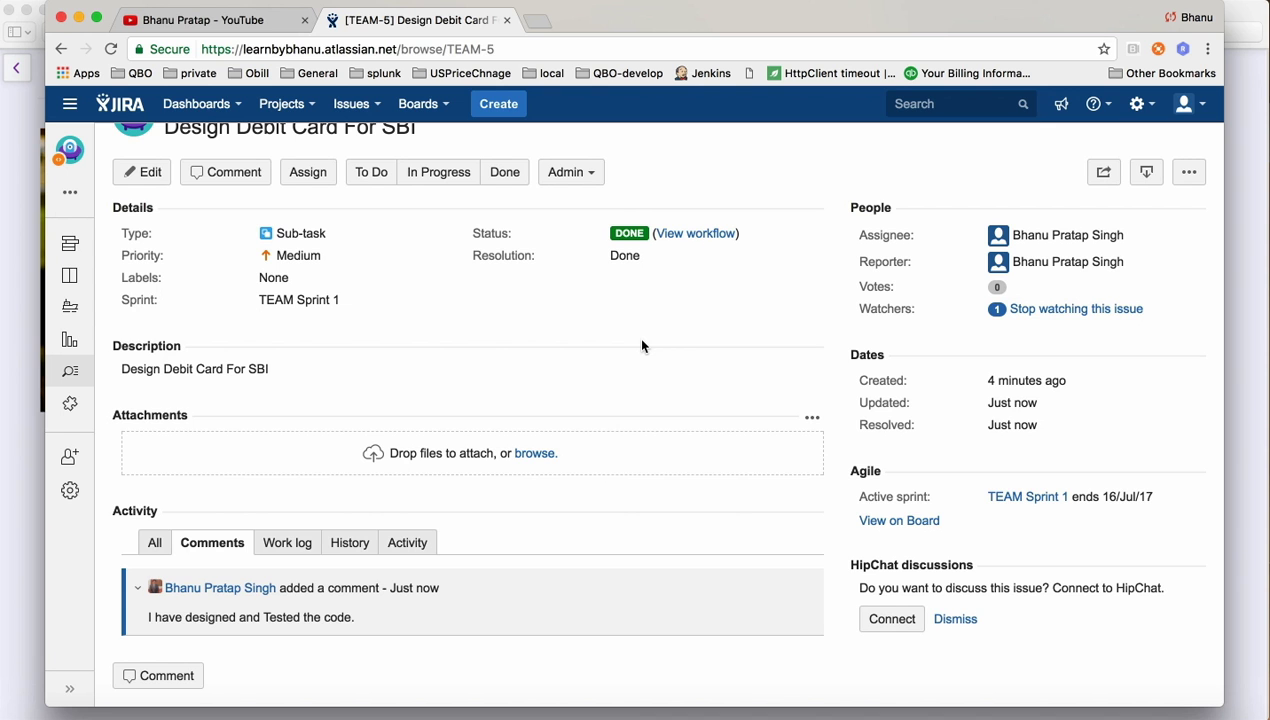
# Return to the parent issue Design Debit Card Integration and check its status and those of its sub-tasks
pyautogui.scroll(2, 642, 345)
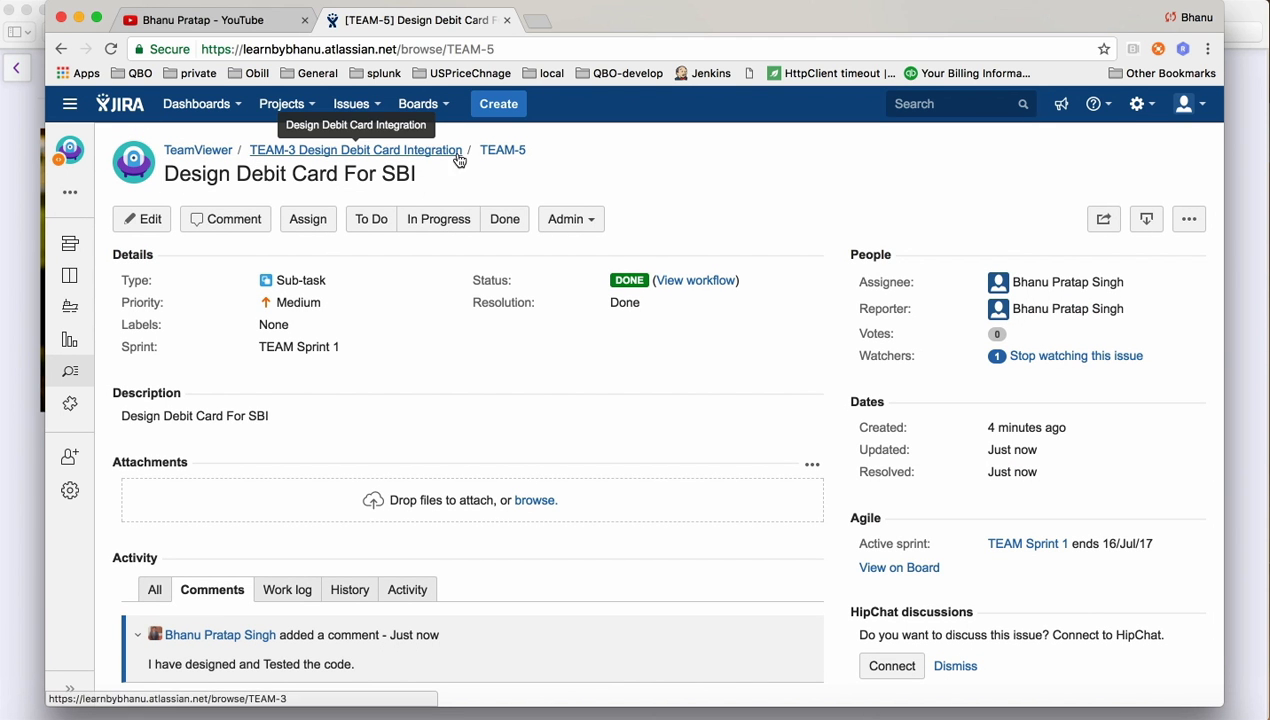
pyautogui.click(380, 157)
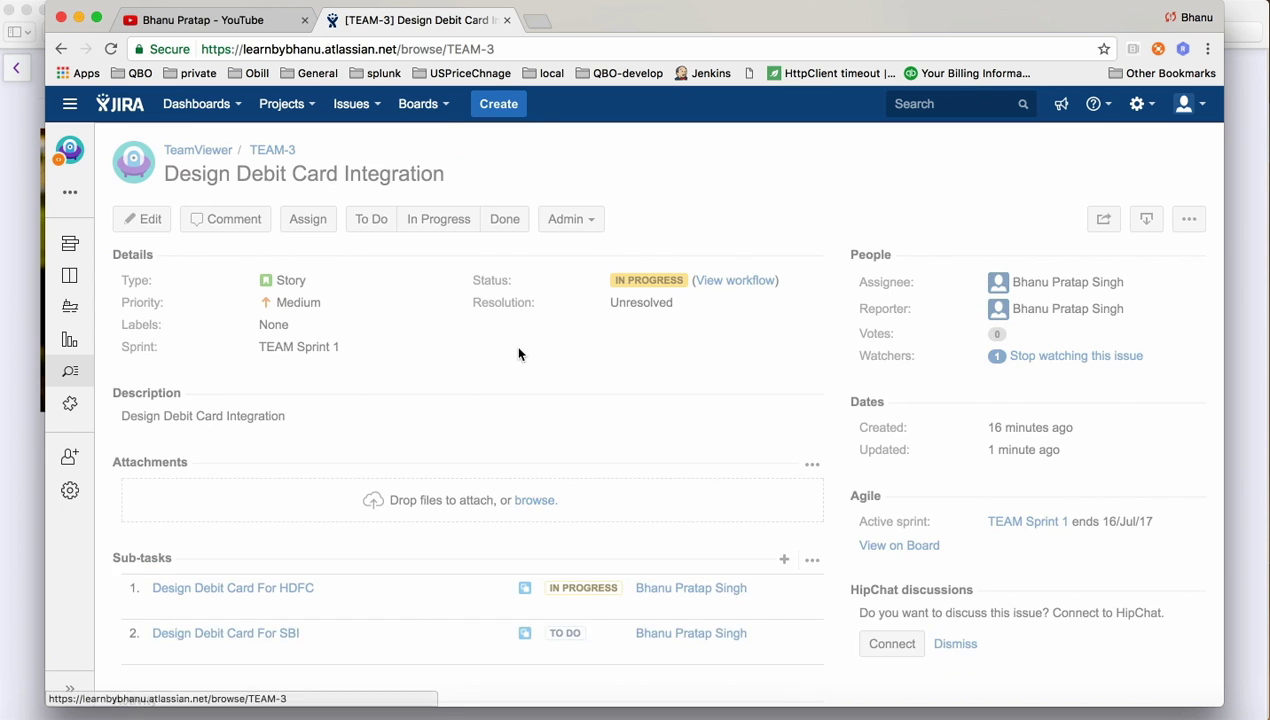
pyautogui.scroll(-5, 514, 344)
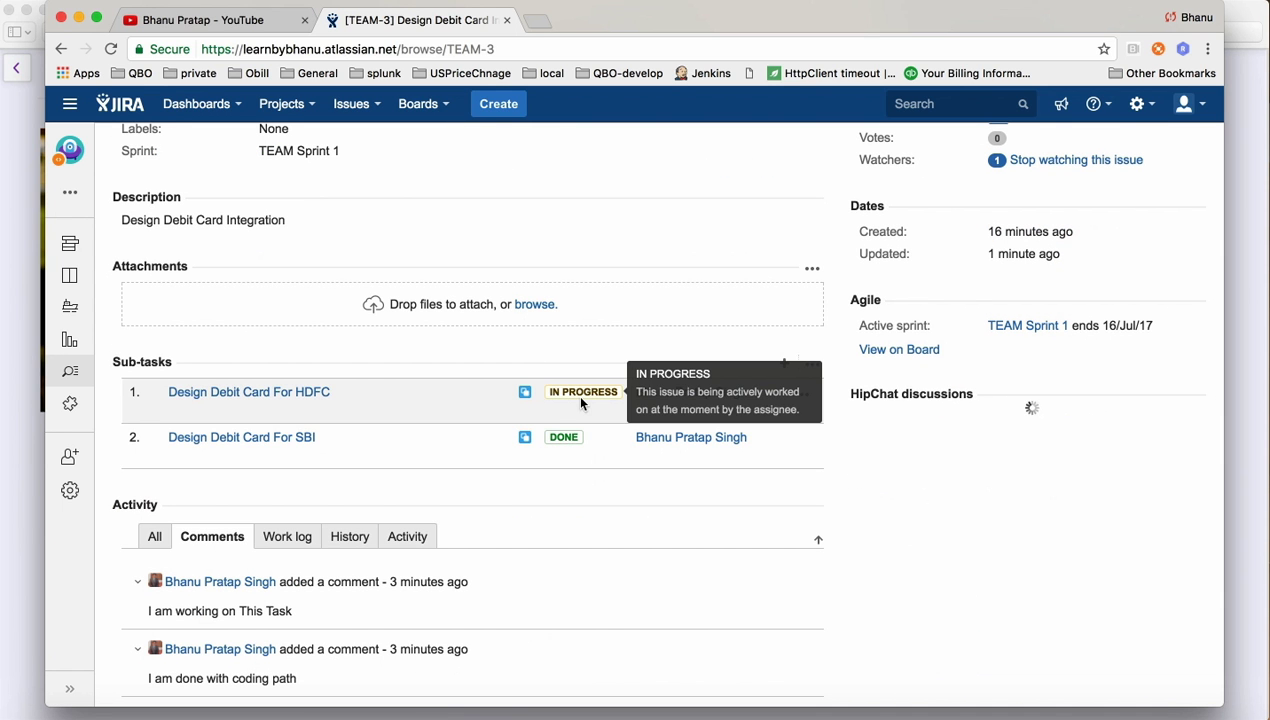
pyautogui.scroll(3, 641, 306)
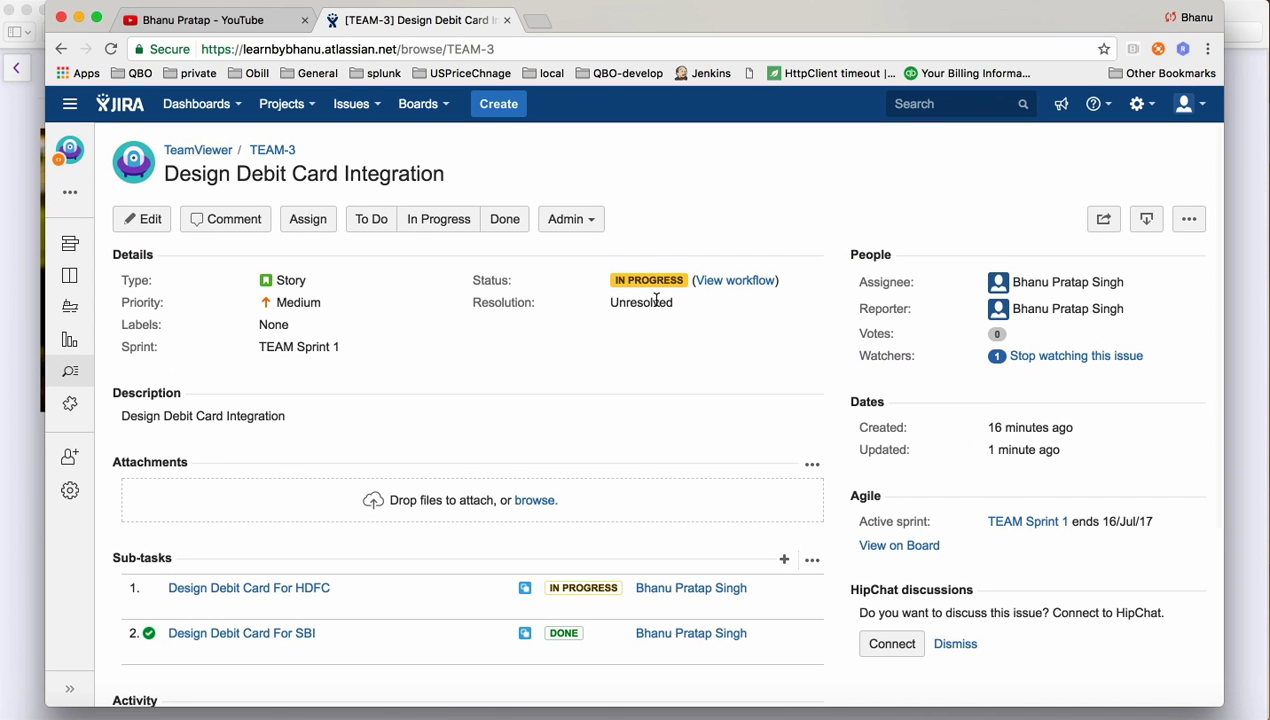
pyautogui.moveTo(653, 279)
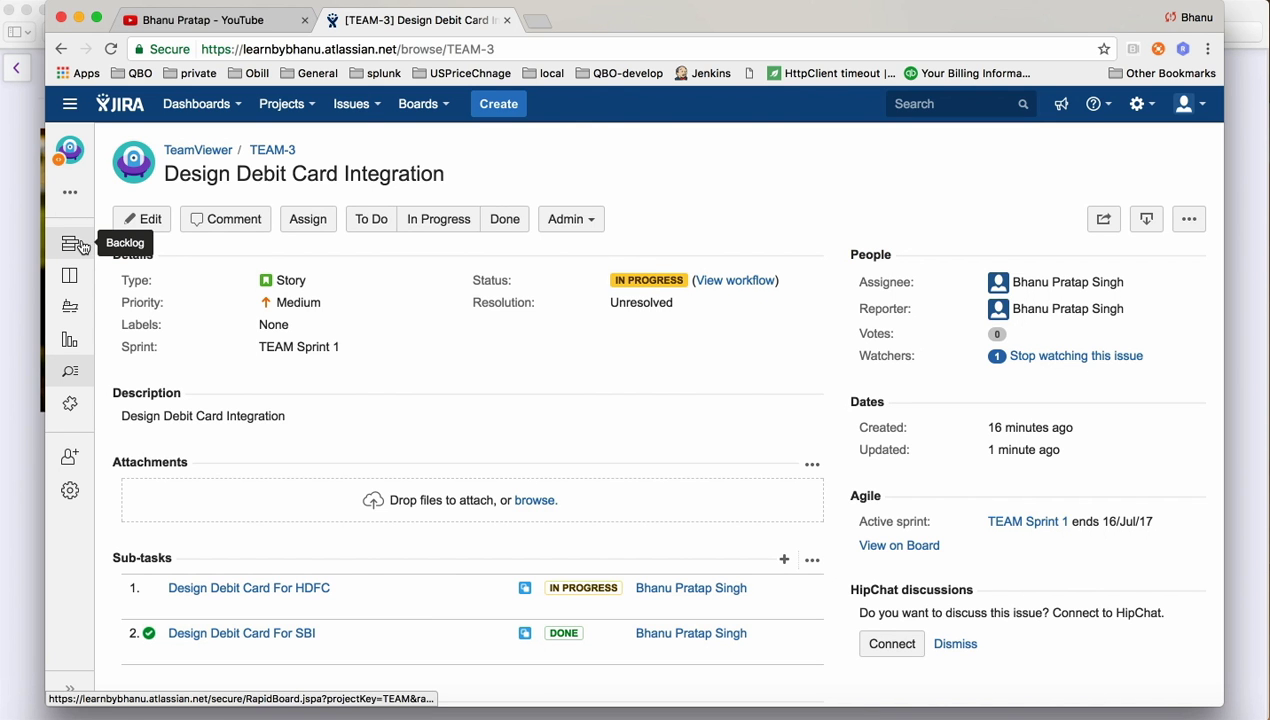
# Review the done and incomplete issues in the completion summary for TEAM Sprint 1, and cancel without completing the sprint
pyautogui.click(78, 280)
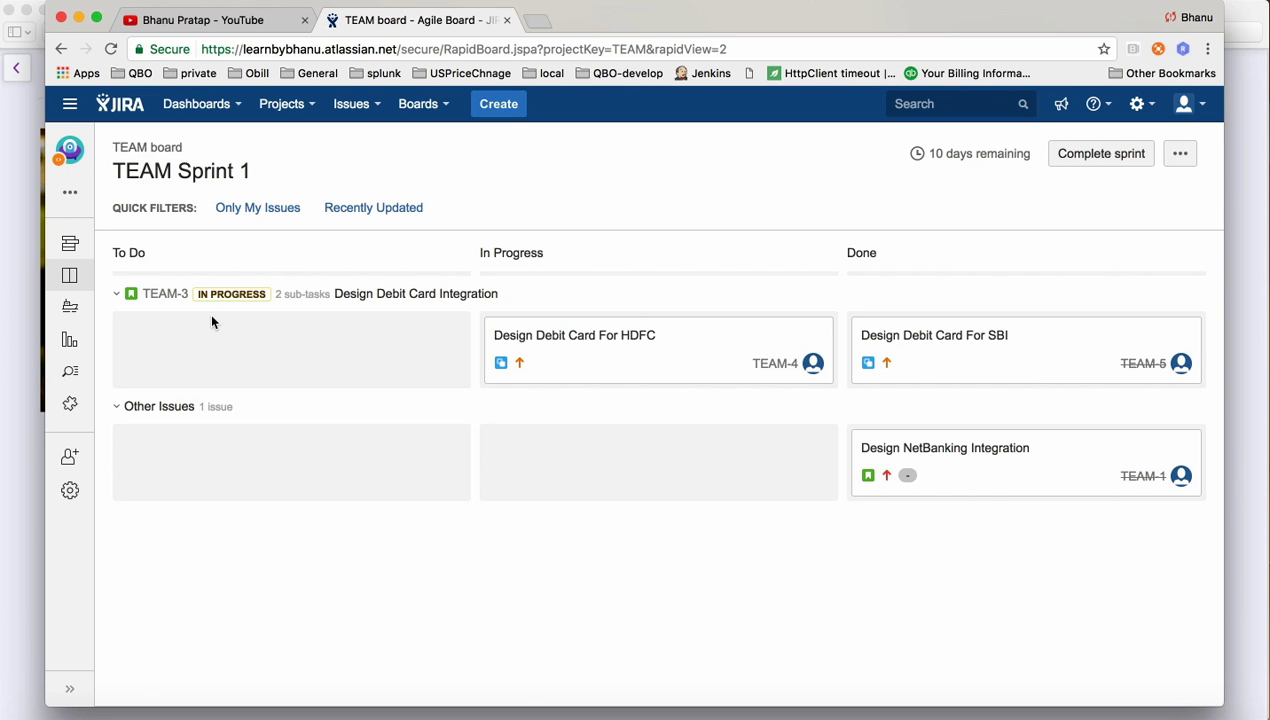
pyautogui.click(1099, 155)
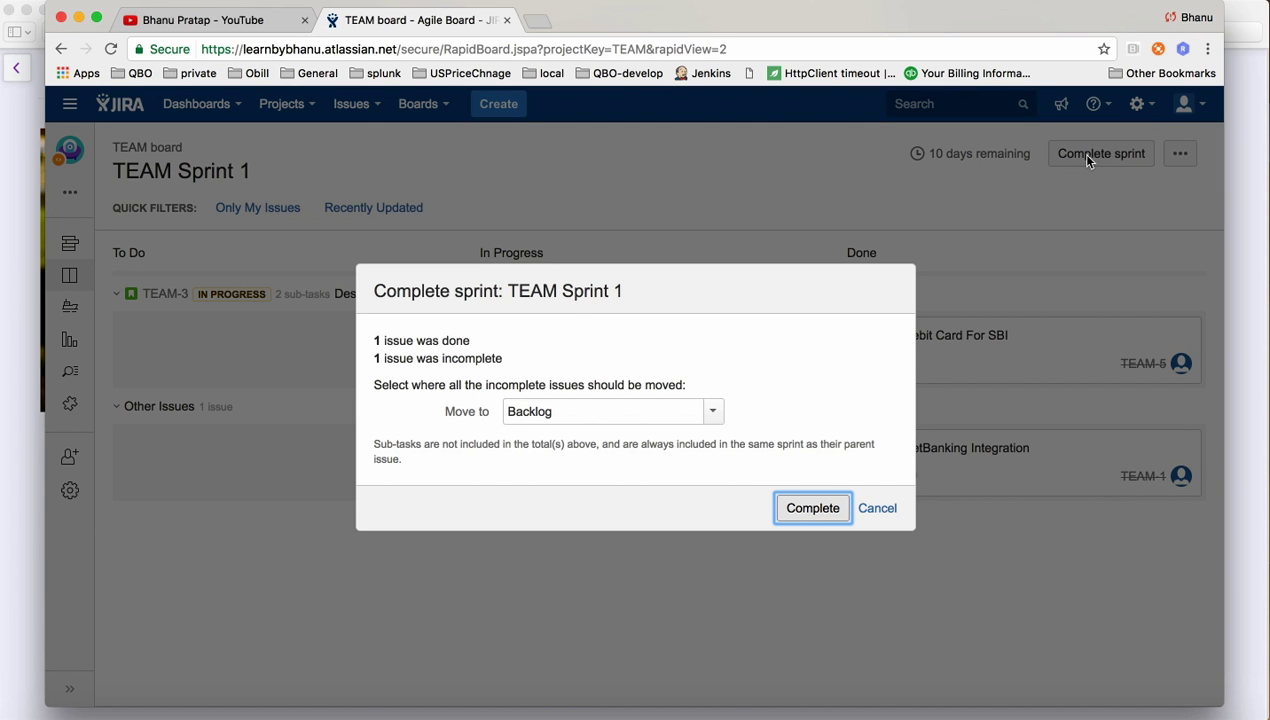
pyautogui.moveTo(482, 347); pyautogui.dragTo(347, 338)
pyautogui.click(433, 352)
pyautogui.moveTo(510, 360); pyautogui.dragTo(381, 357)
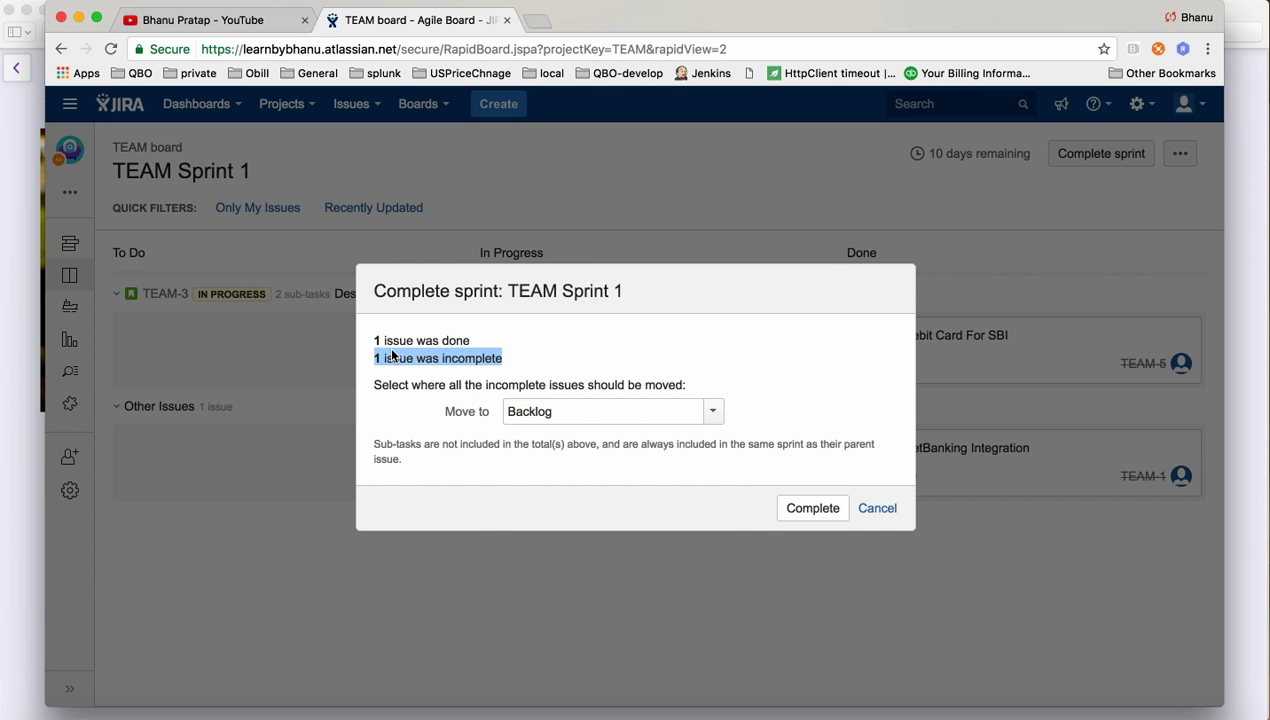
pyautogui.click(878, 506)
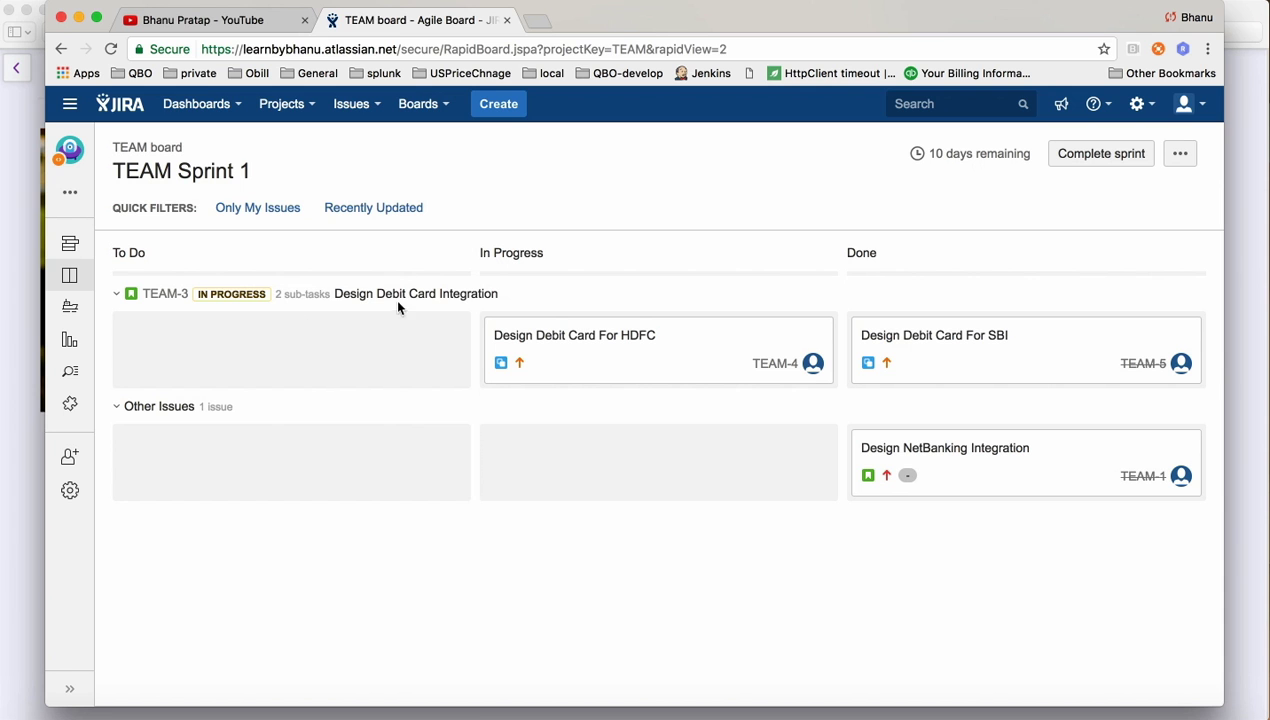
# Open the full page of TEAM-3, Design Debit Card Integration, and check the status of its sub-tasks
pyautogui.click(168, 295)
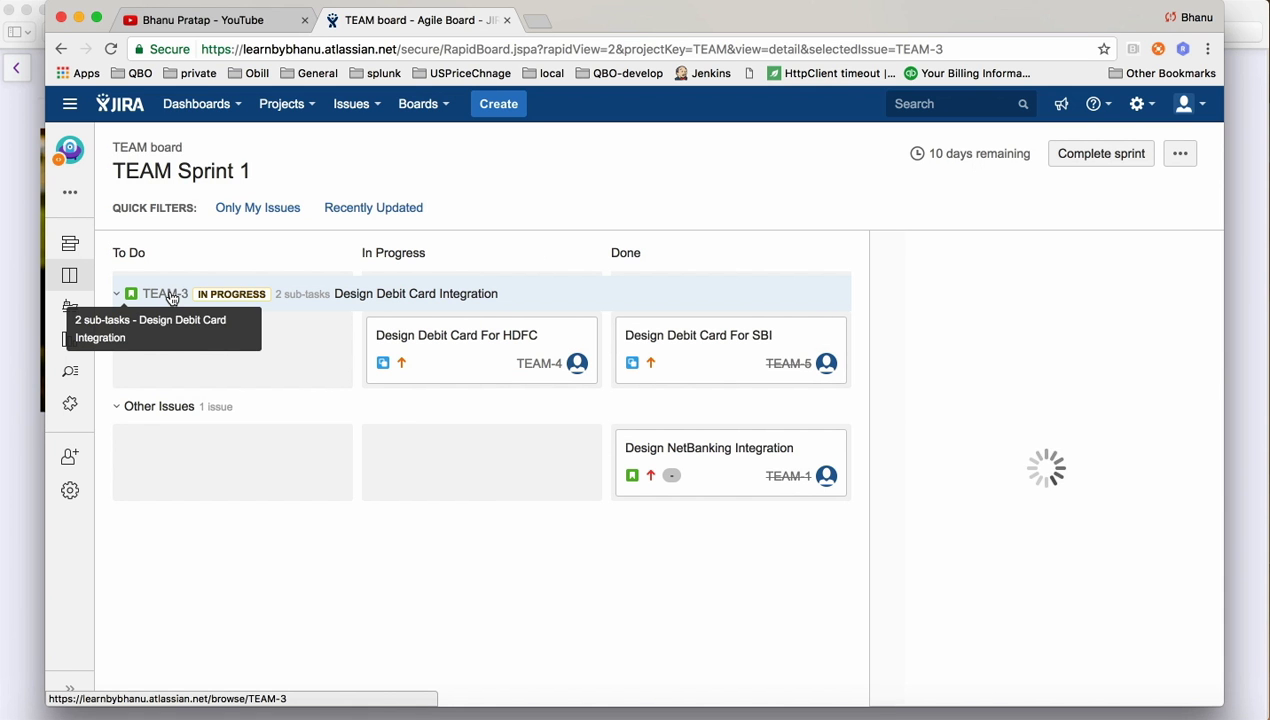
pyautogui.moveTo(1092, 360)
pyautogui.click(1021, 251)
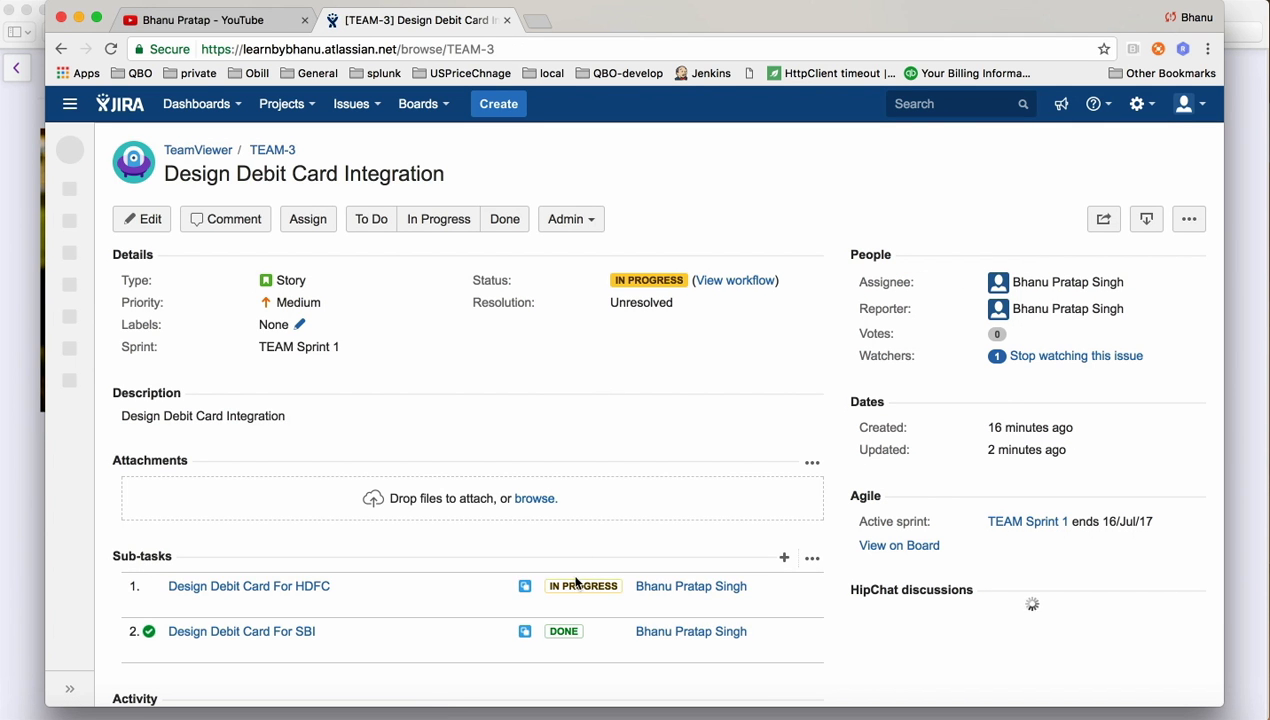
pyautogui.moveTo(601, 591)
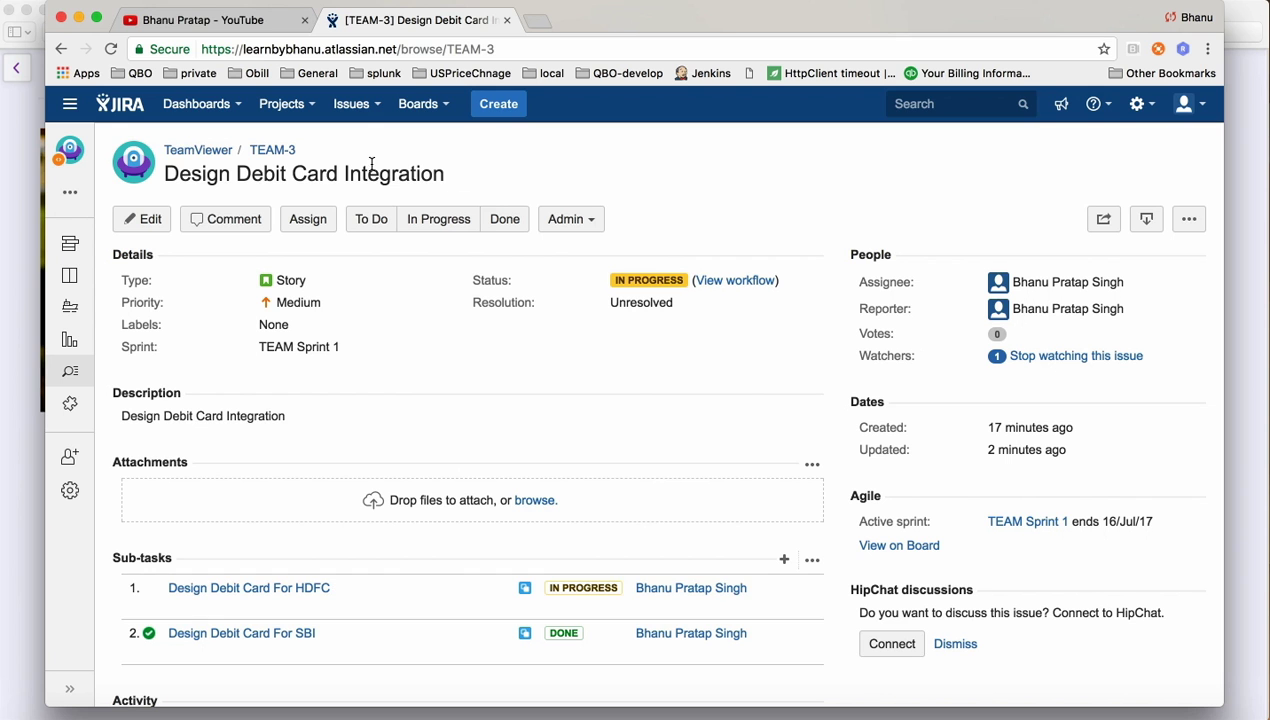
# Return to the active sprint of the TEAM board and complete TEAM Sprint 1, moving incomplete issues to the Backlog
pyautogui.click(70, 191)
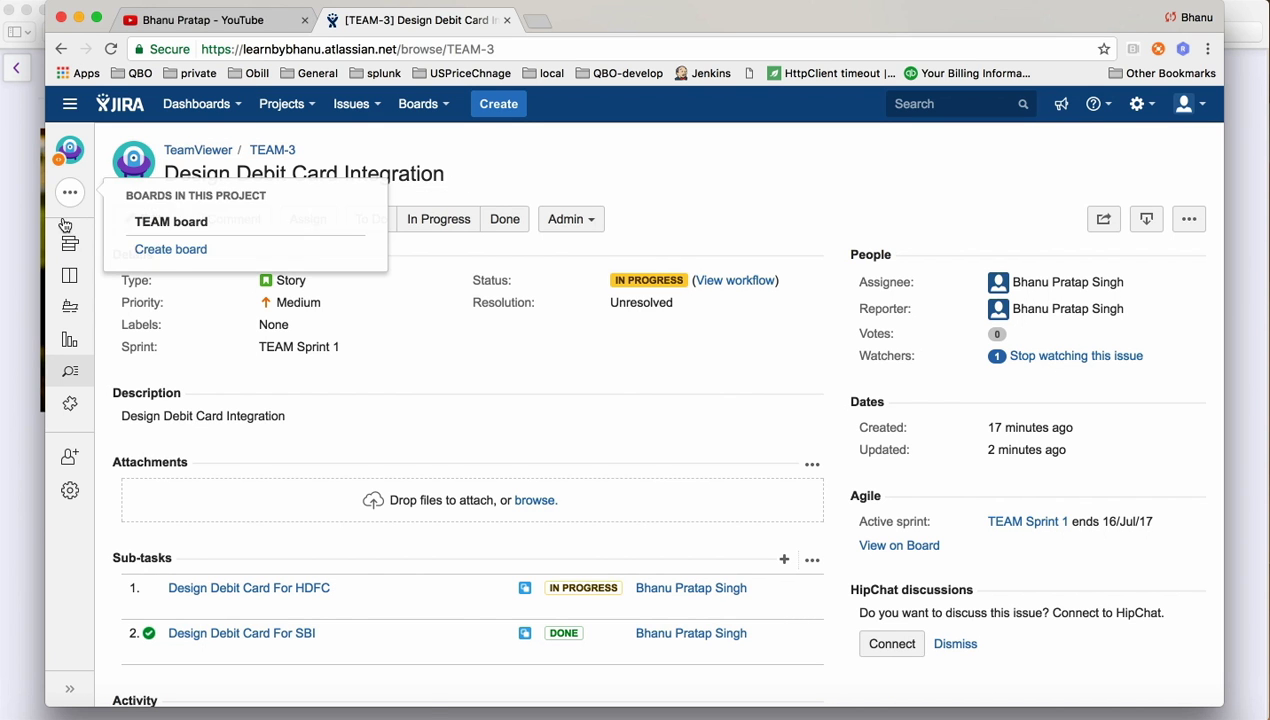
pyautogui.click(170, 221)
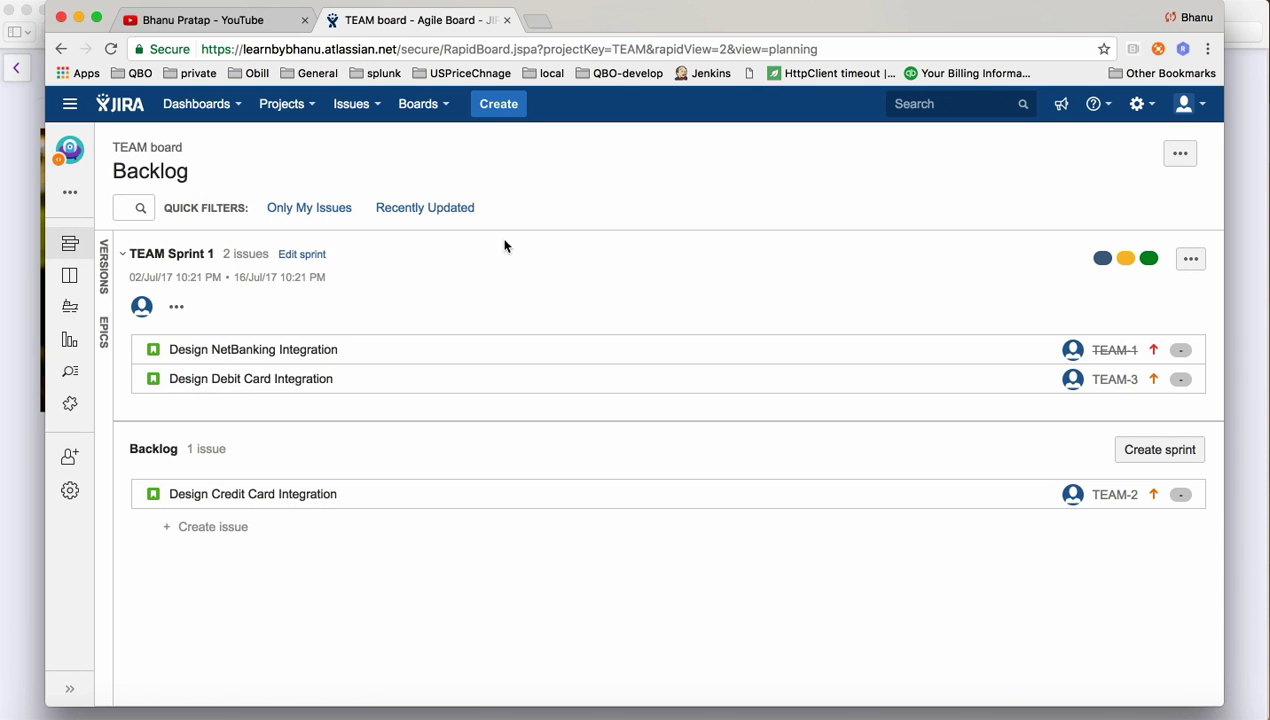
pyautogui.click(70, 277)
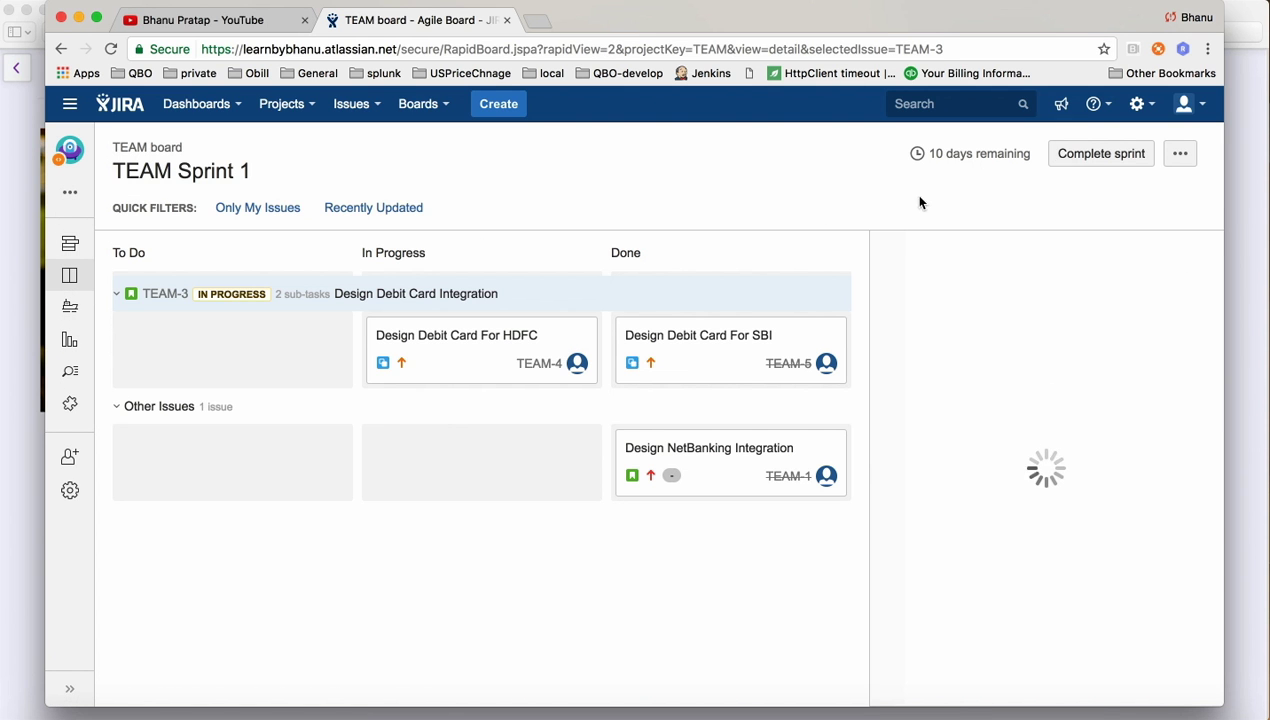
pyautogui.click(1098, 154)
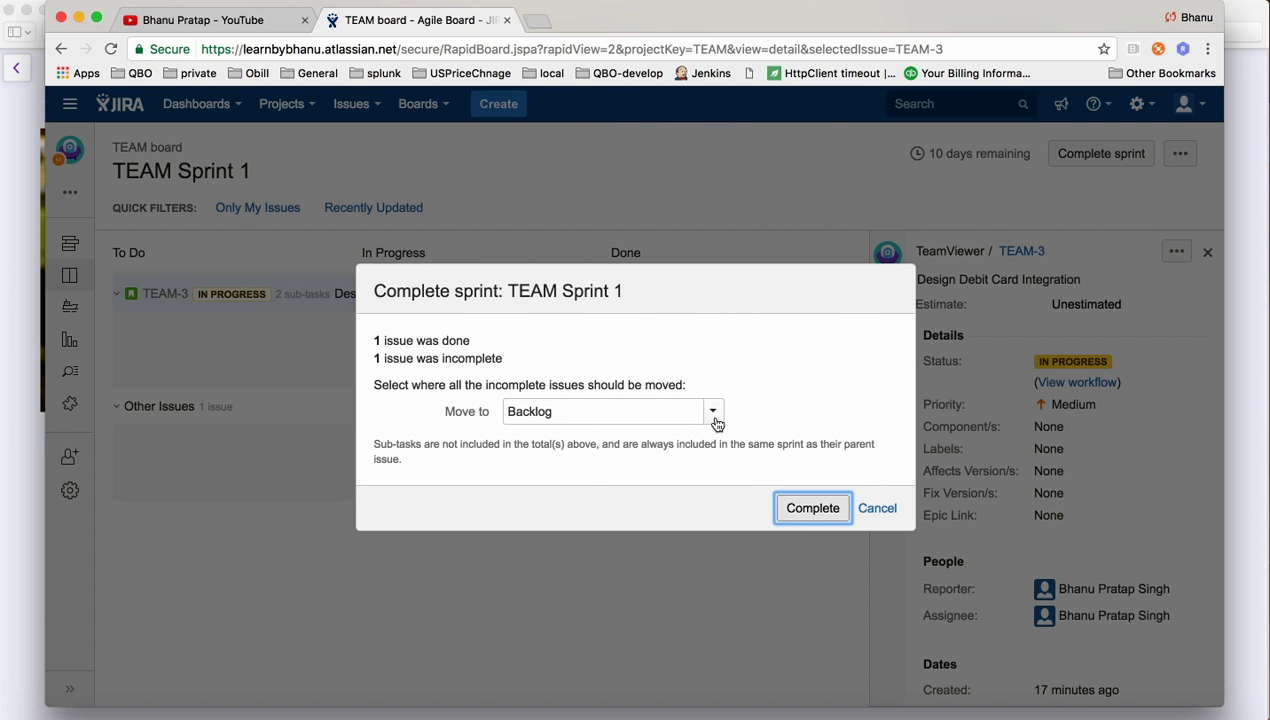
pyautogui.click(828, 509)
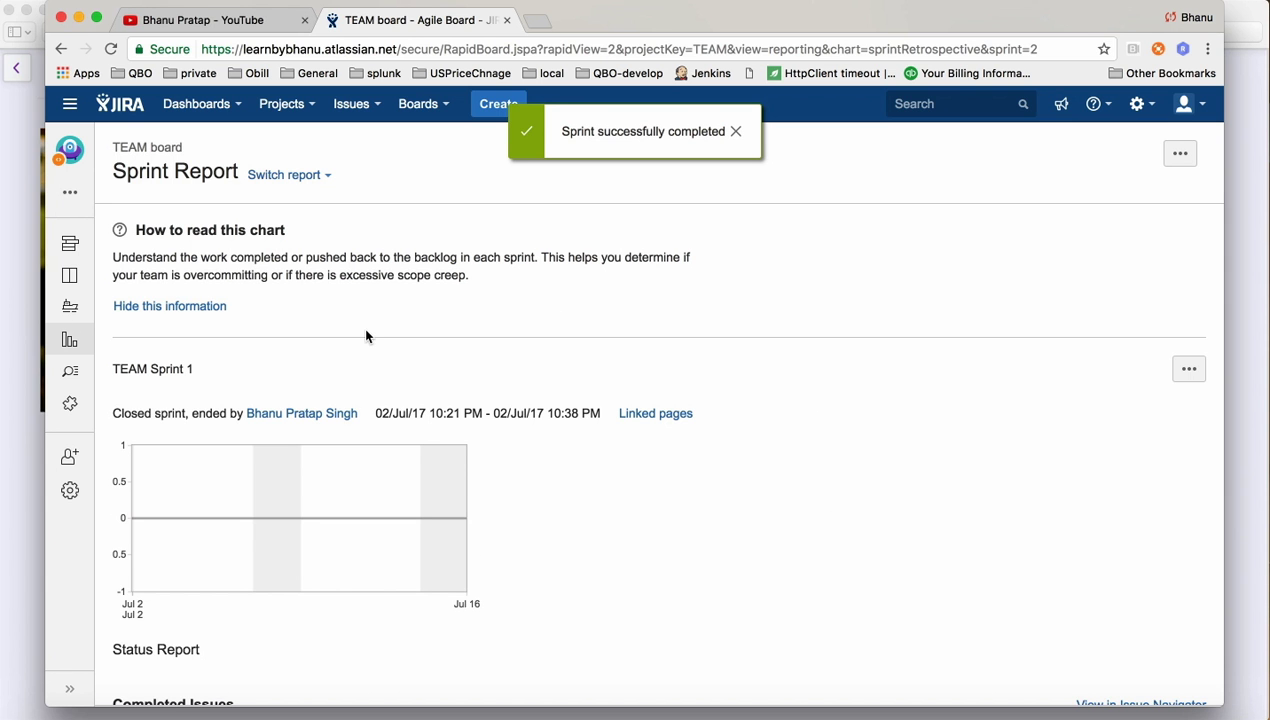
# Examine the Sprint Report for TEAM Sprint 1, including its completed and not completed issues
pyautogui.scroll(-5, 366, 336)
pyautogui.scroll(3, 366, 336)
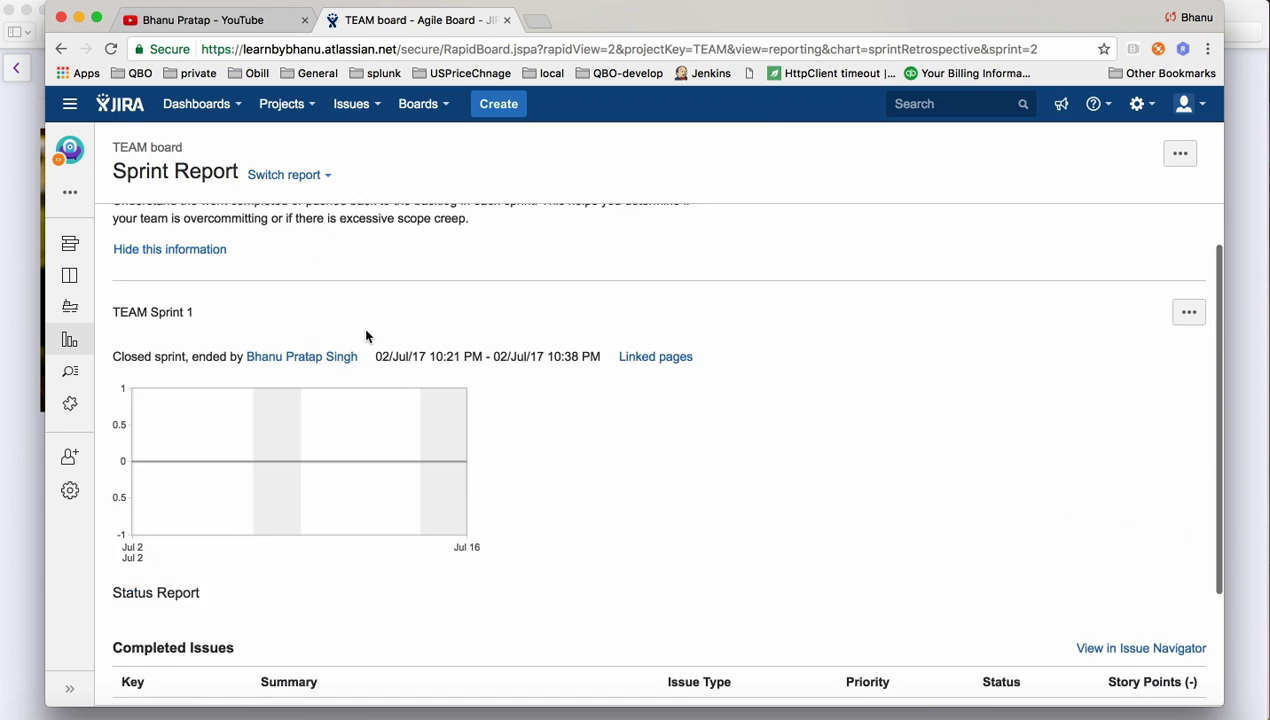
pyautogui.scroll(1, 366, 336)
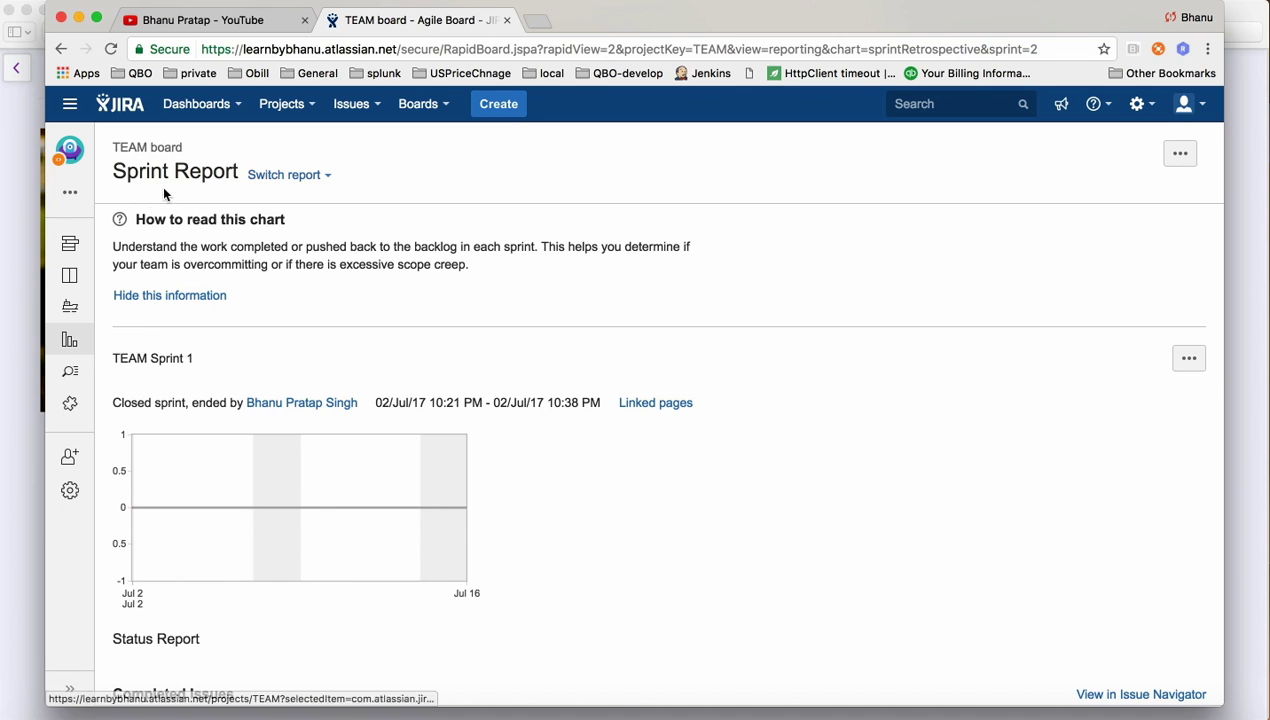
pyautogui.click(68, 342)
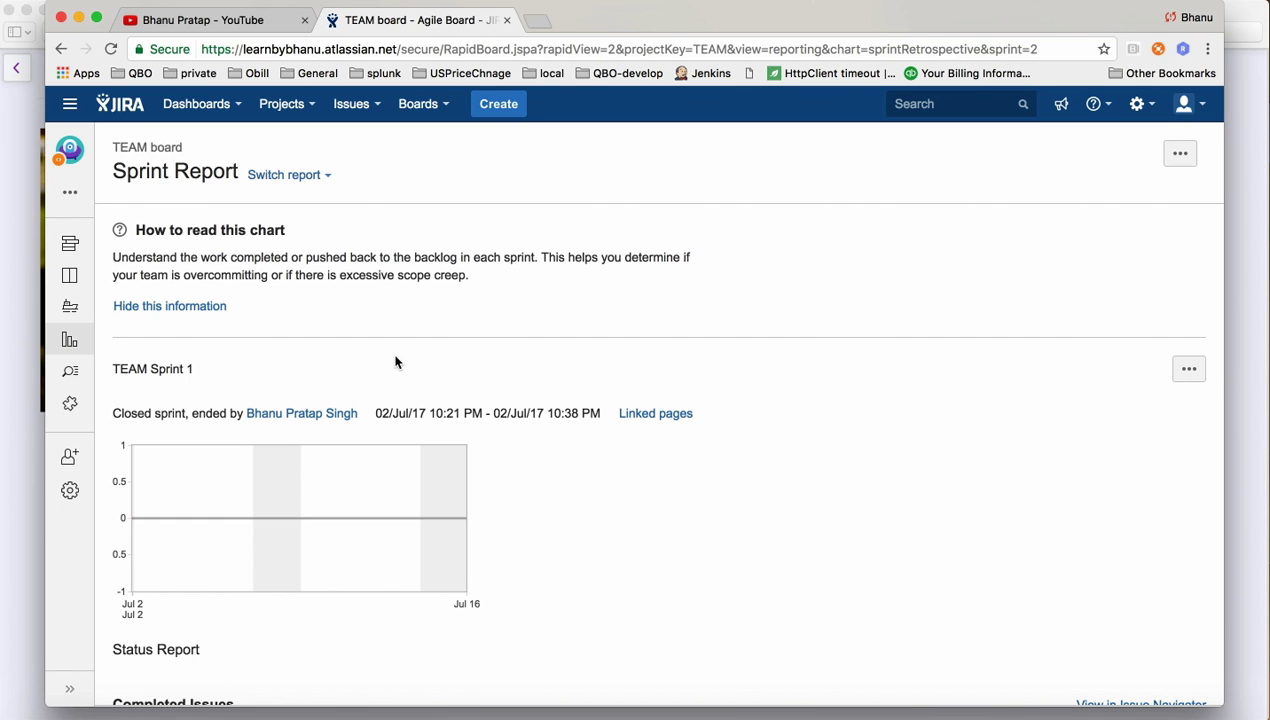
pyautogui.scroll(-5, 395, 362)
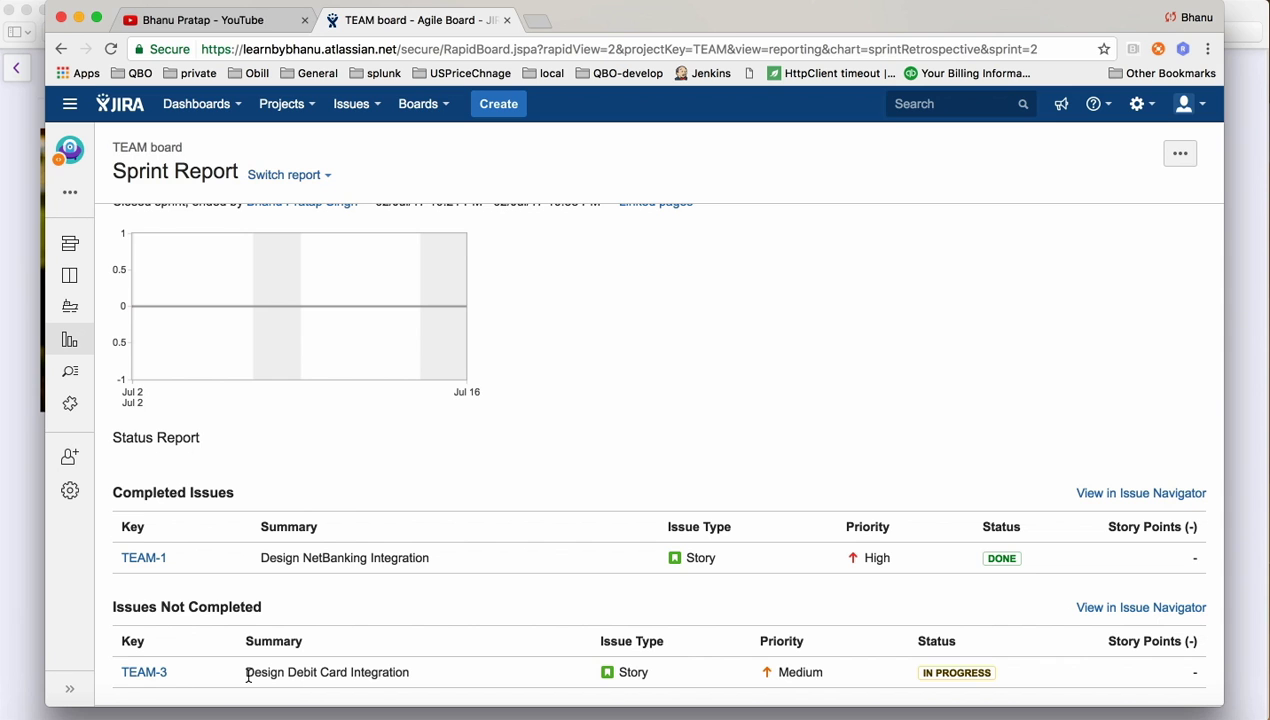
pyautogui.moveTo(920, 677)
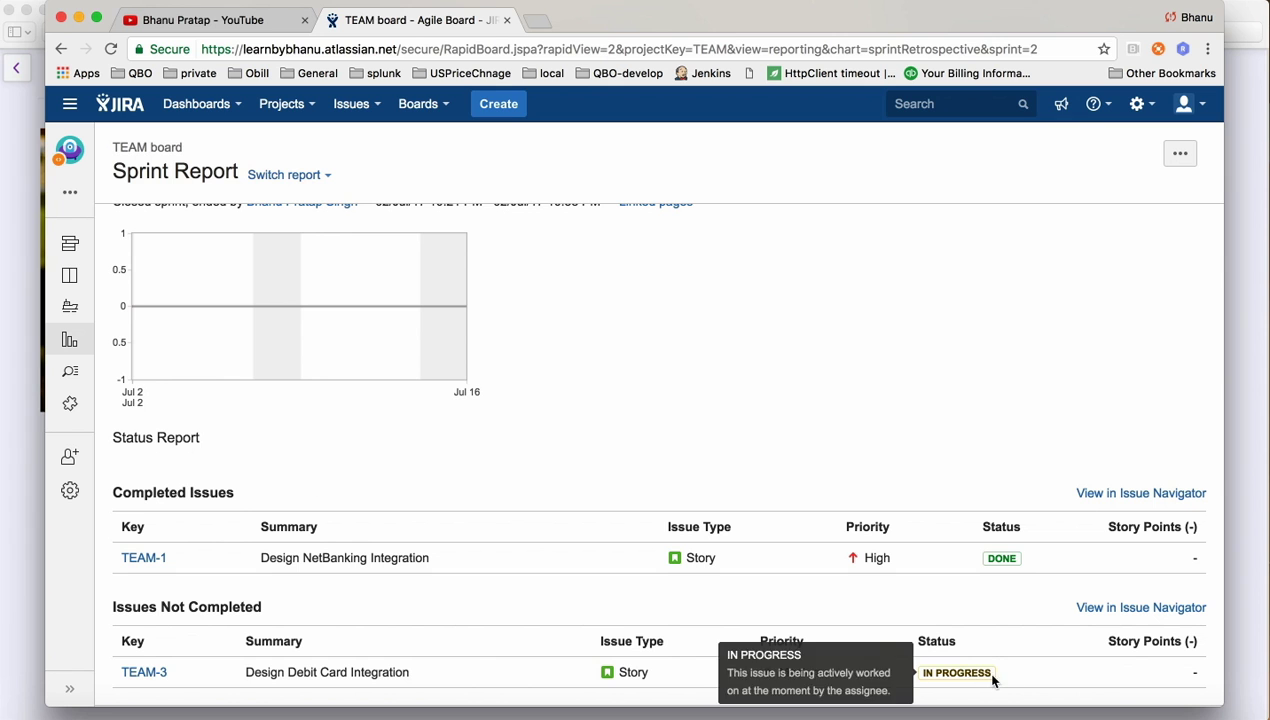
pyautogui.scroll(5, 684, 414)
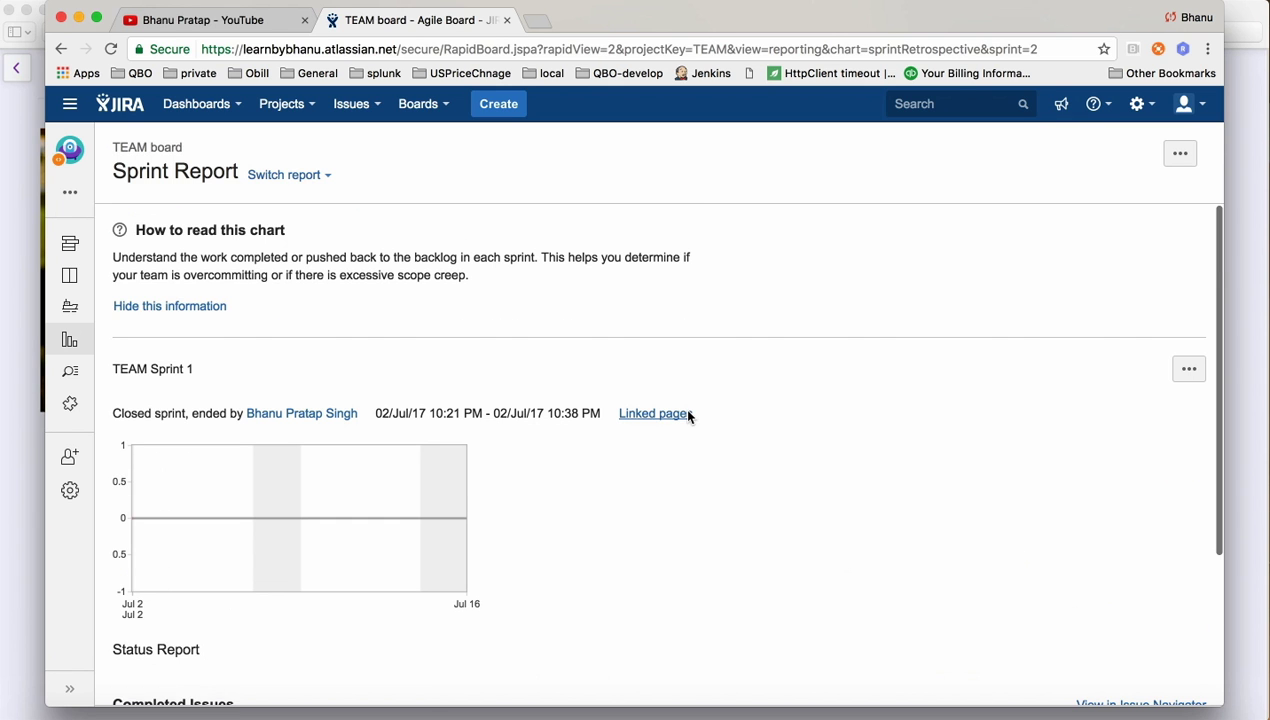
# Create a new sprint in the backlog and send Design Credit Card Integration and Design Debit Card Integration to it
pyautogui.click(78, 257)
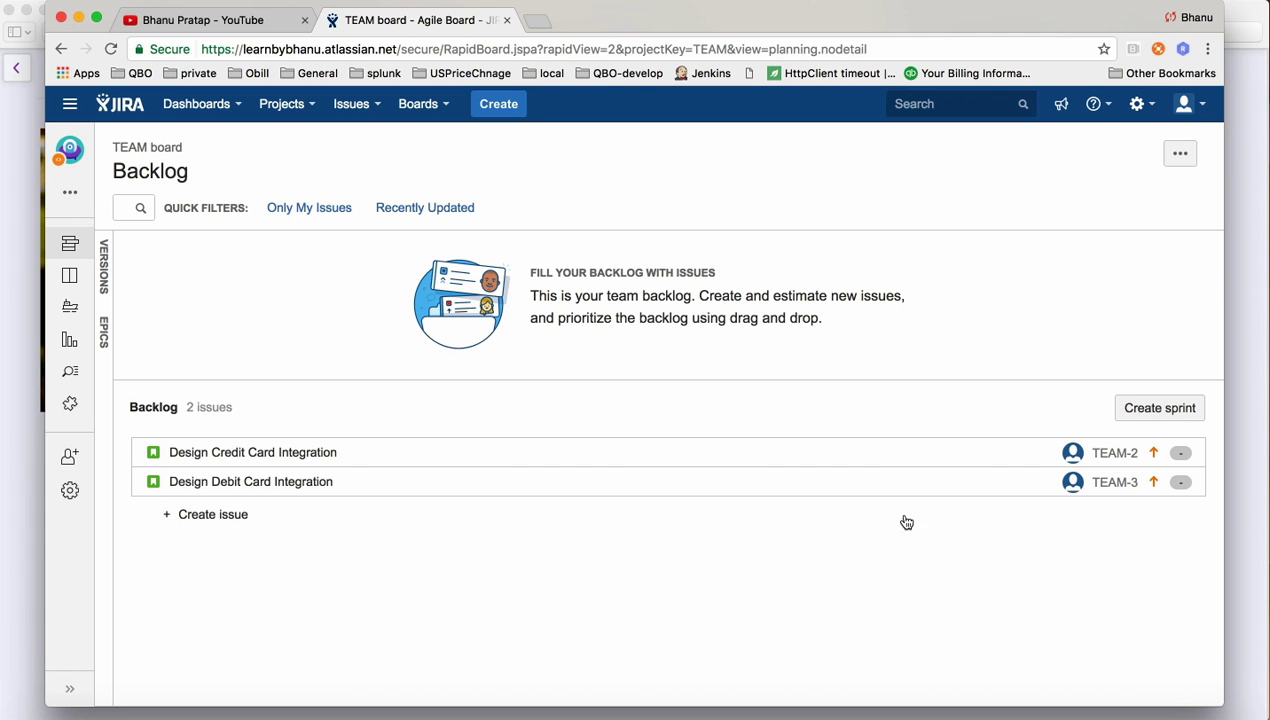
pyautogui.click(1166, 416)
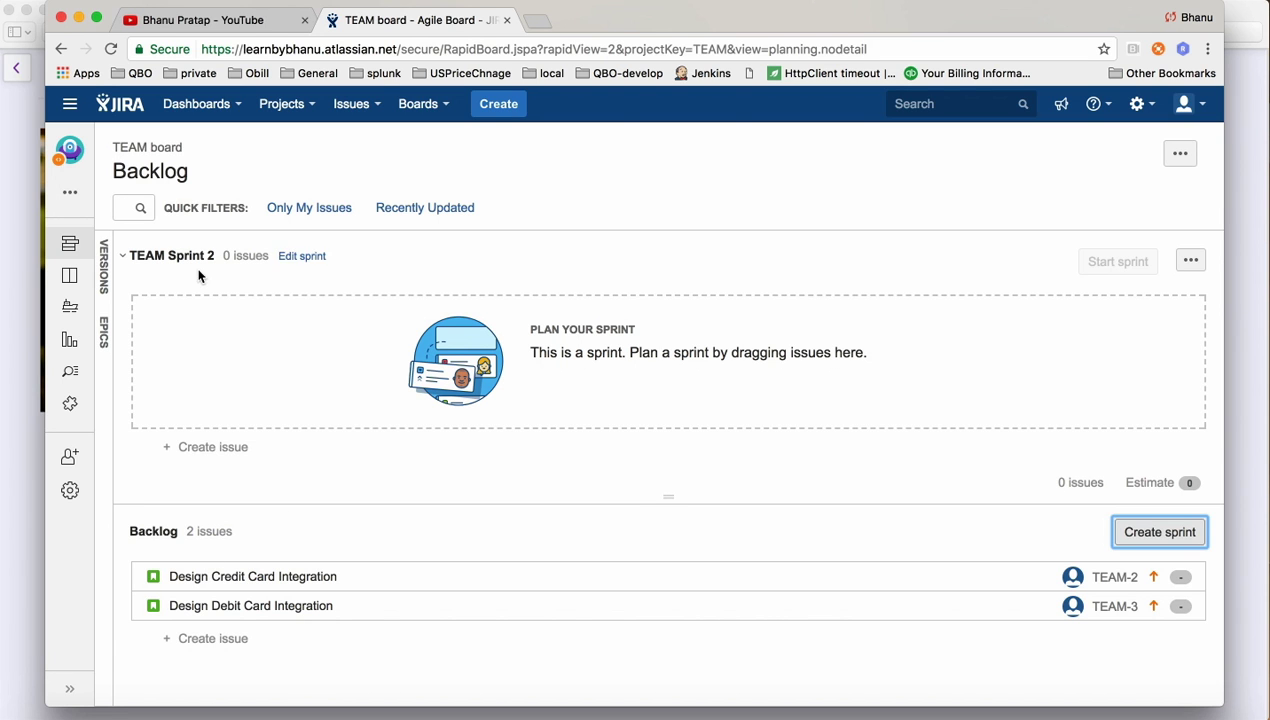
pyautogui.rightClick(313, 578)
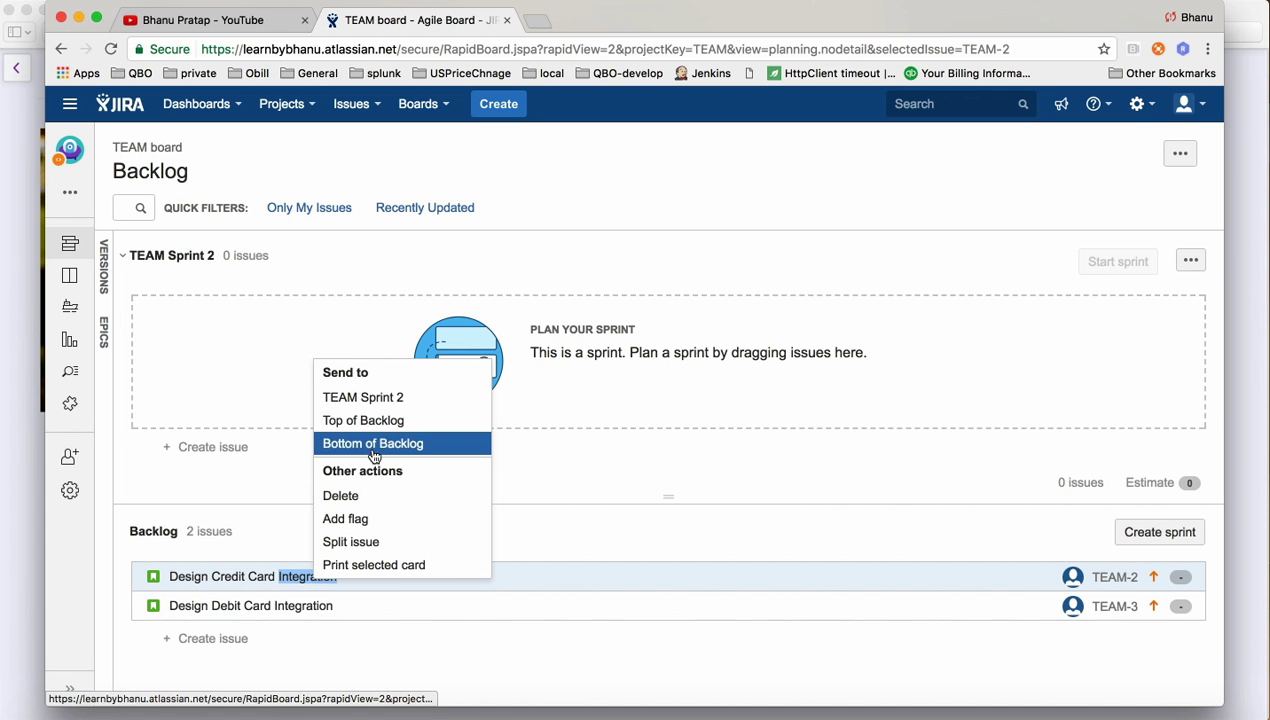
pyautogui.click(357, 400)
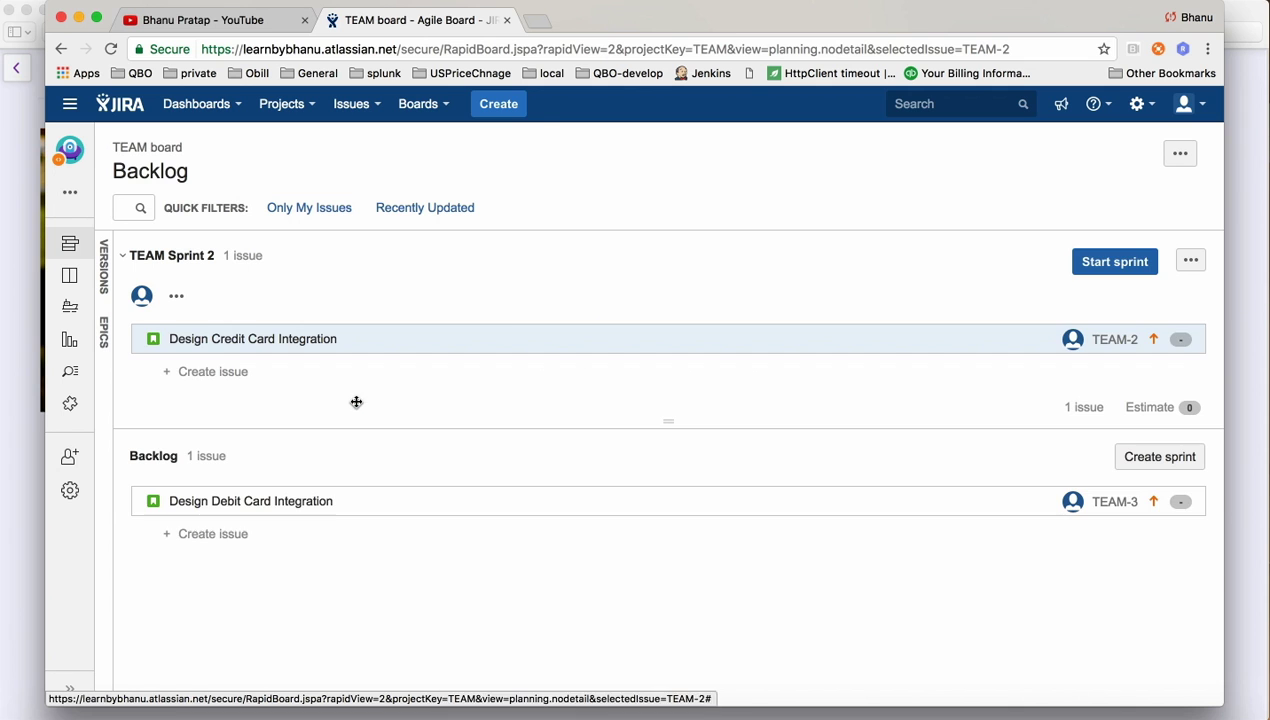
pyautogui.rightClick(302, 495)
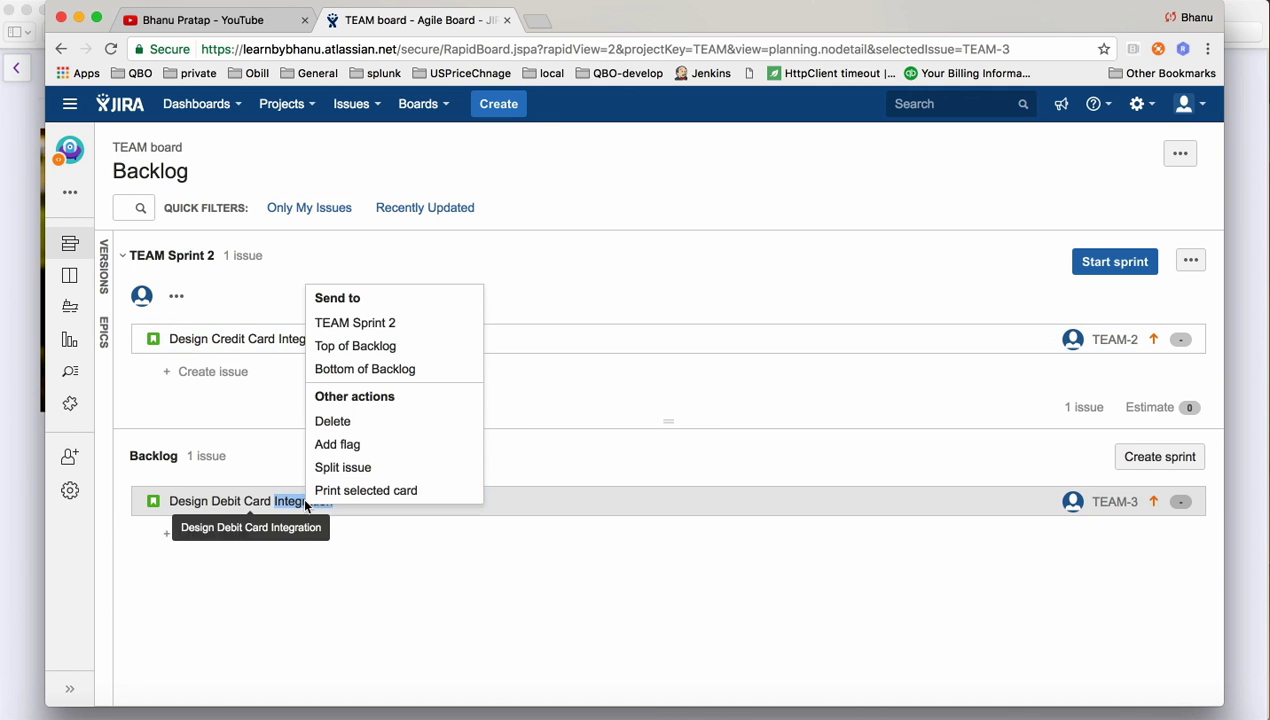
pyautogui.click(415, 323)
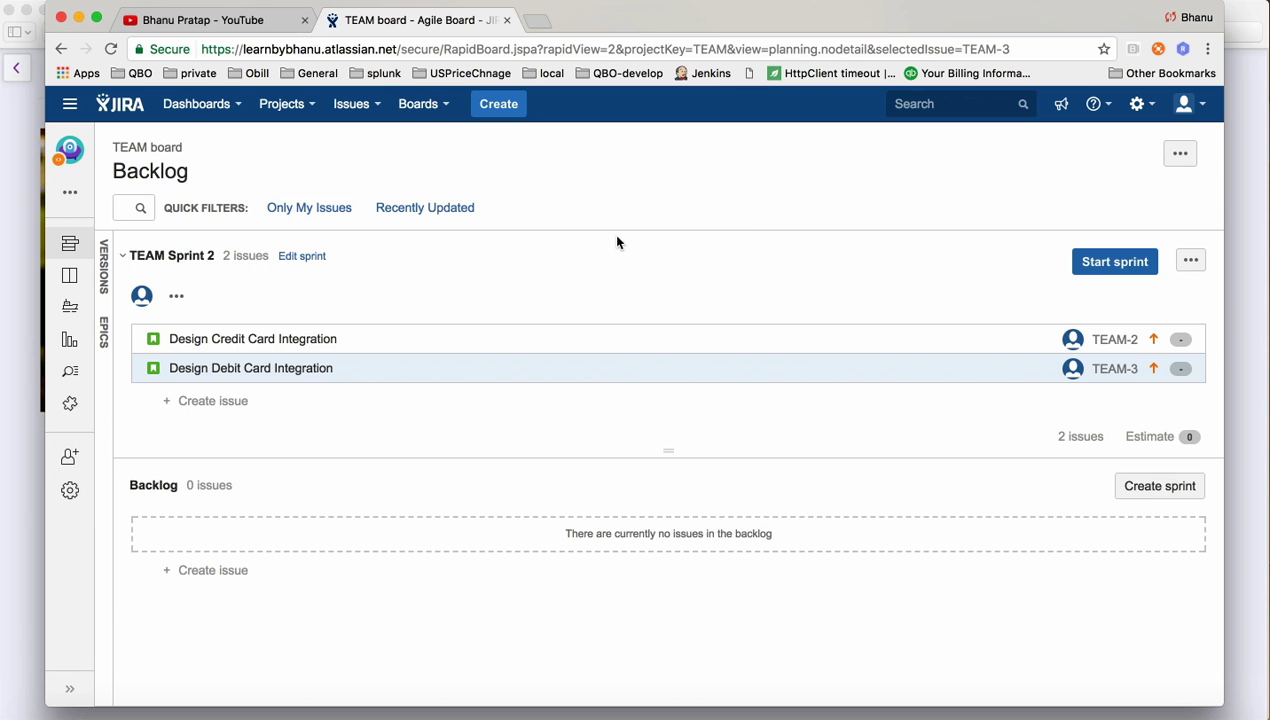
# Start TEAM Sprint 2 with a duration of 2 weeks
pyautogui.click(1116, 264)
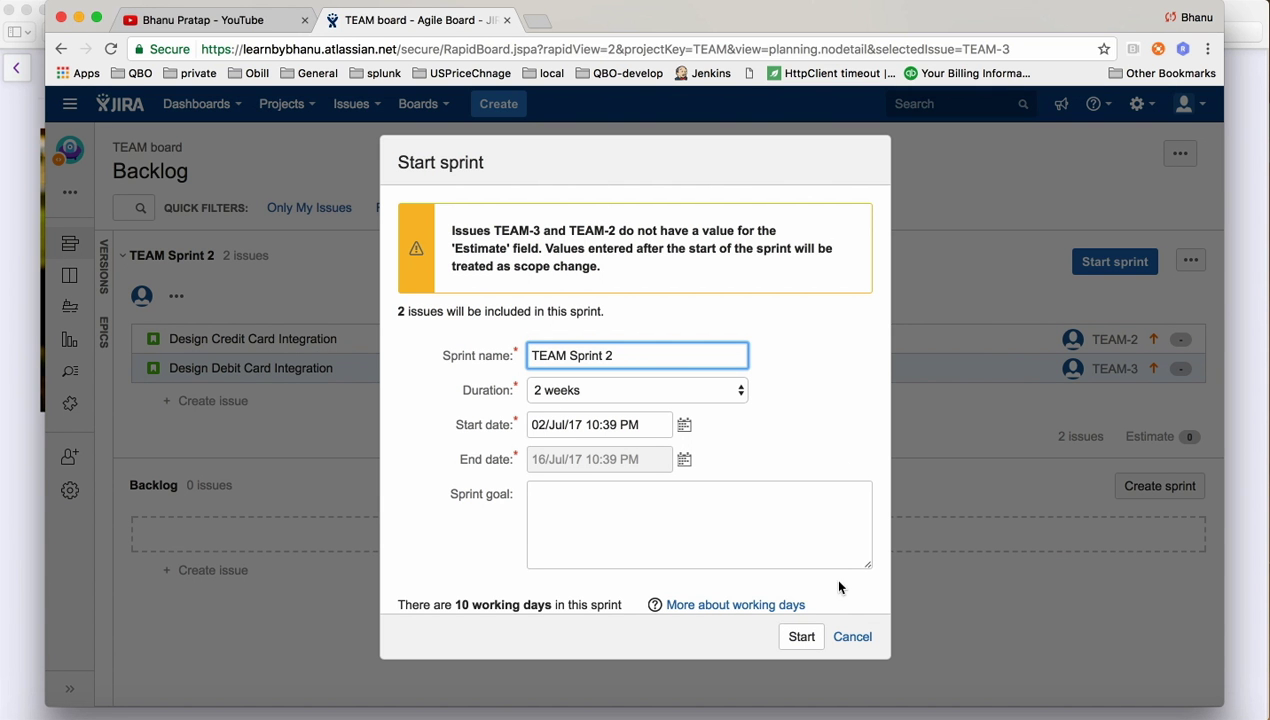
pyautogui.click(803, 637)
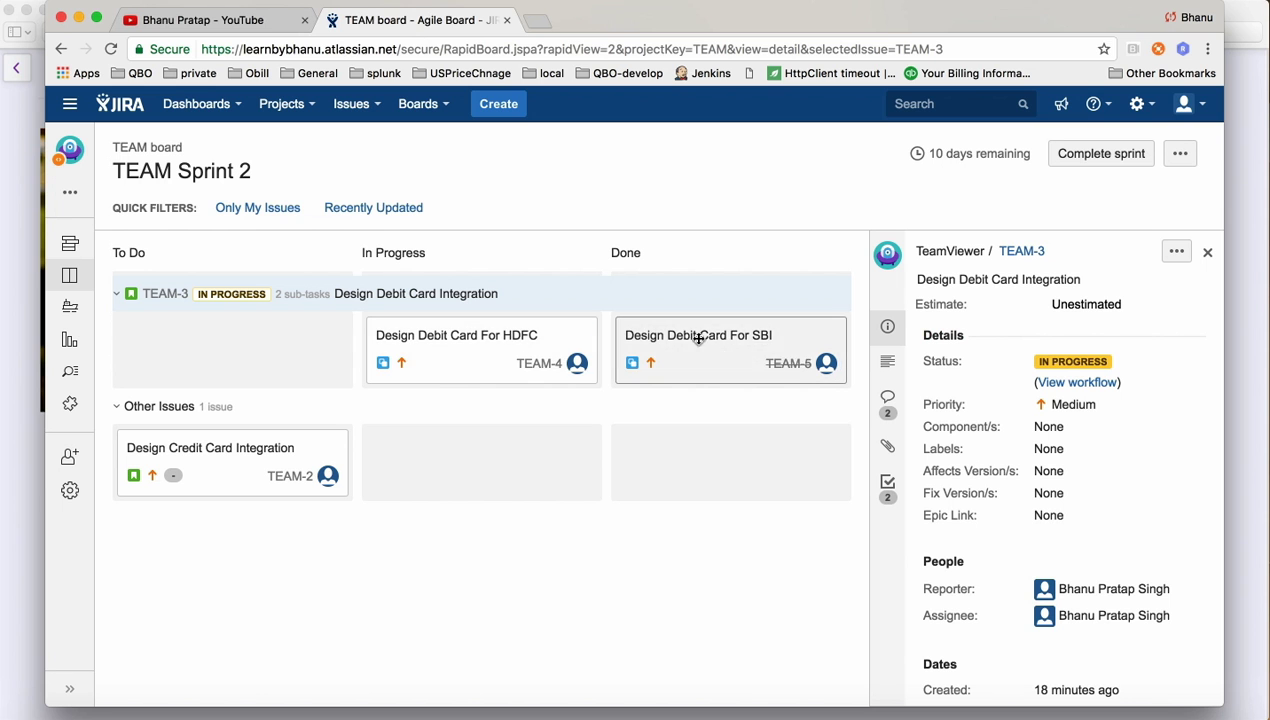
# Select the Design Debit Card For HDFC sub-task on the board and try to move it to the Done column
pyautogui.click(466, 336)
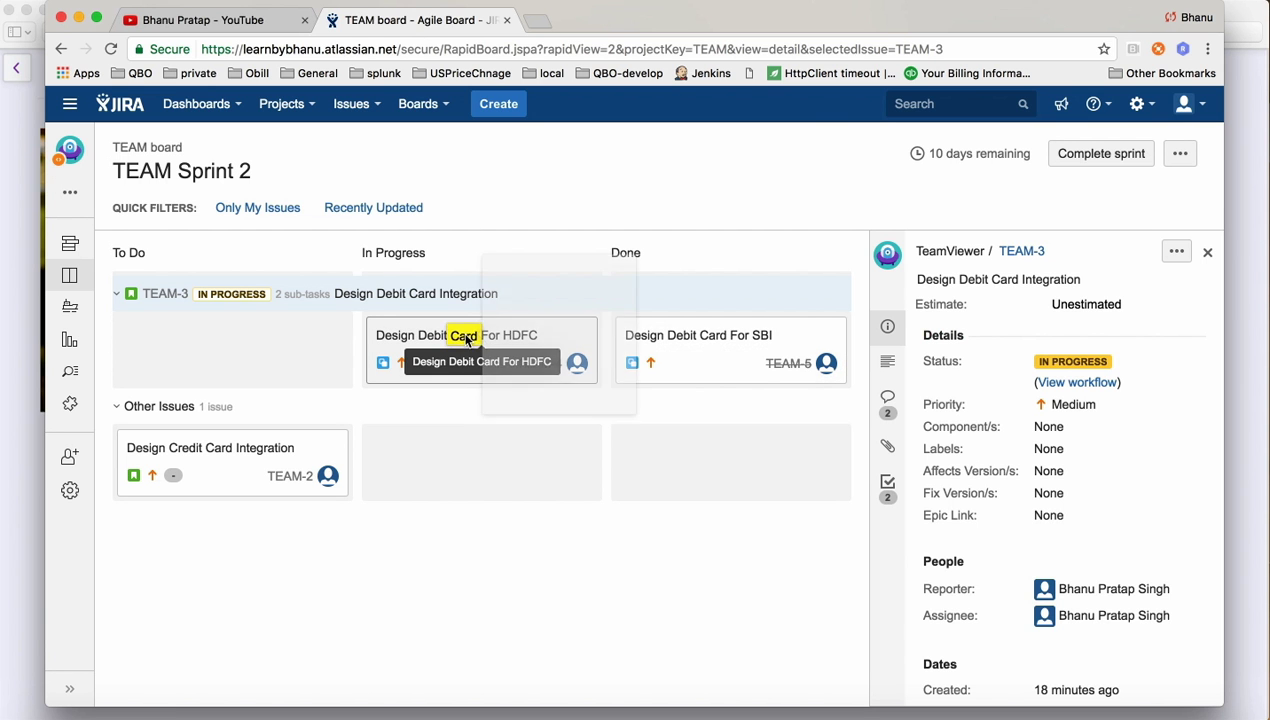
pyautogui.press('j')
pyautogui.moveTo(423, 336); pyautogui.dragTo(689, 437)
pyautogui.moveTo(493, 331); pyautogui.dragTo(763, 407)
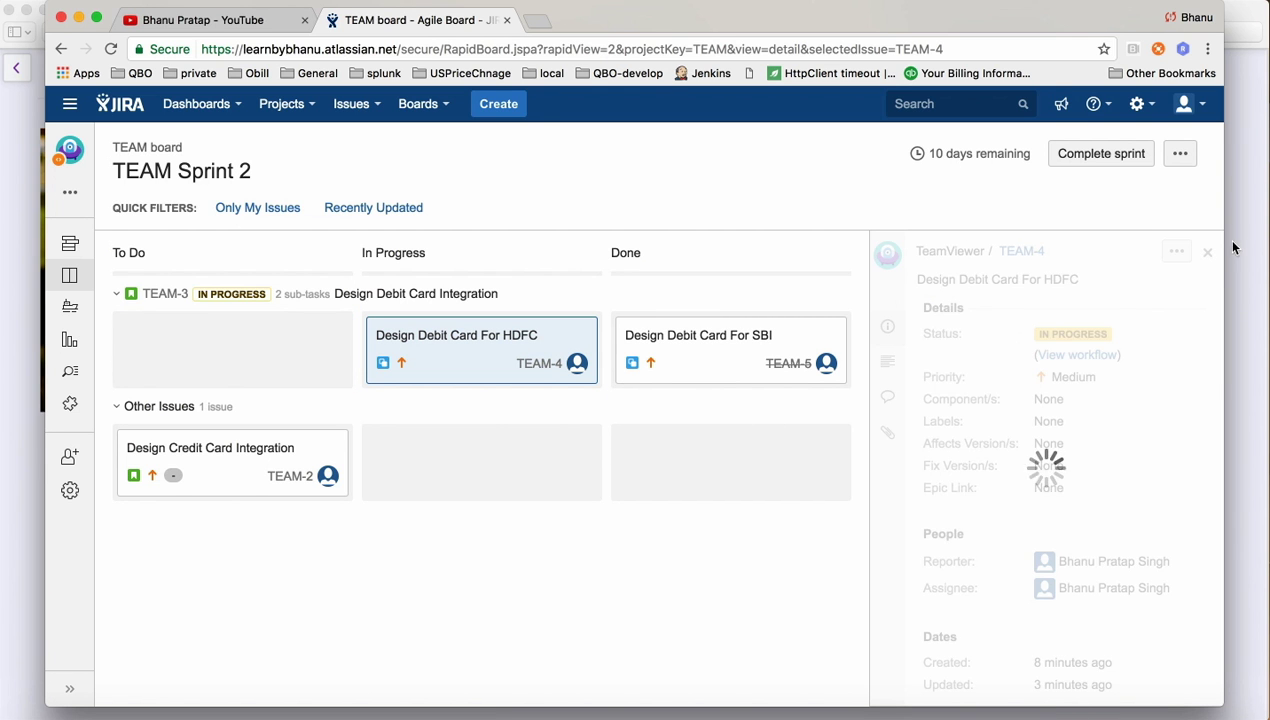
# Mark the Design Debit Card For HDFC sub-task as Done and update its parent issue TEAM-3 to match
pyautogui.click(1177, 251)
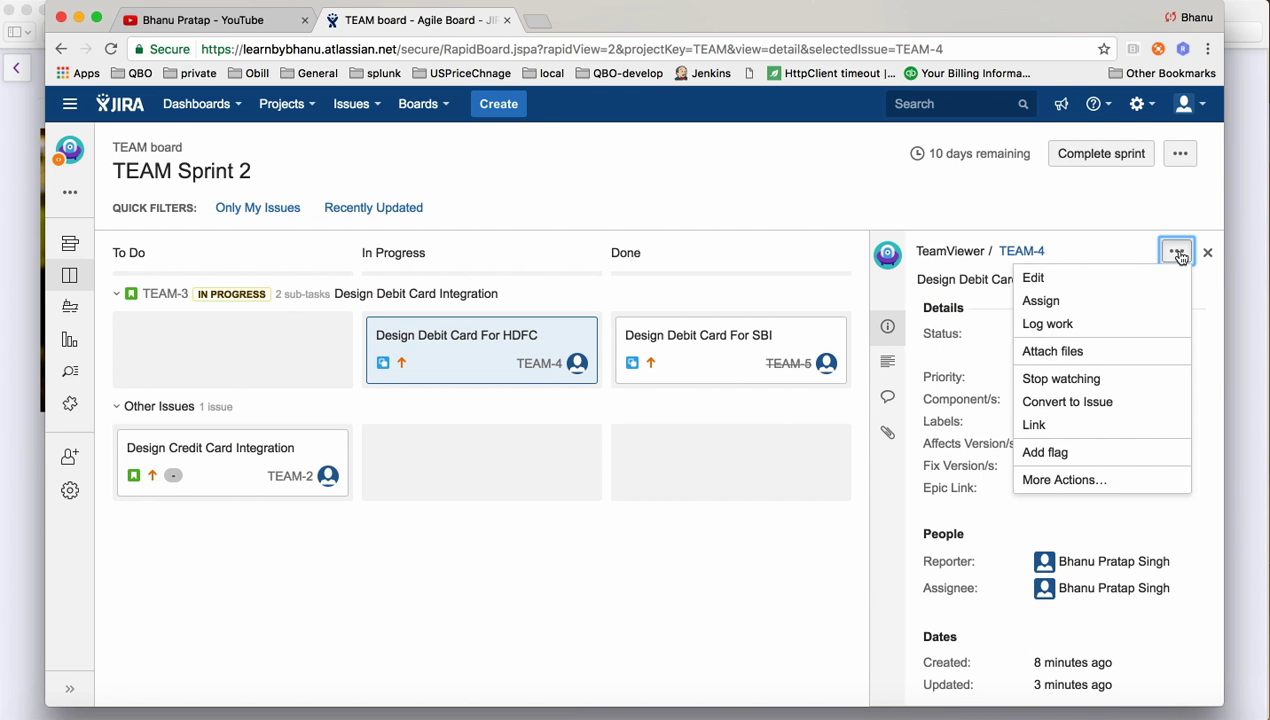
pyautogui.click(1076, 480)
pyautogui.click(702, 379)
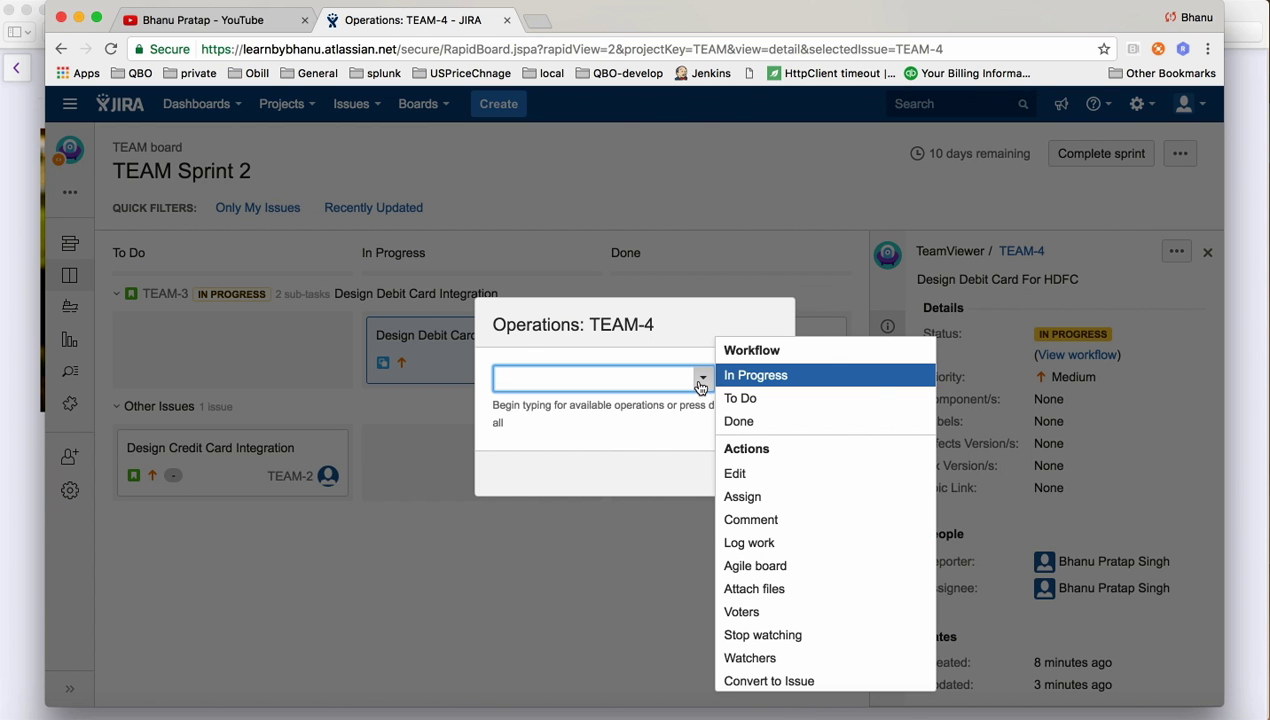
pyautogui.click(759, 425)
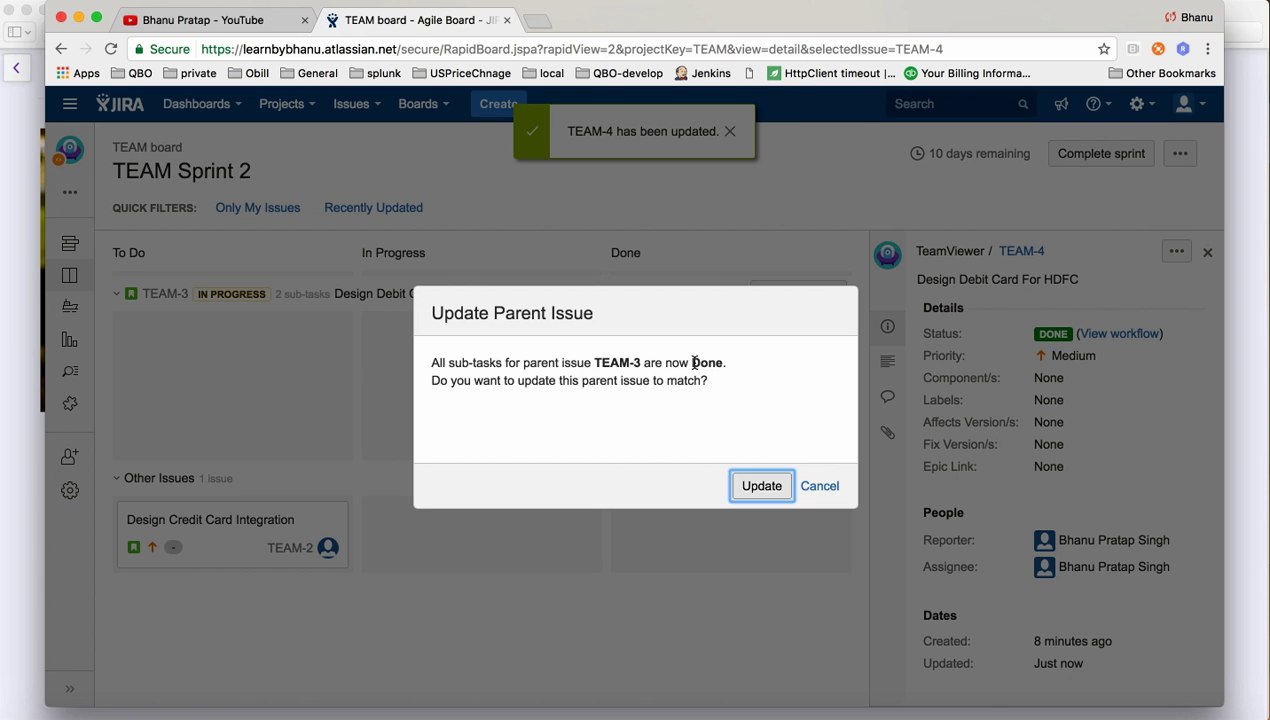
pyautogui.click(757, 490)
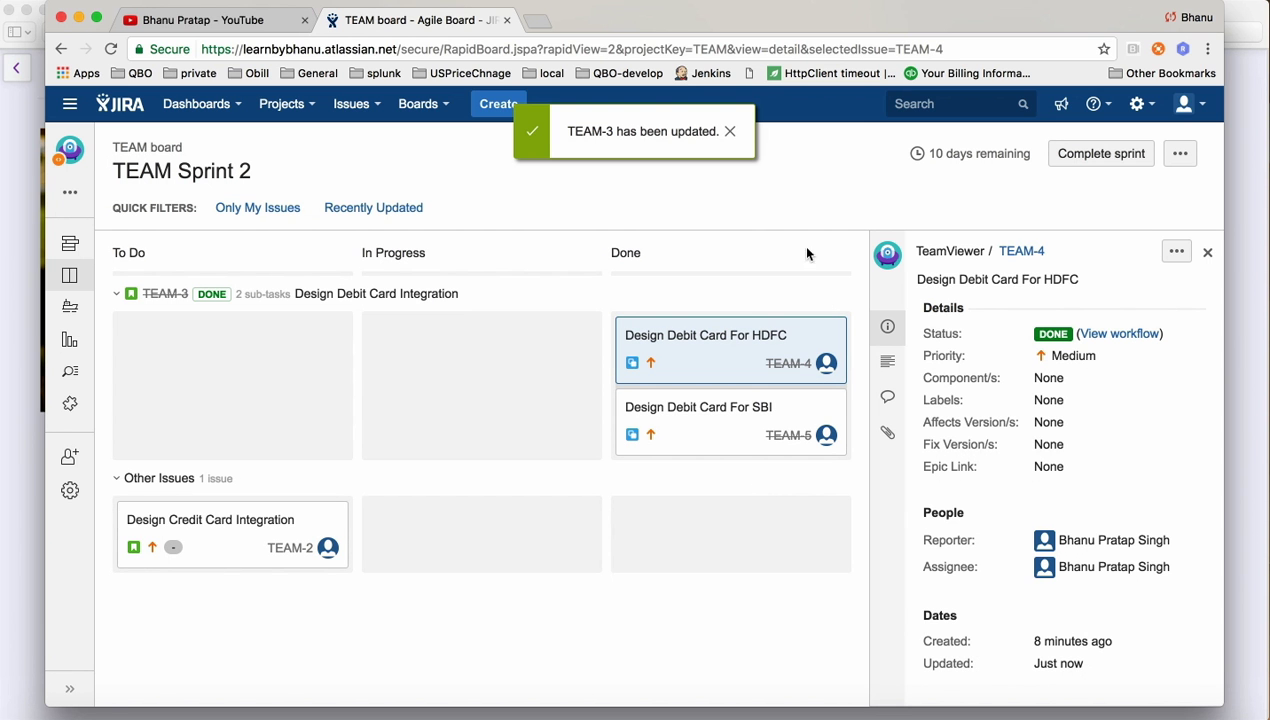
pyautogui.click(730, 133)
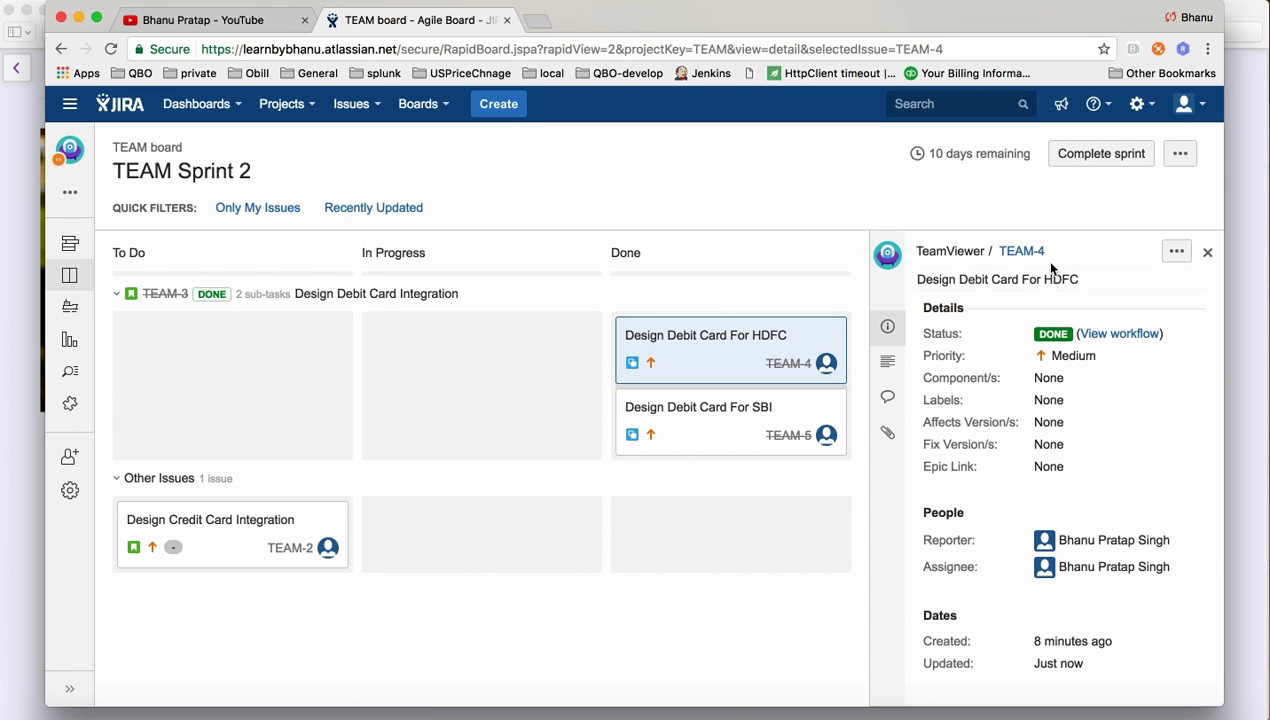
# Open the full page of the parent issue TEAM-3 to check its status, sprints and sub-tasks
pyautogui.click(165, 297)
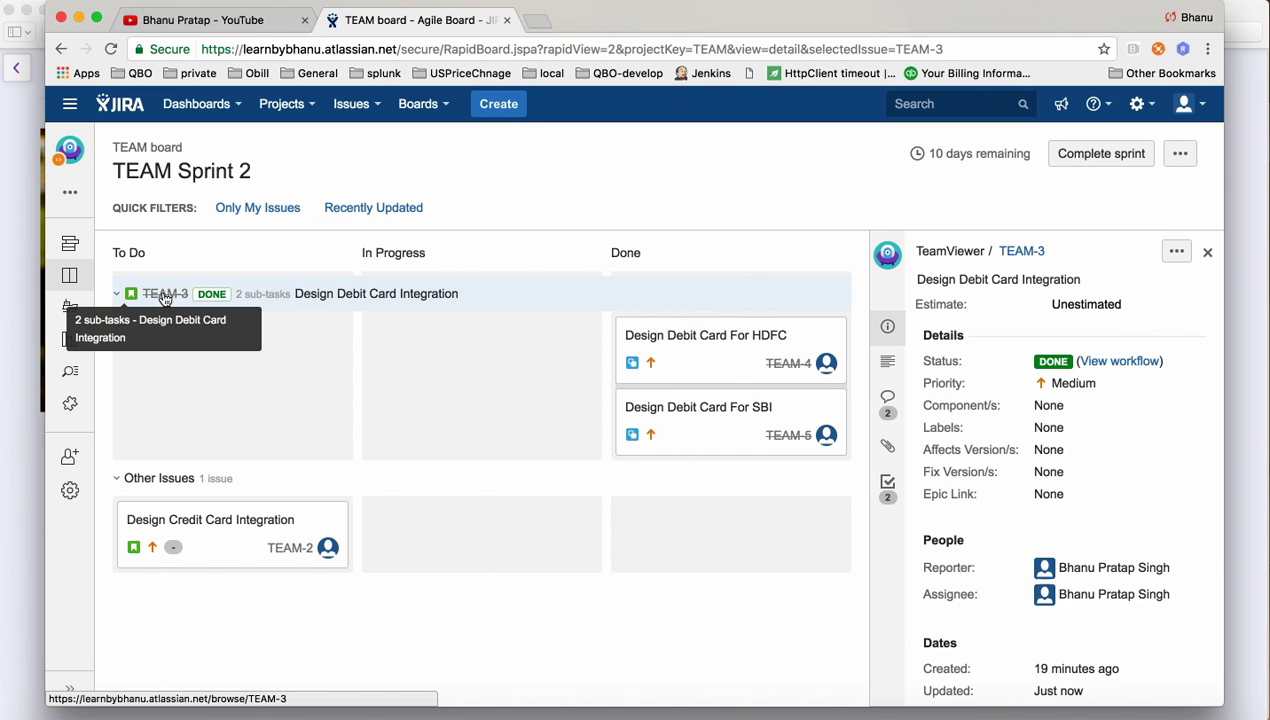
pyautogui.click(1021, 251)
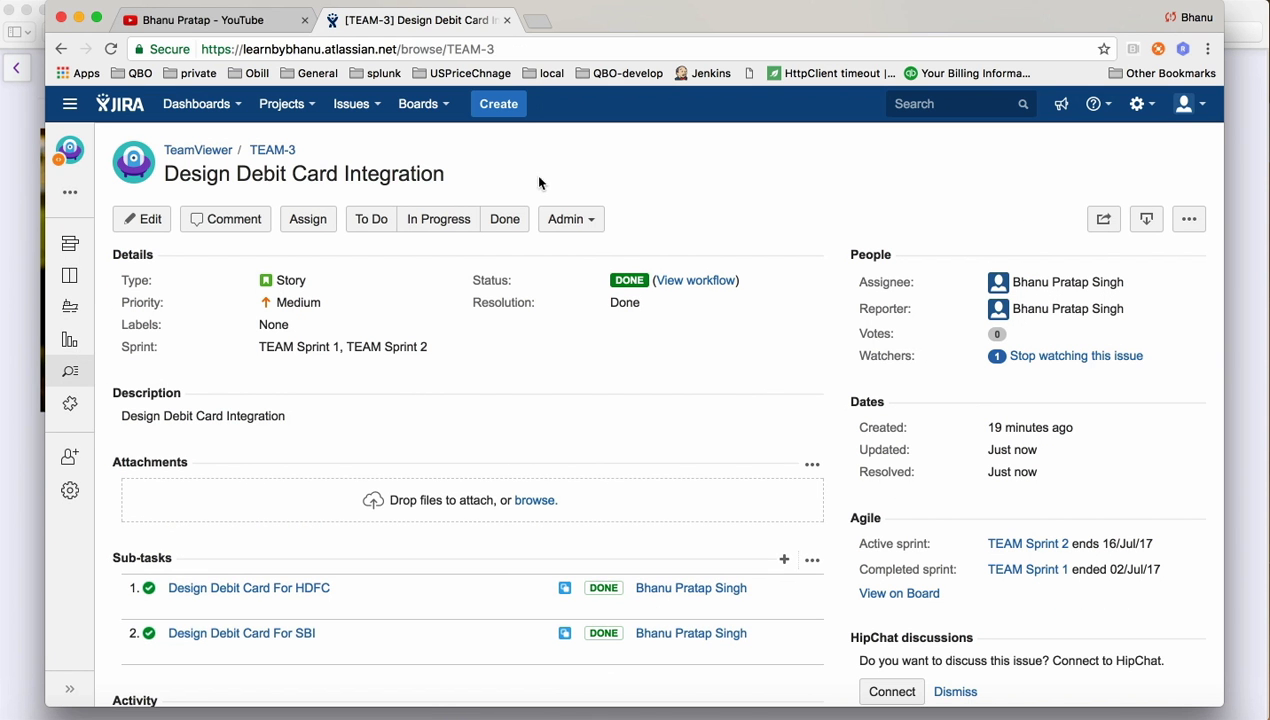
# Return to the TEAM Sprint 2 board and change the status of the Design Credit Card Integration issue, TEAM-2, to Done
pyautogui.click(73, 278)
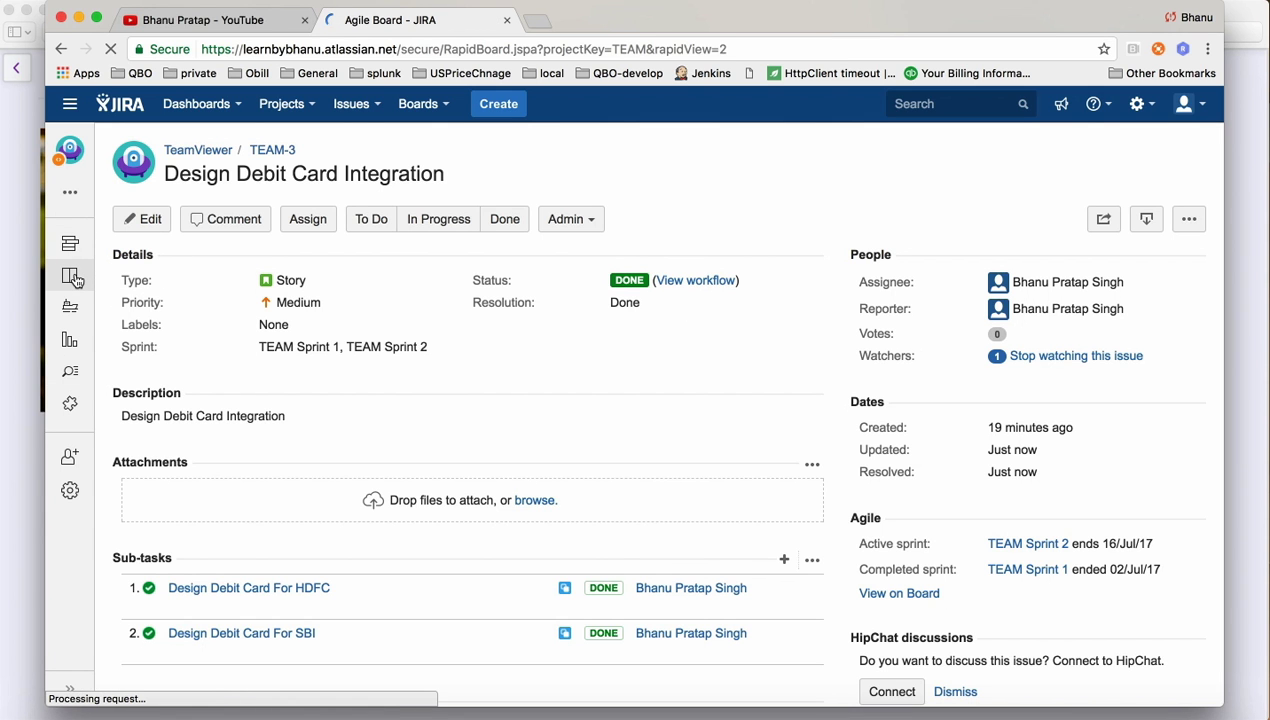
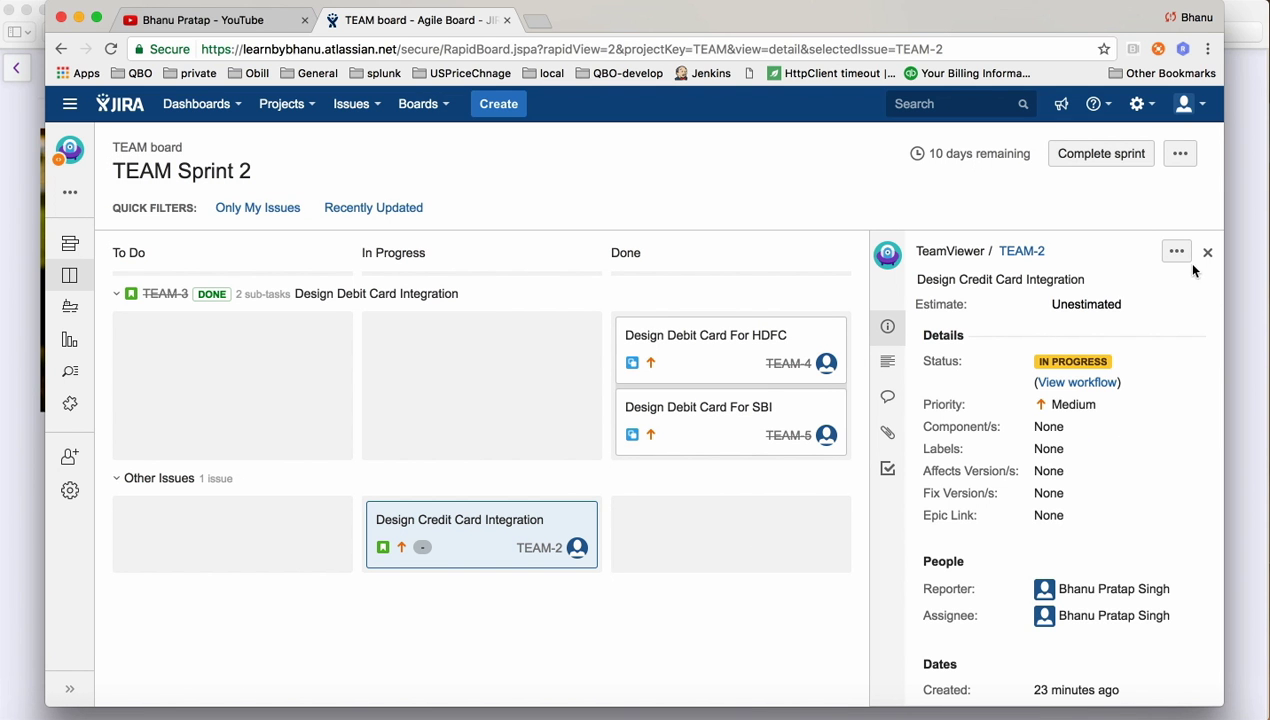
pyautogui.click(1176, 252)
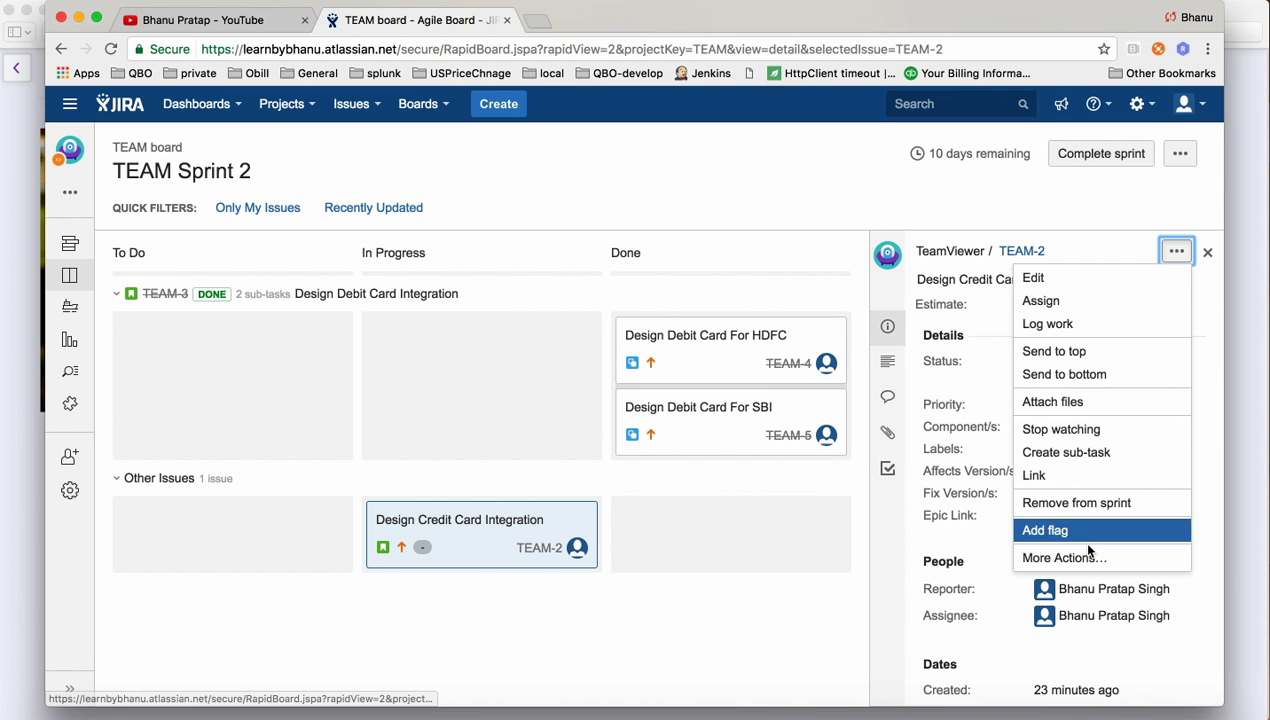
pyautogui.click(1095, 558)
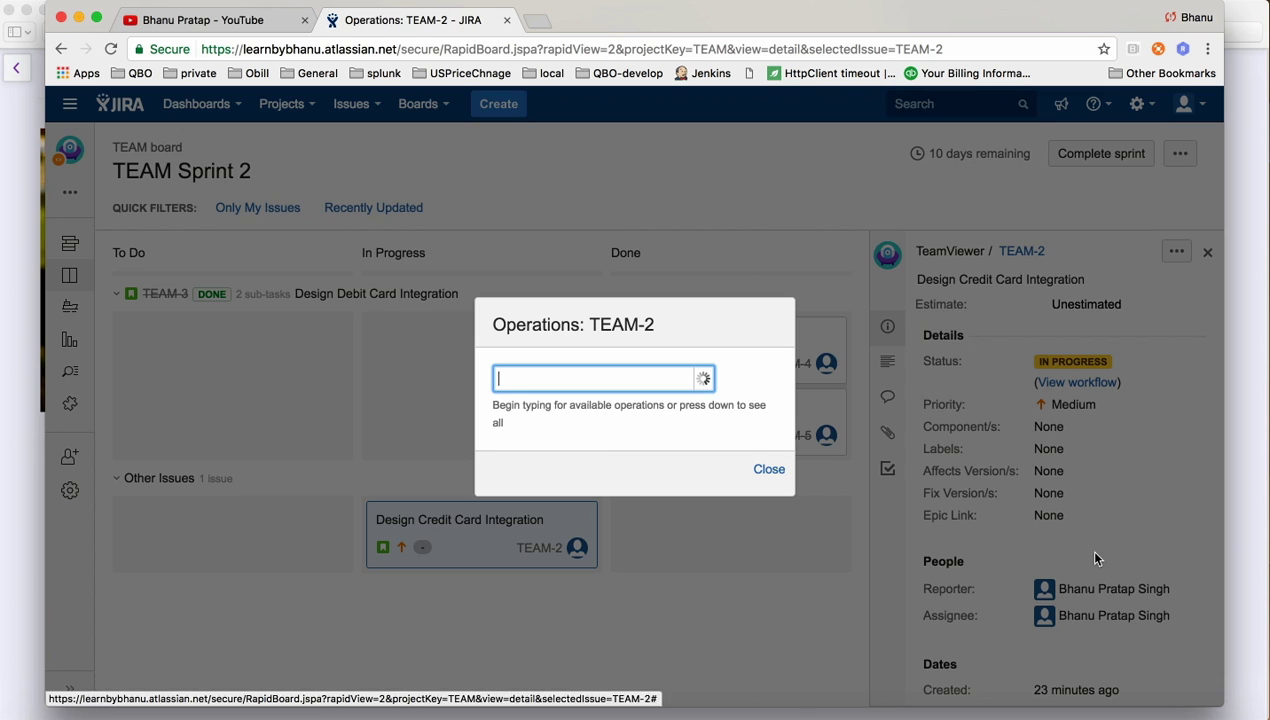
pyautogui.click(704, 381)
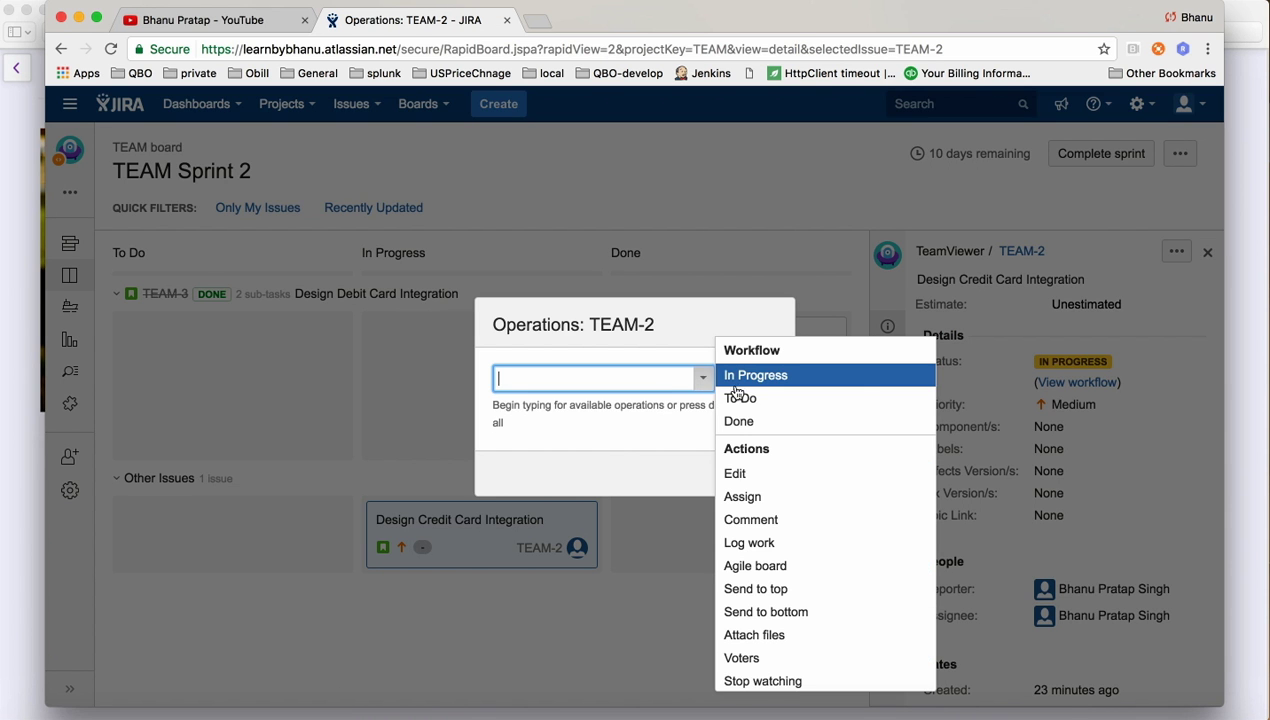
pyautogui.click(765, 401)
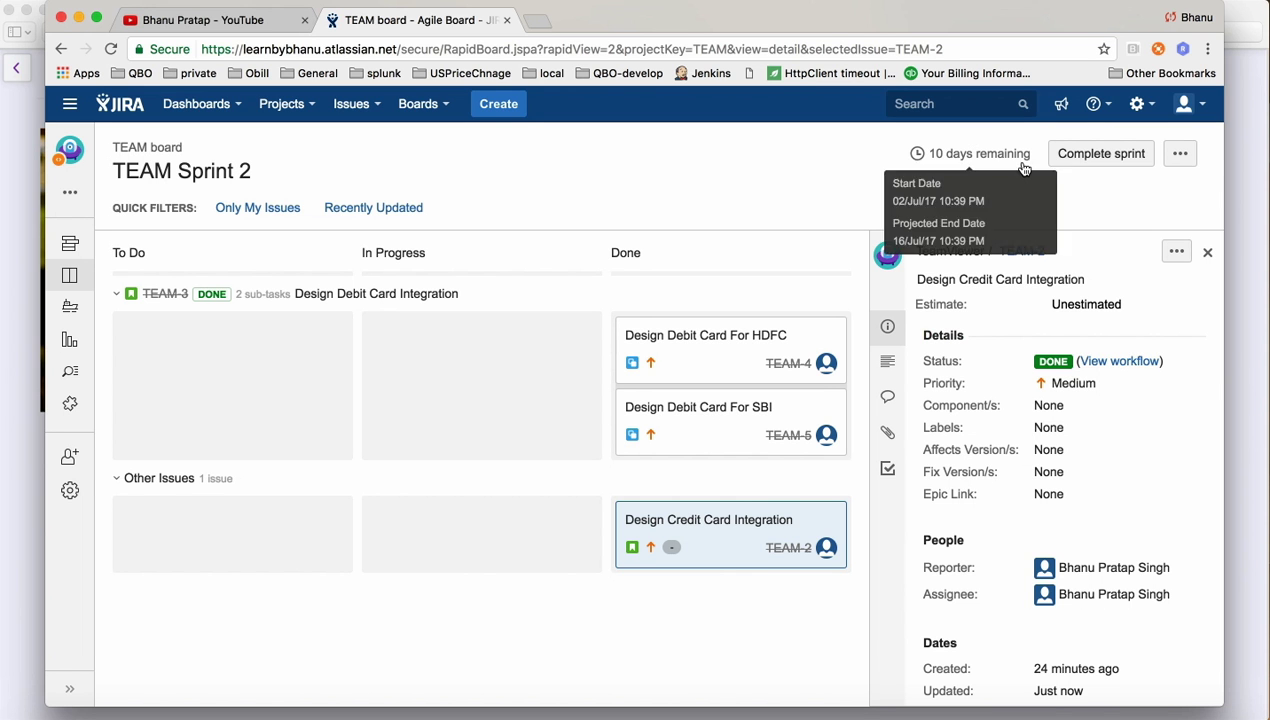
# Complete TEAM Sprint 2 and review the completed issues in its Sprint Report
pyautogui.click(1096, 164)
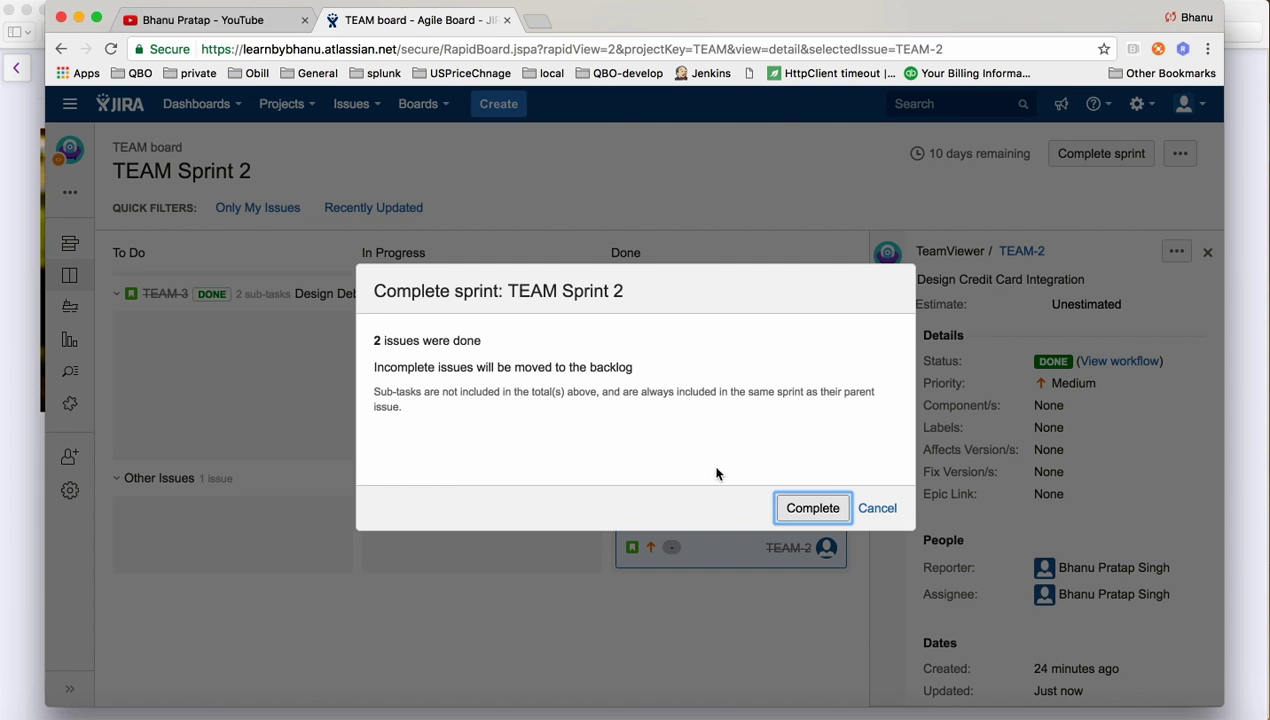
pyautogui.click(835, 518)
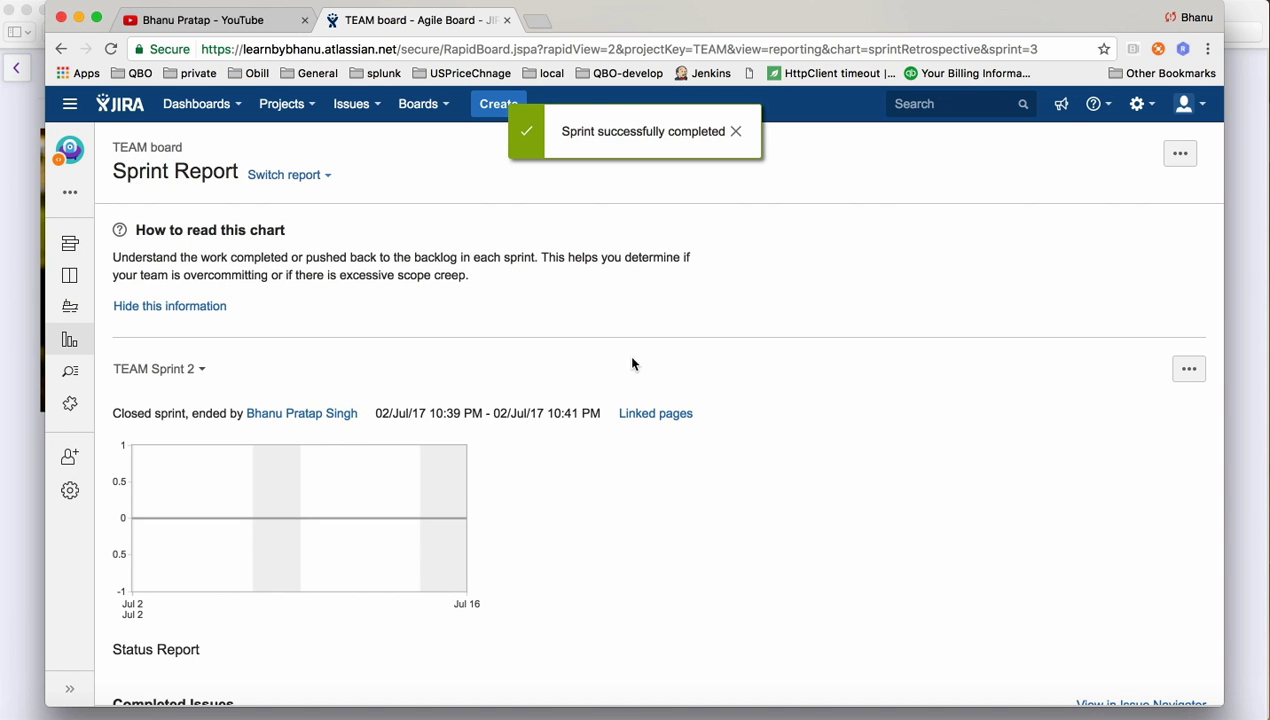
pyautogui.scroll(-3, 630, 360)
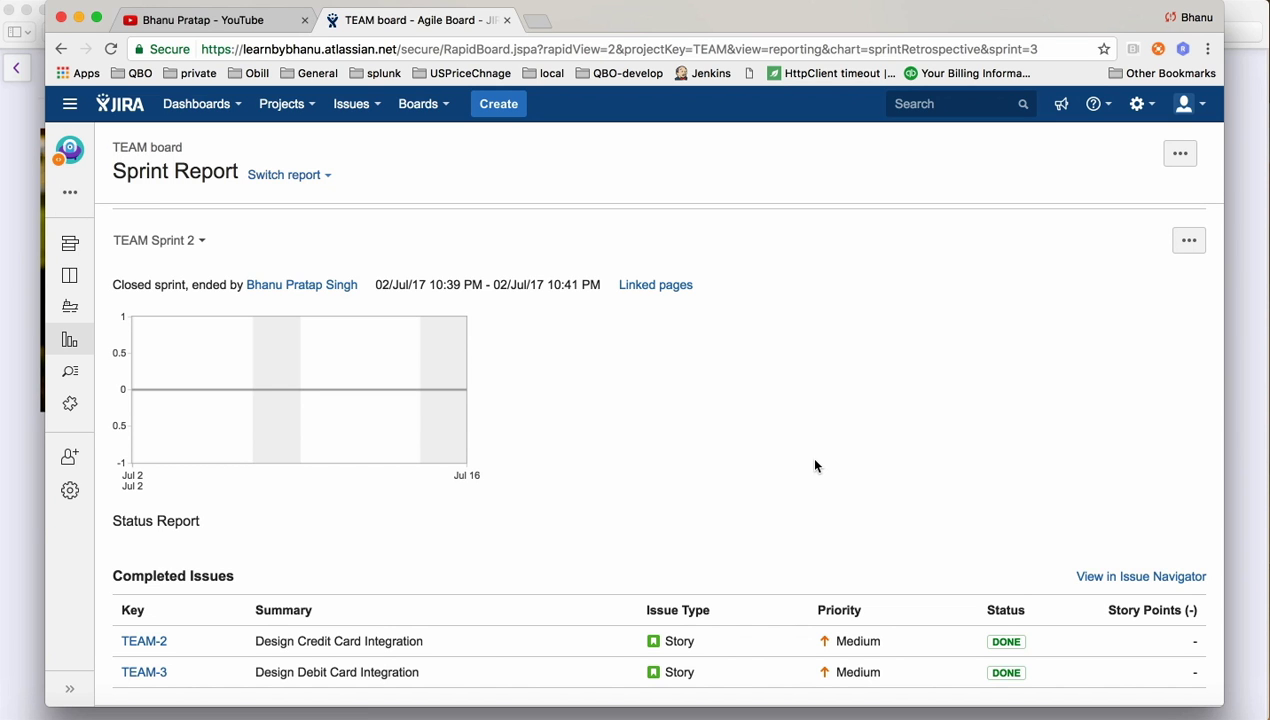
pyautogui.click(792, 1)
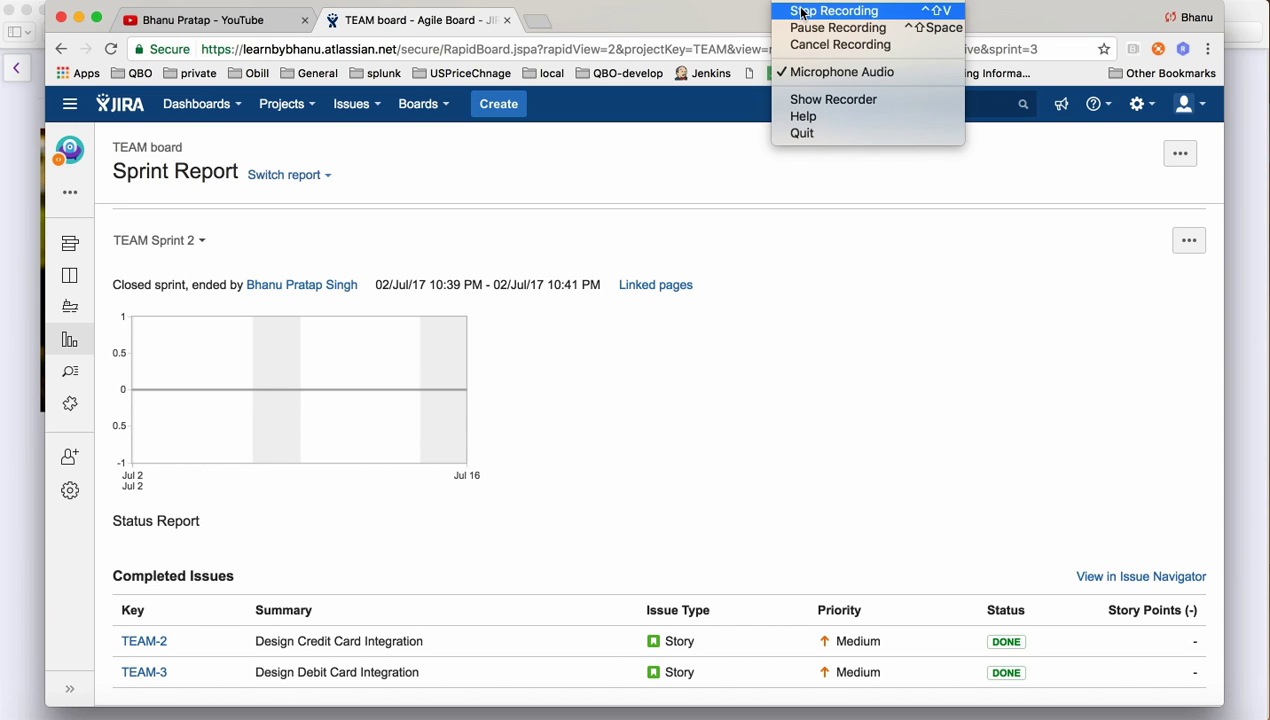